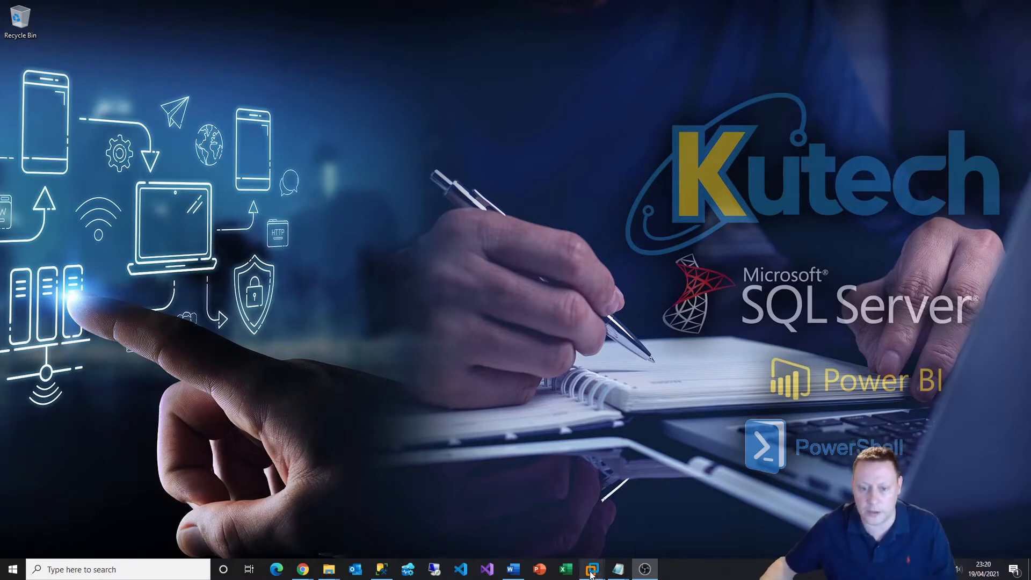
Cycle from Win2019-AD through Node2019A2 back to Node2019A1, showing Cluster2019A in Failover Cluster Manager
mouse_move(592, 568)
click(557, 500)
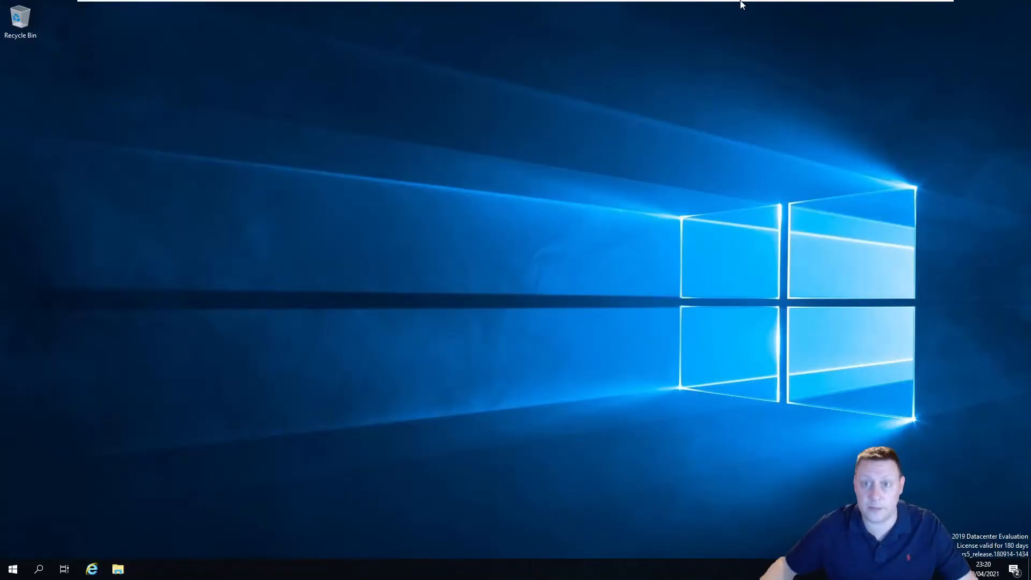
mouse_move(741, 3)
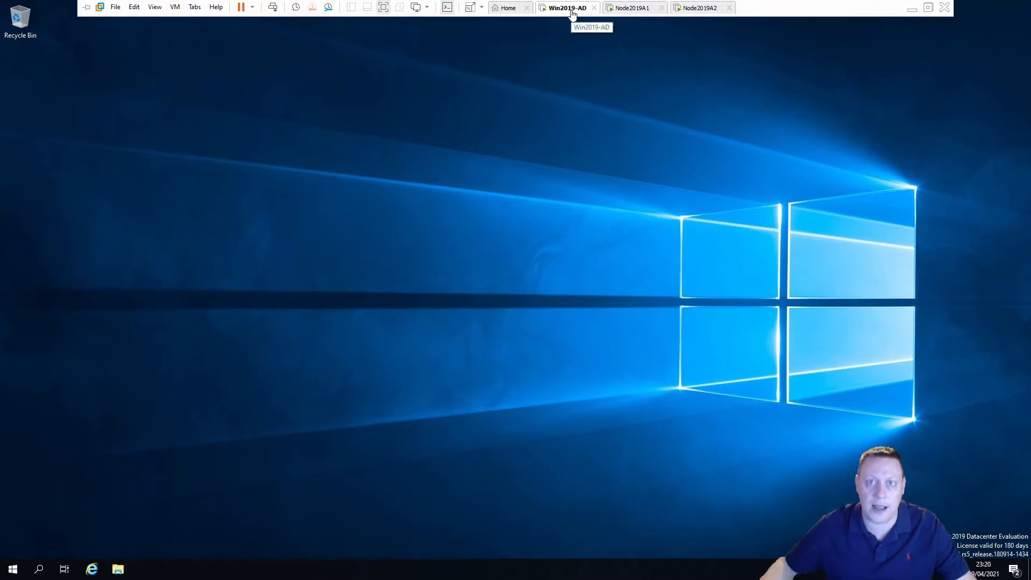
click(641, 13)
click(702, 12)
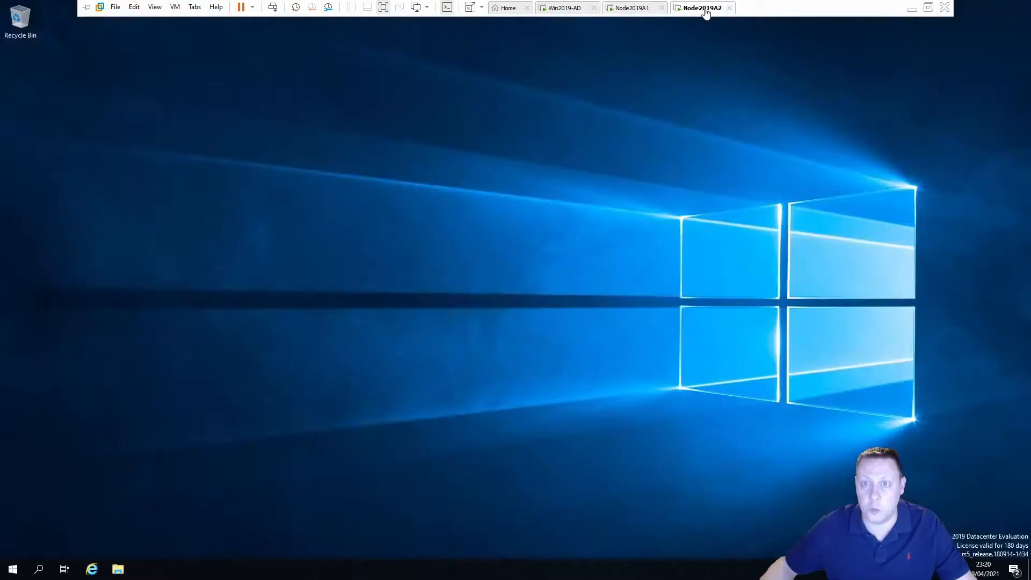
click(643, 12)
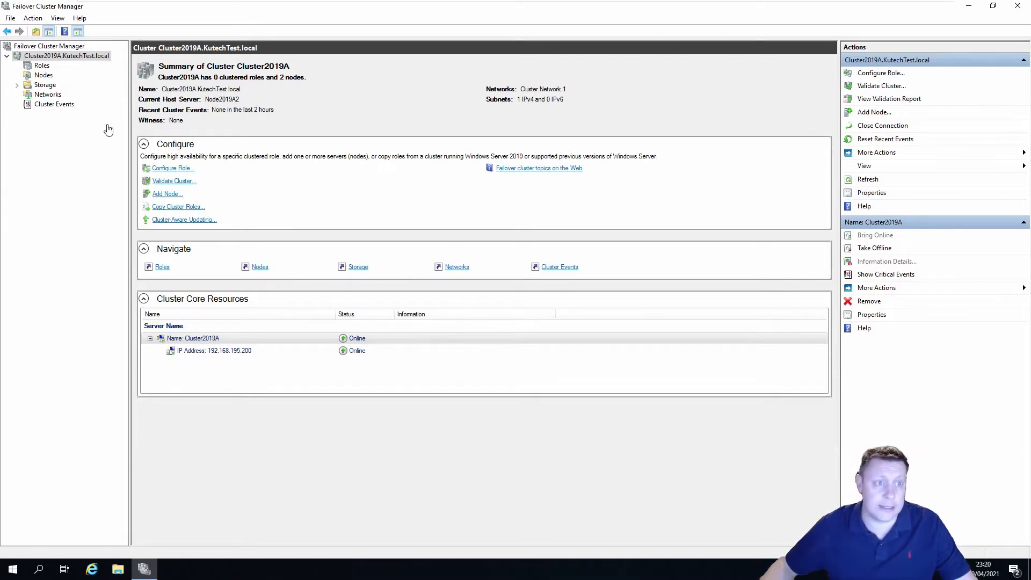
Open the Storage > Disks page to see Cluster Disk 1 owned by Node2019A2
click(16, 85)
click(52, 94)
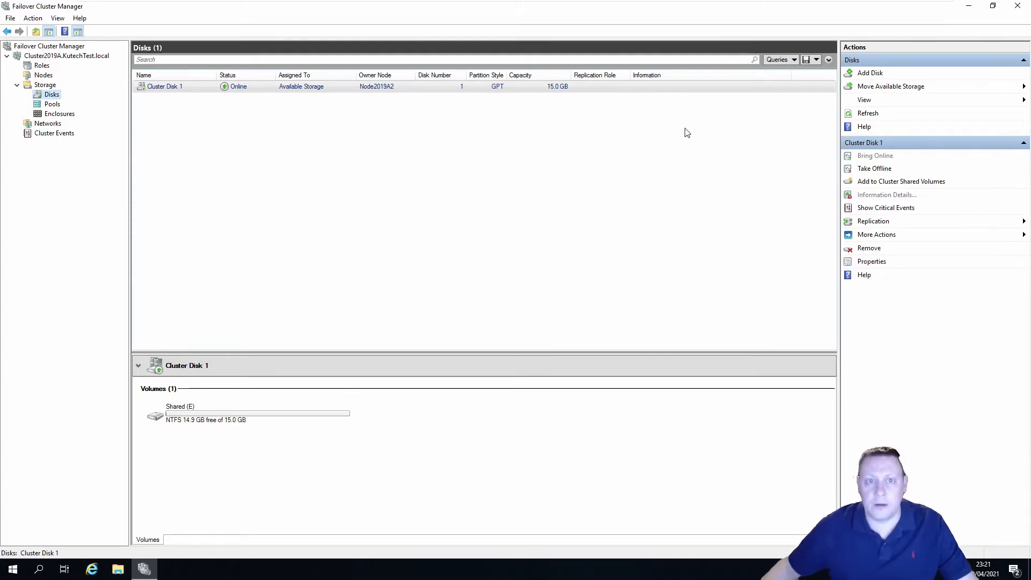
On the Win2019-AD machine, open the Downloads folder in File Explorer
click(569, 7)
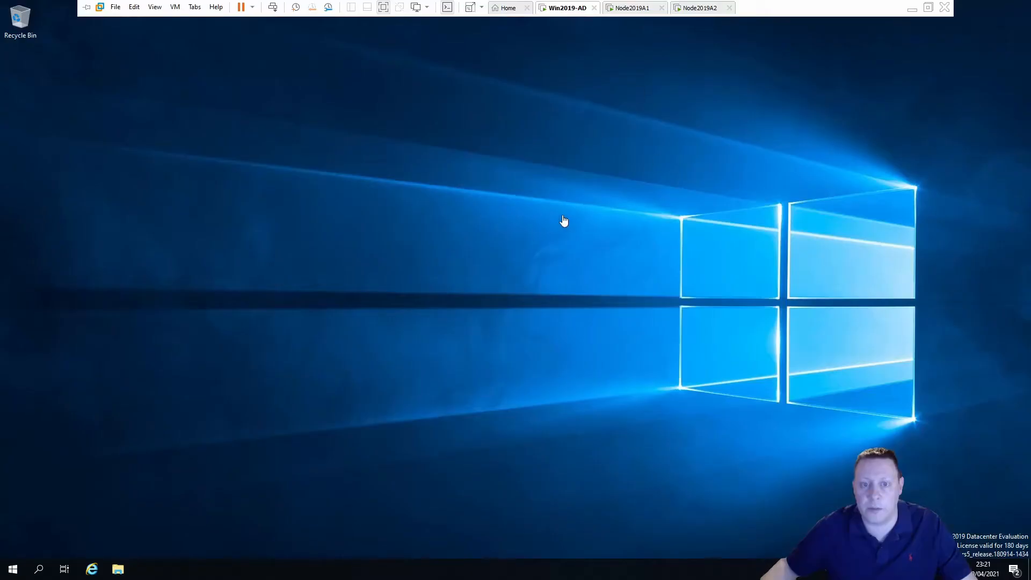
click(120, 568)
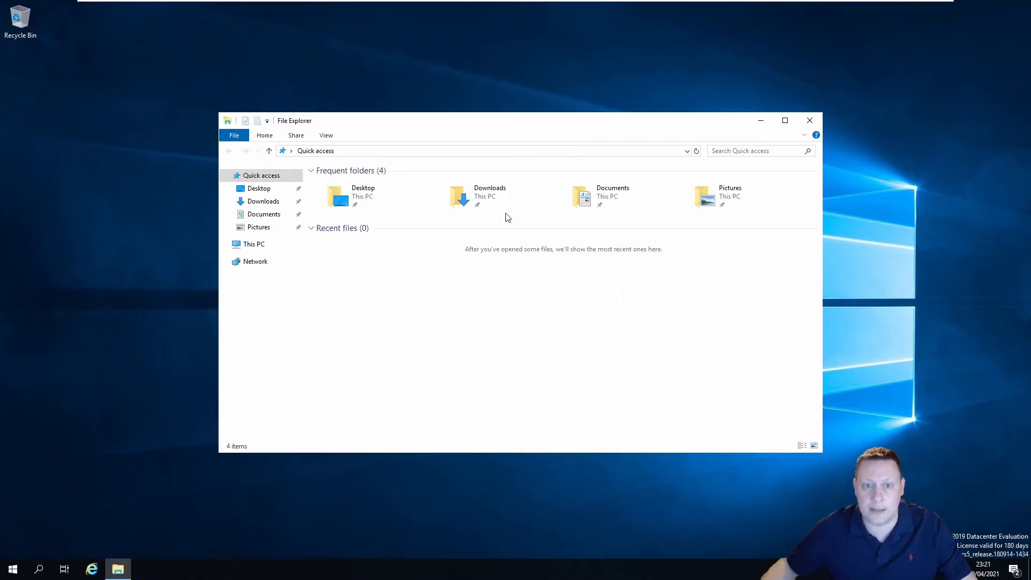
click(489, 199)
double_click(487, 197)
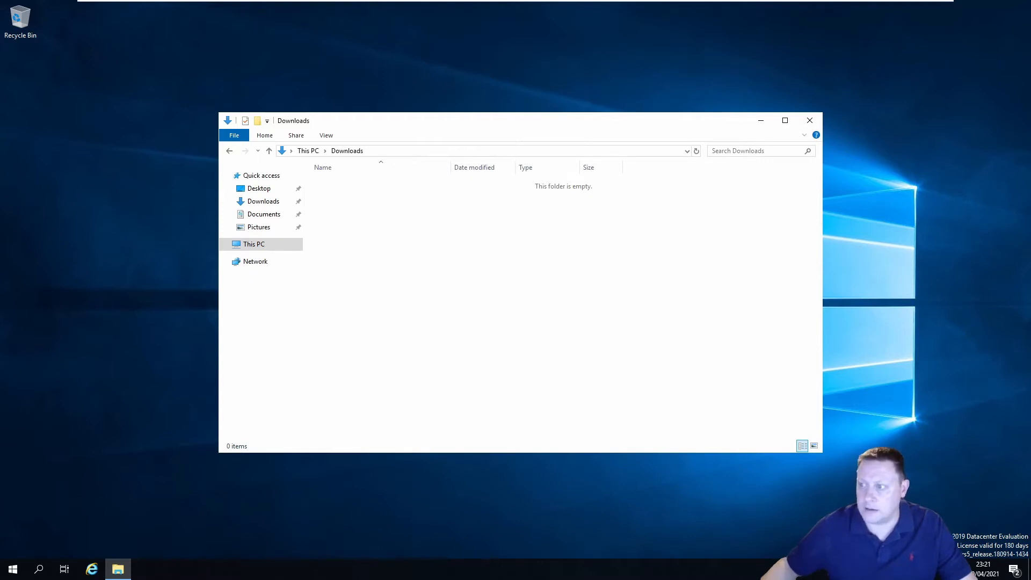
Paste the SSMS-Setup-ENU installer into Downloads and start installing SSMS 18.8
right_click(514, 270)
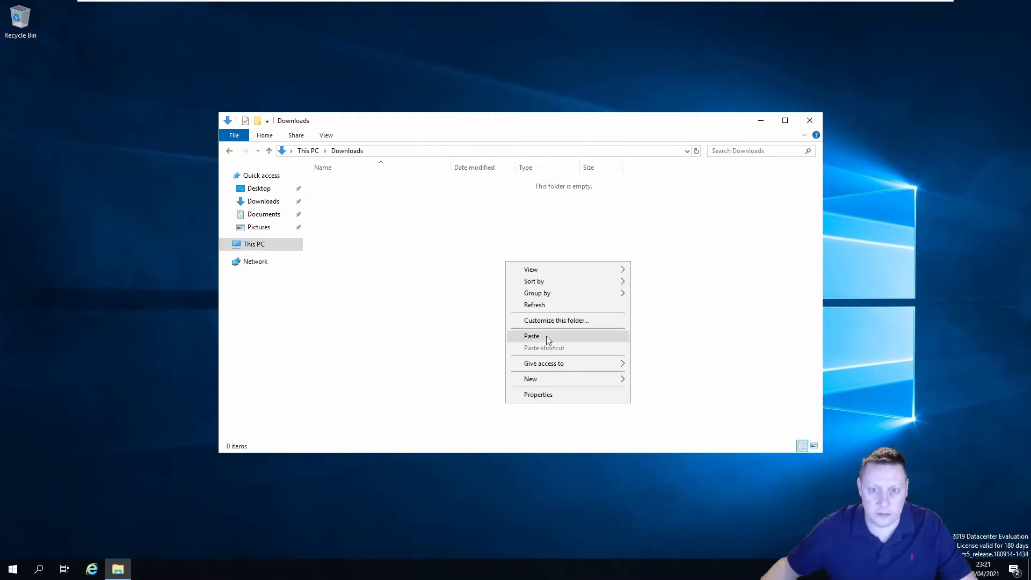
click(552, 333)
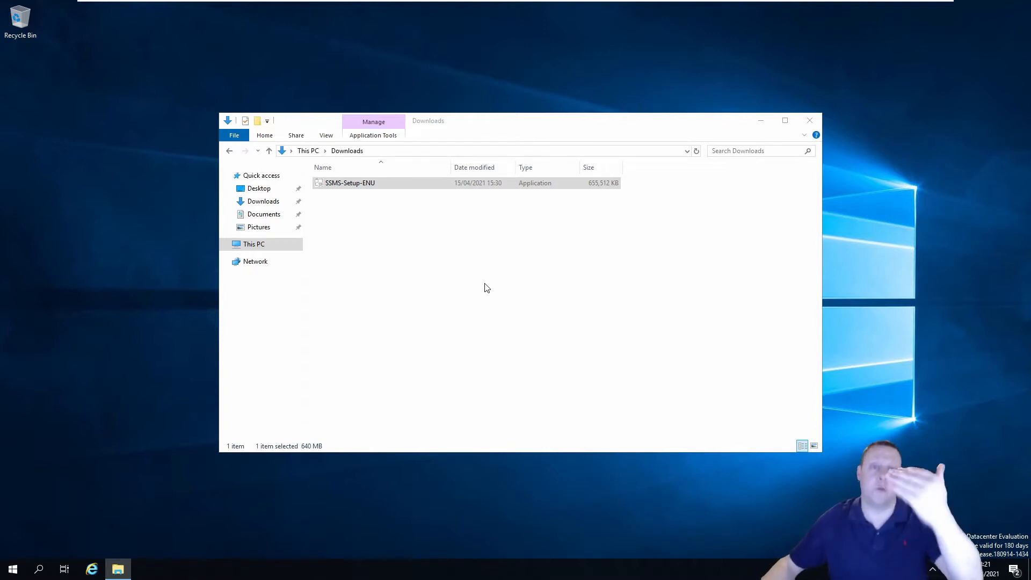
double_click(372, 184)
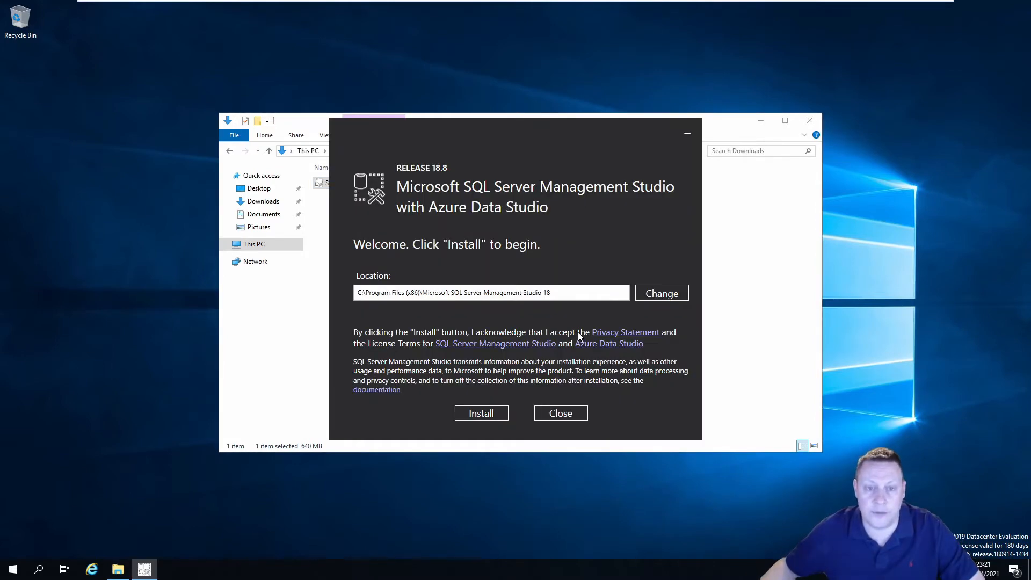
click(483, 417)
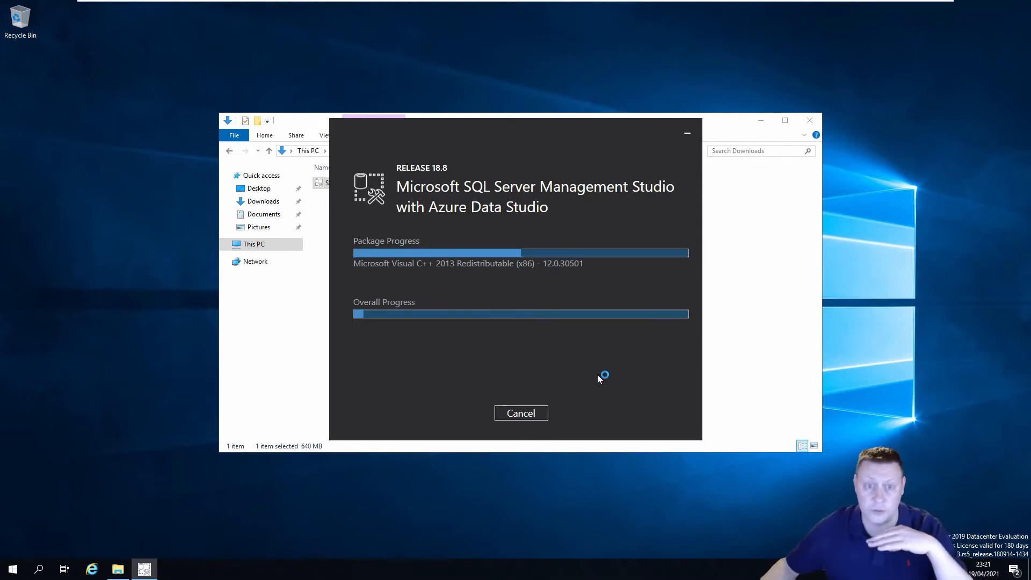
On Node2019A2, paste the SQLServer2019-x64-ENU-Dev ISO into the Downloads folder
mouse_move(662, 4)
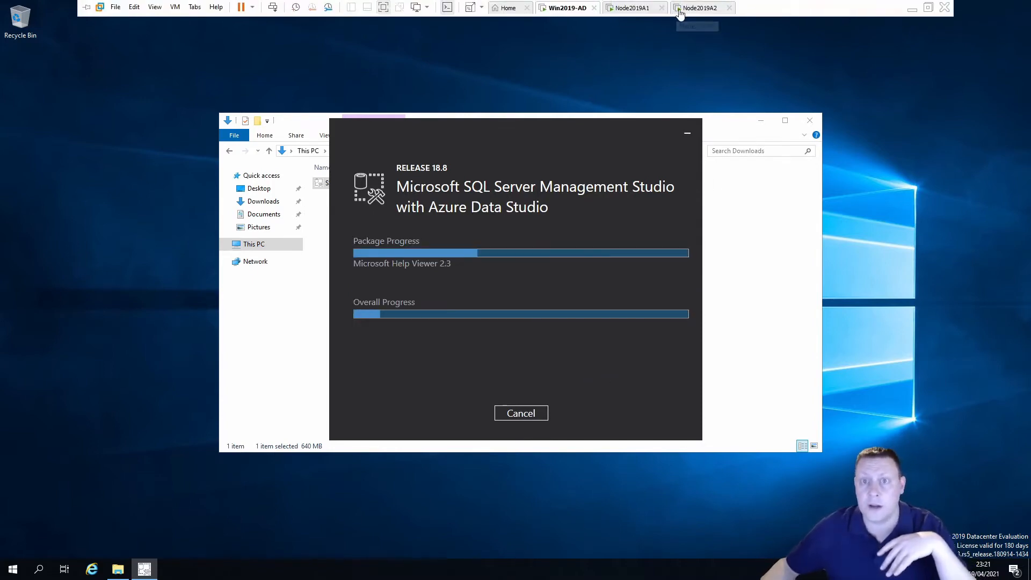
click(698, 8)
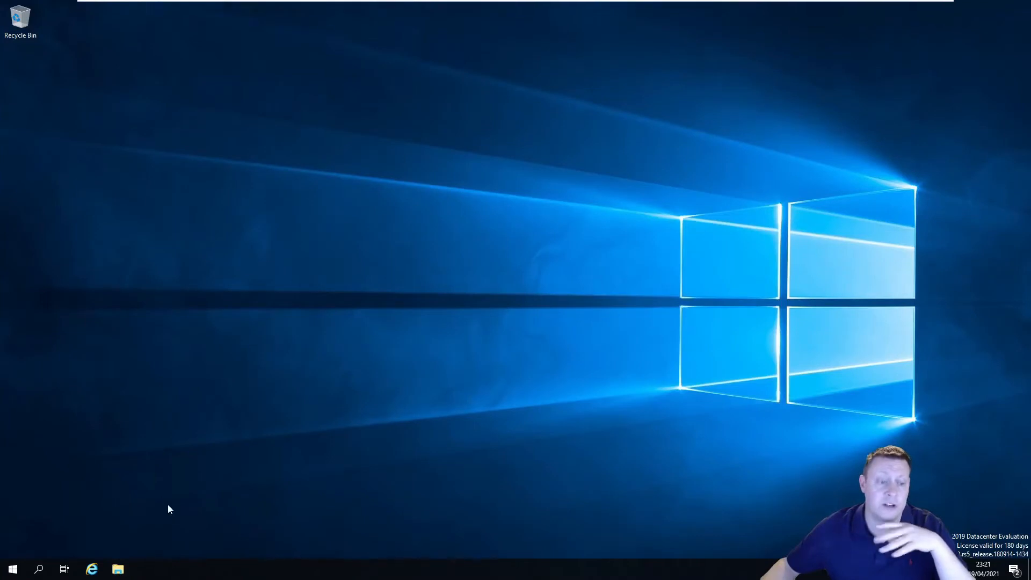
click(118, 568)
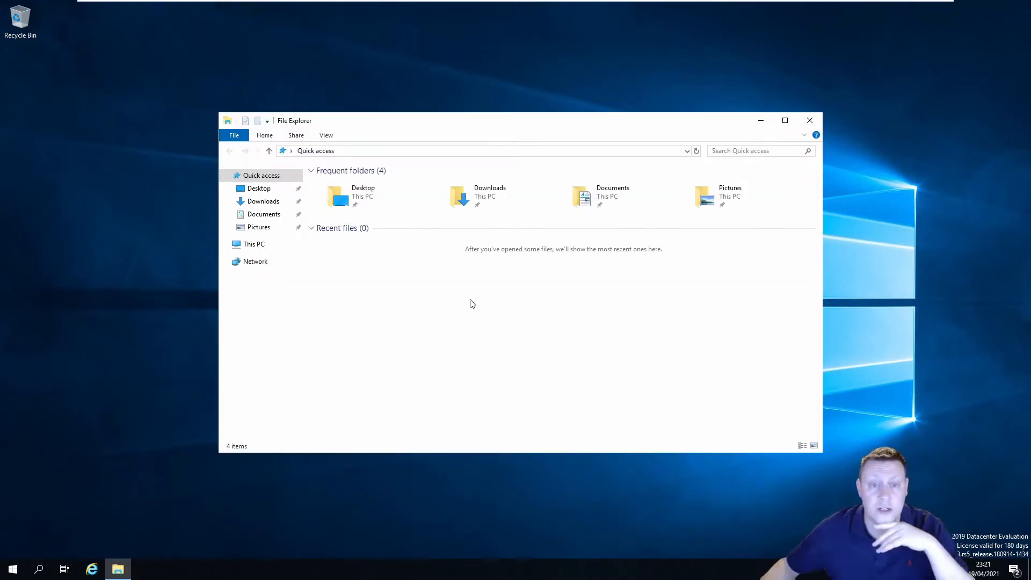
double_click(462, 189)
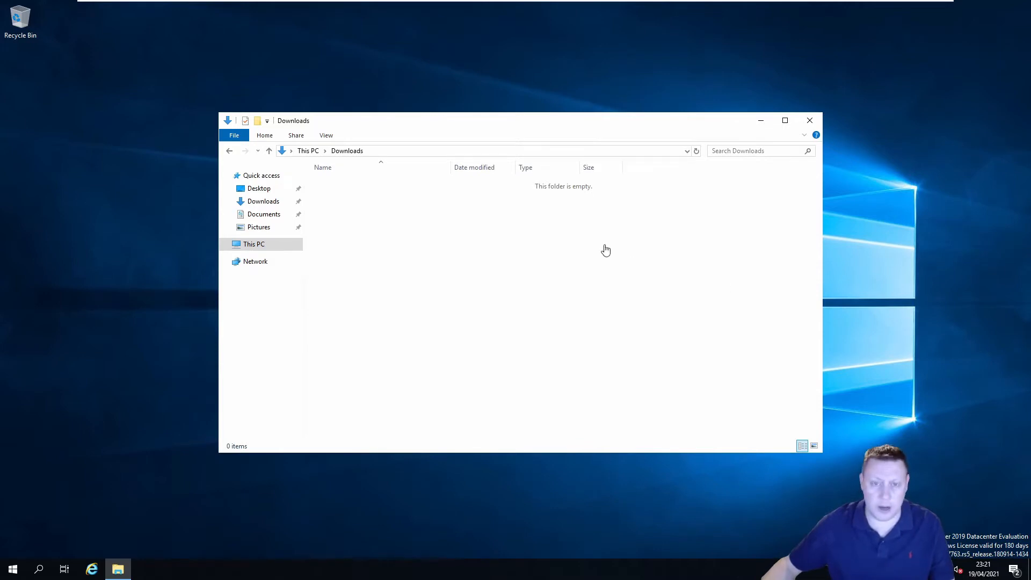
right_click(451, 268)
click(493, 339)
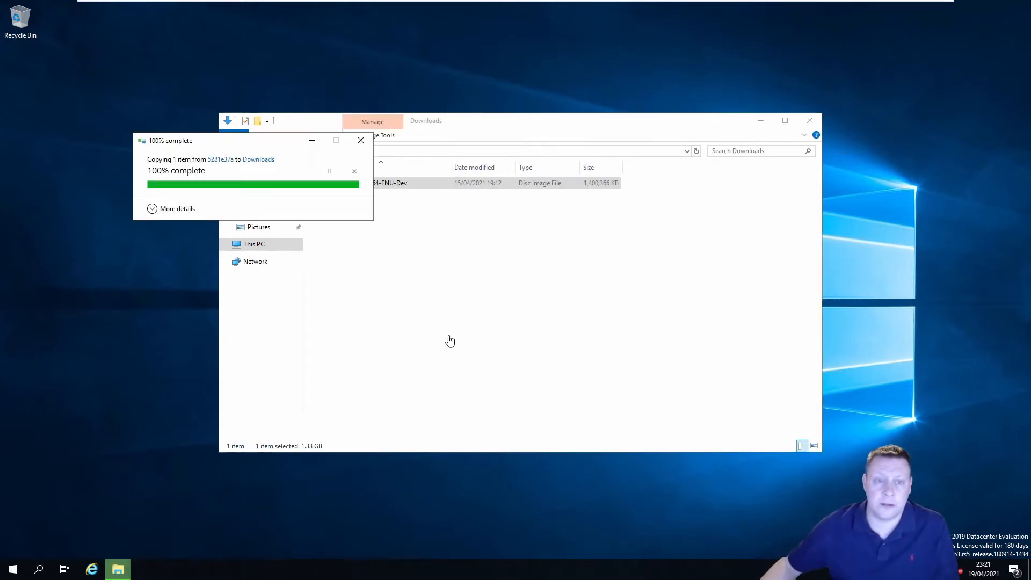
Mount the ISO as drive F: and launch its SQL Server setup
click(488, 295)
right_click(402, 184)
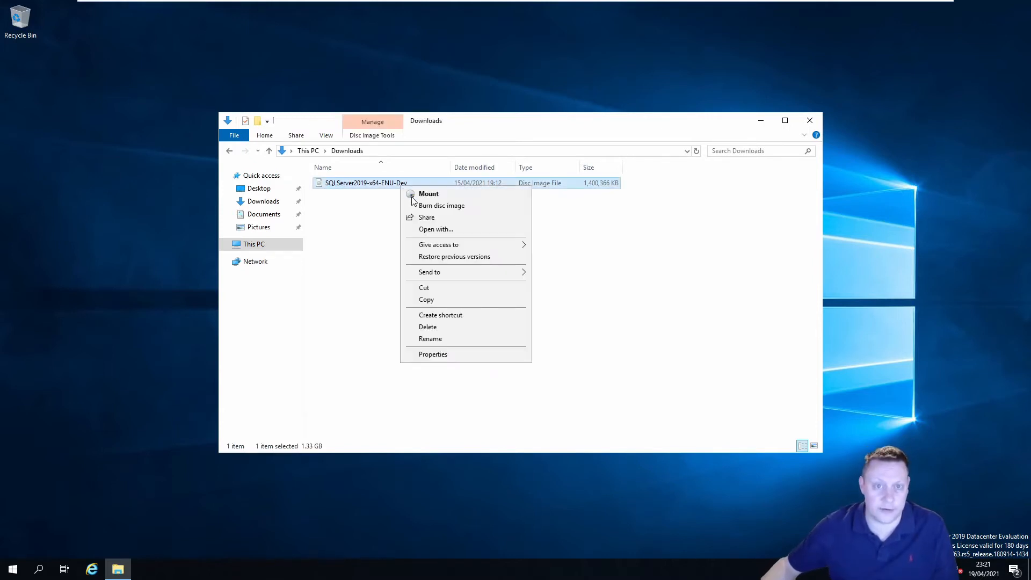
click(459, 194)
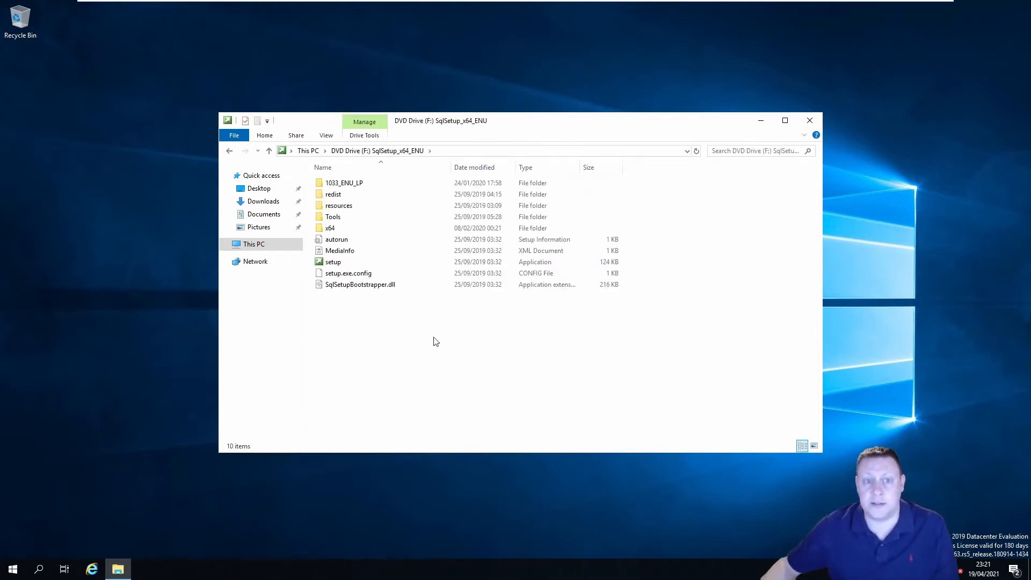
double_click(334, 263)
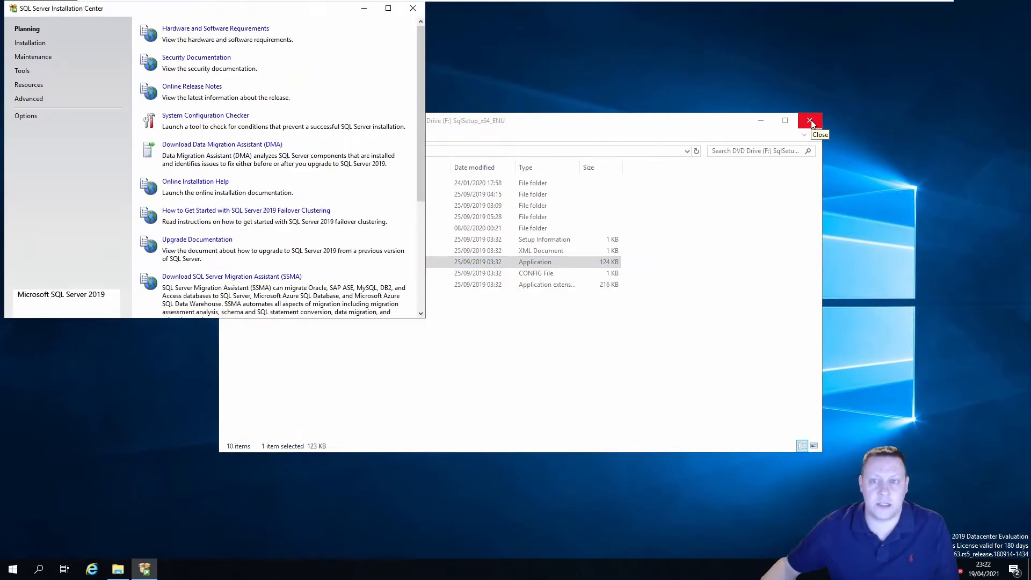
Close the F: drive window and choose New SQL Server failover cluster installation
click(810, 120)
click(30, 43)
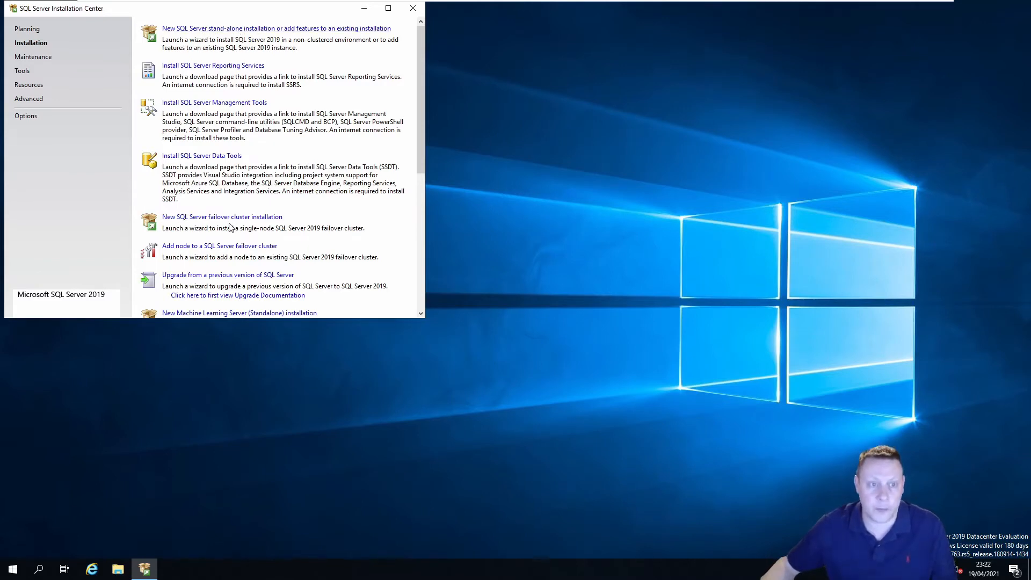
click(261, 218)
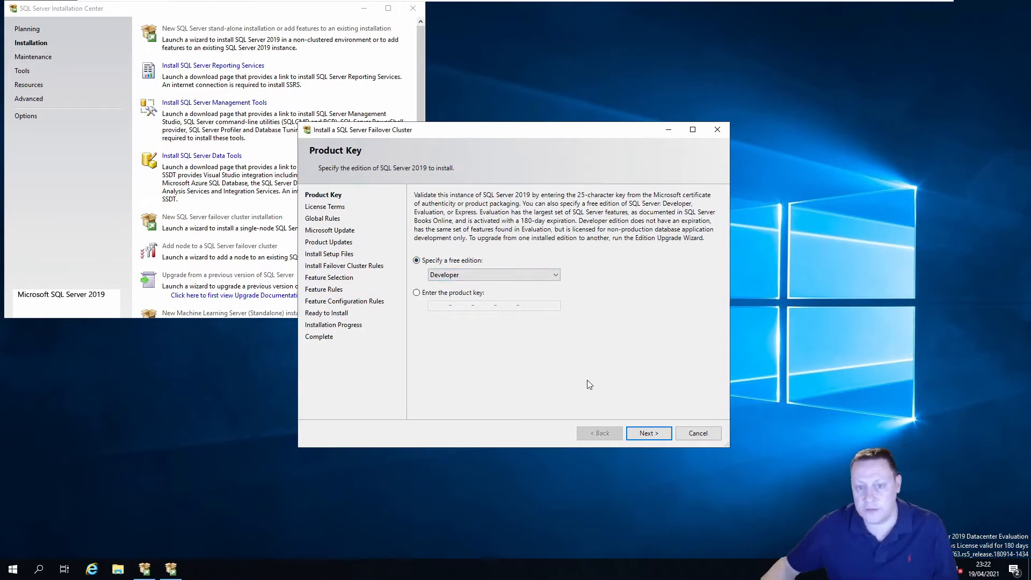
Keep Developer edition, accept the license terms, and continue to Microsoft Update
click(650, 433)
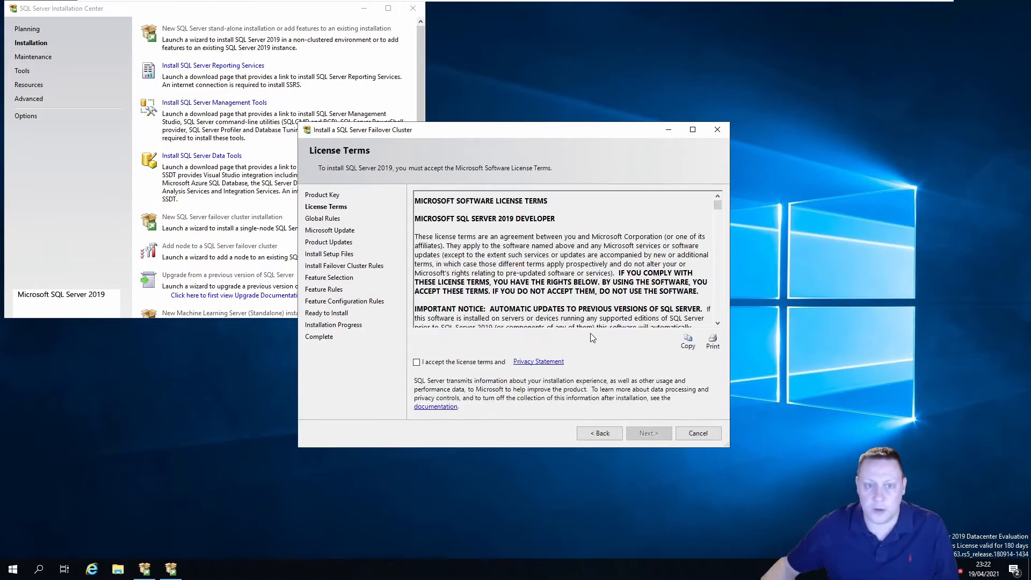
click(449, 362)
click(648, 433)
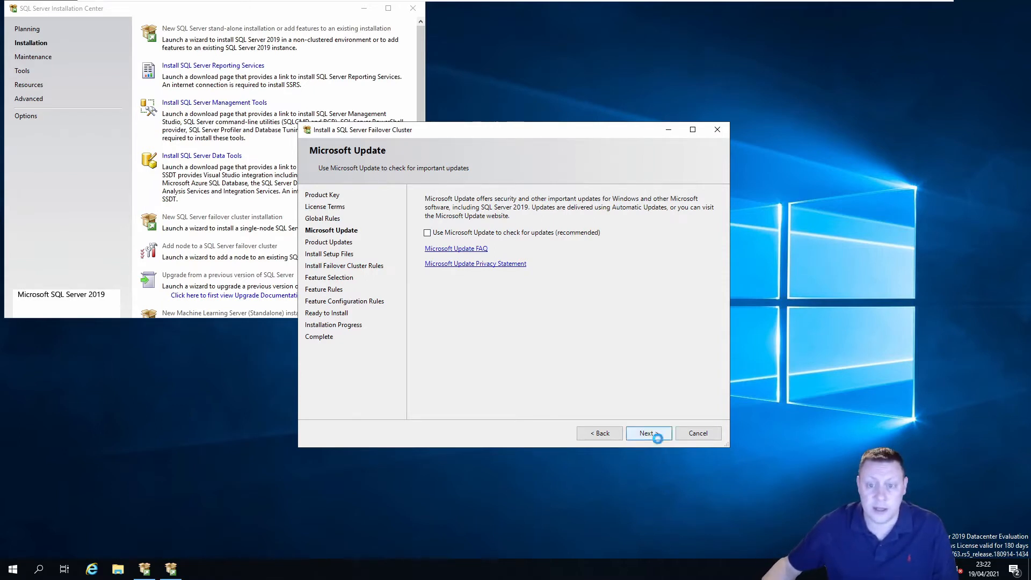
Skip Microsoft Update and review the cluster rule results: 18 passed, 2 warnings
click(649, 433)
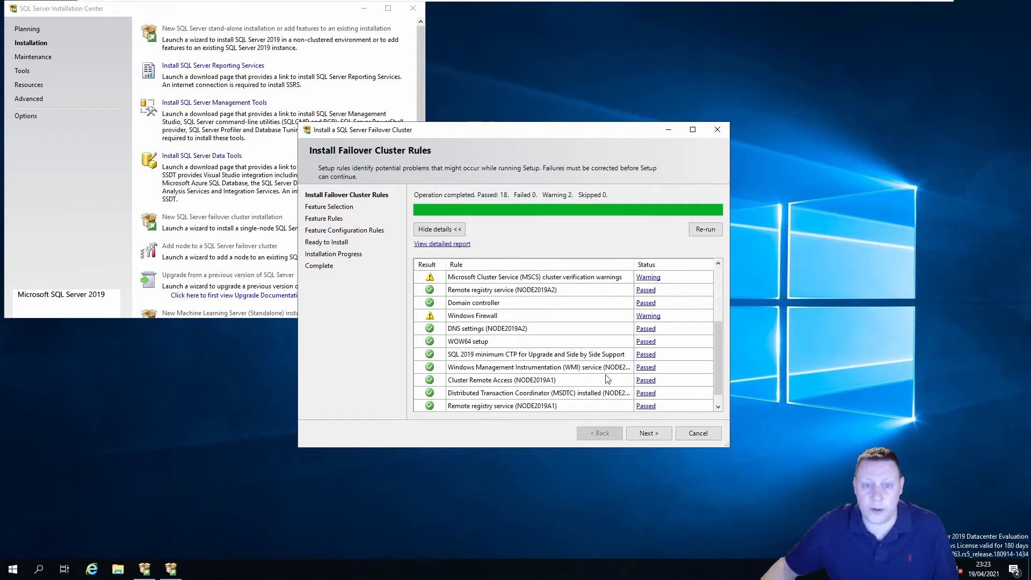
scroll(564, 322, down, 1)
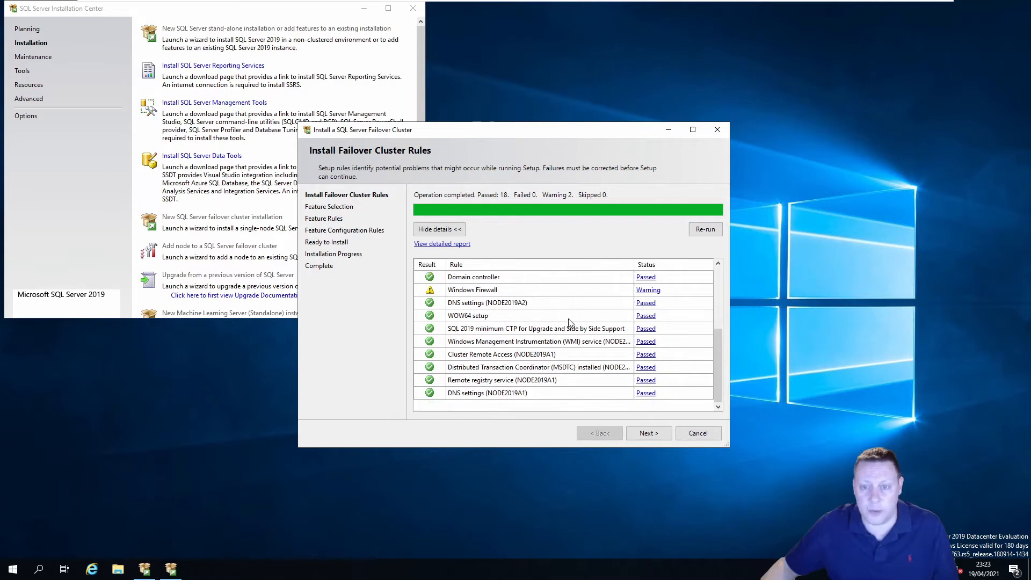
scroll(567, 318, down, 2)
scroll(553, 337, up, 3)
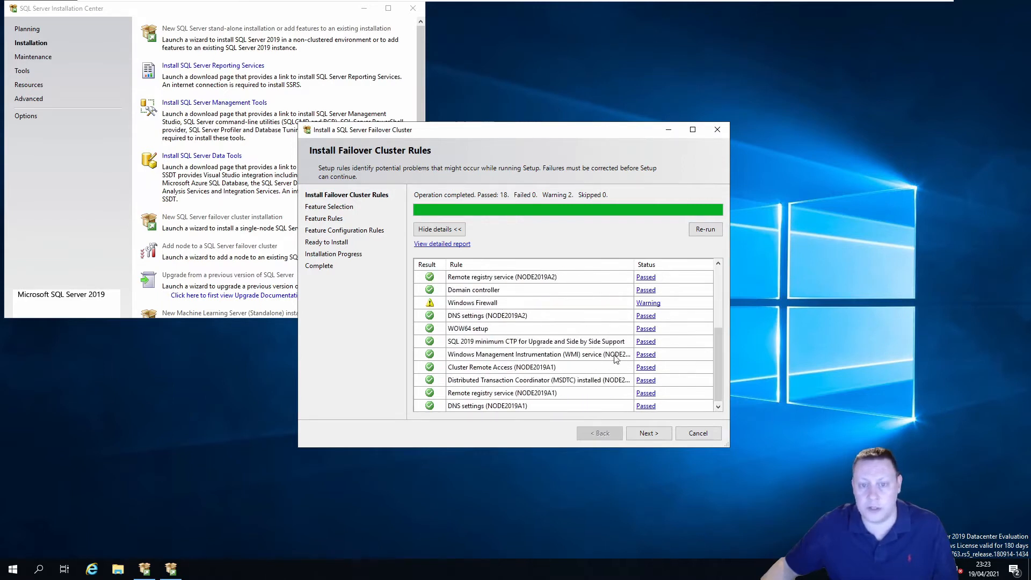
Select Database Engine Services, keep the default instance root directory, and continue
click(662, 437)
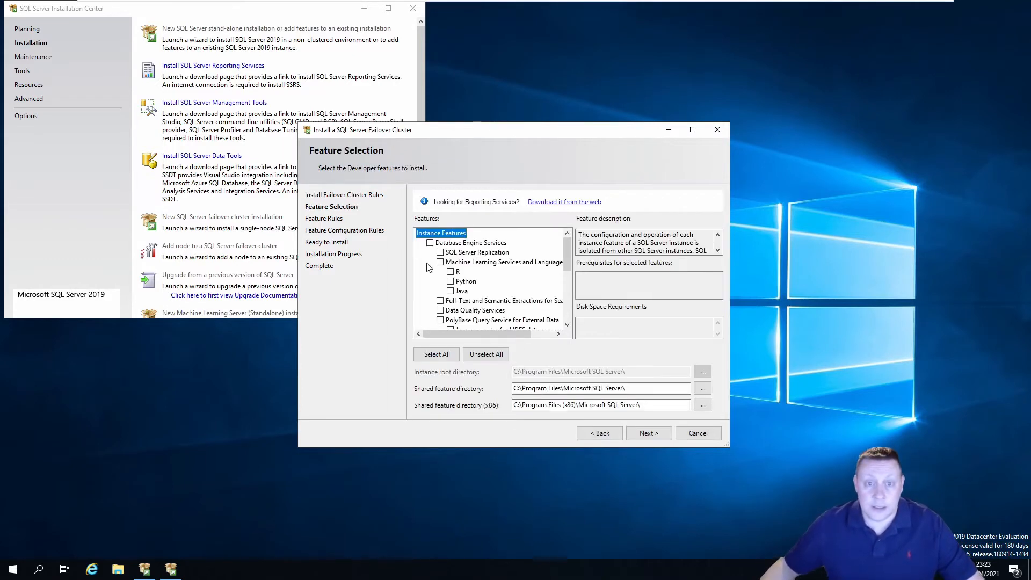
click(430, 243)
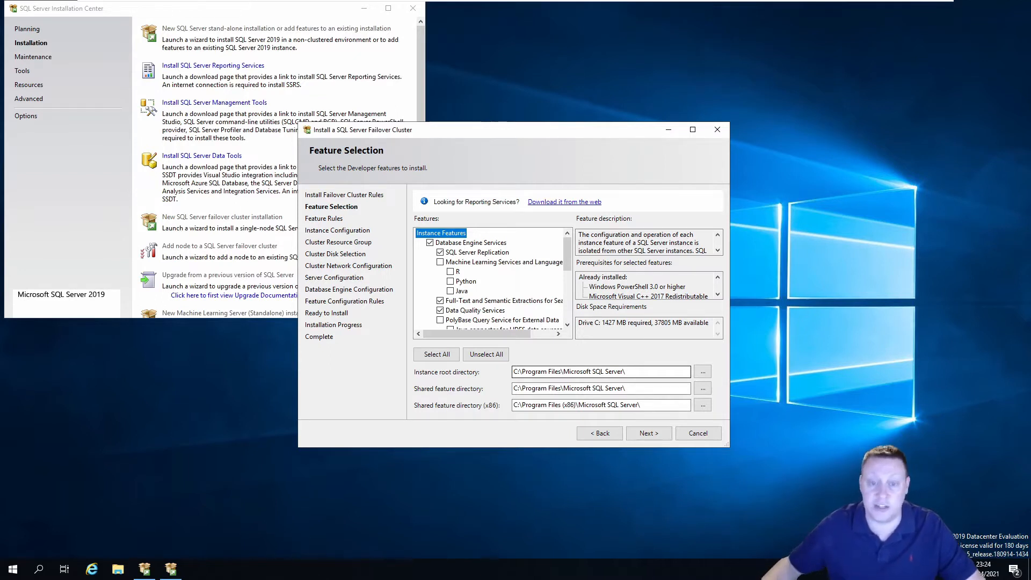
drag(639, 371, 510, 371)
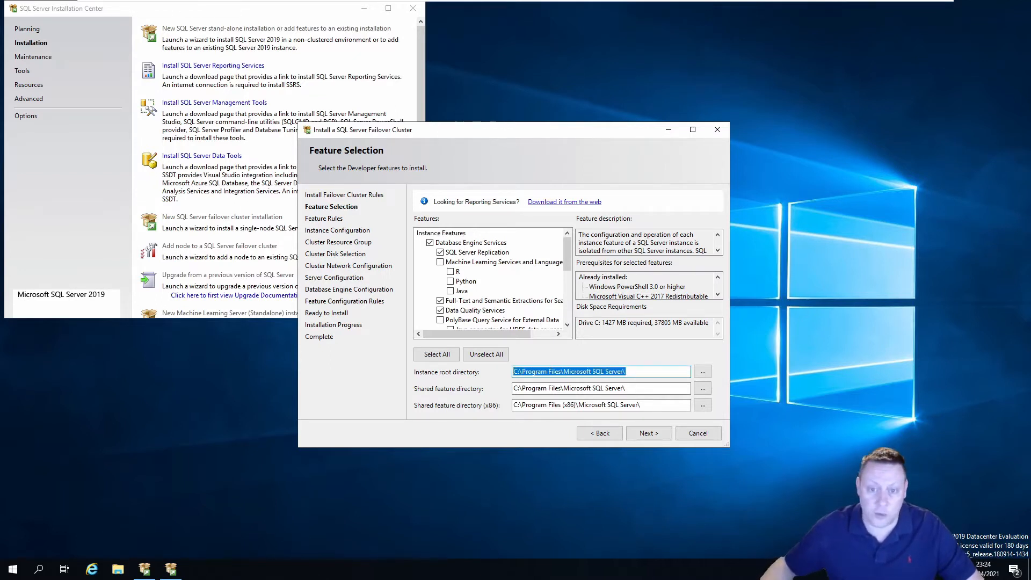
click(623, 372)
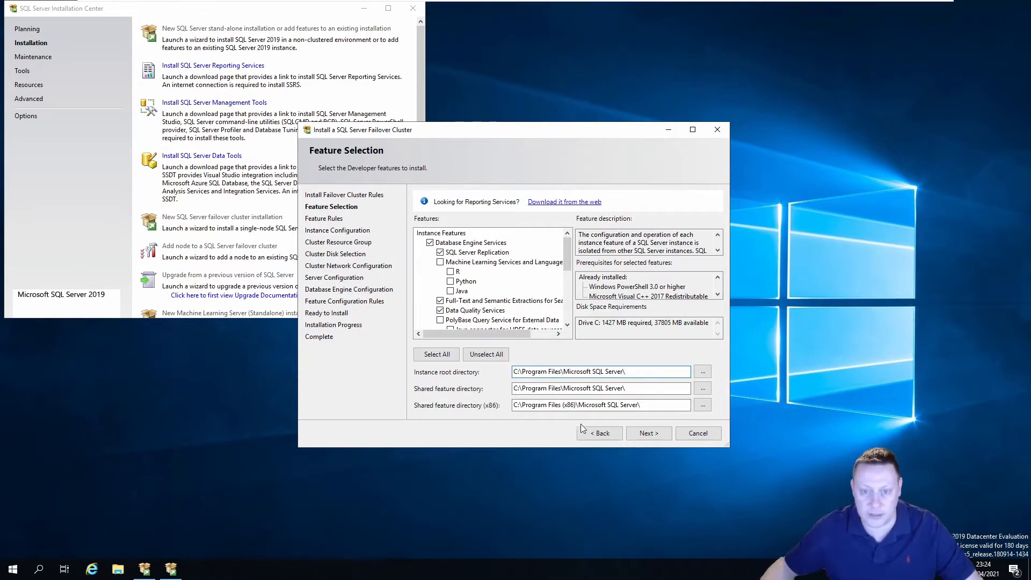
click(647, 434)
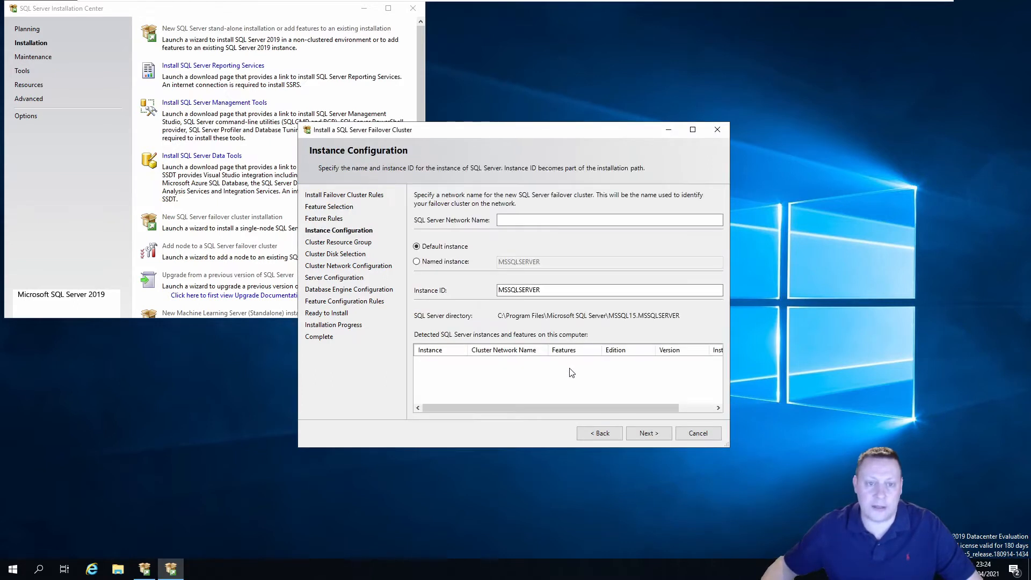
Enter SQLCluster2019A as the SQL Server network name with the default instance
click(530, 221)
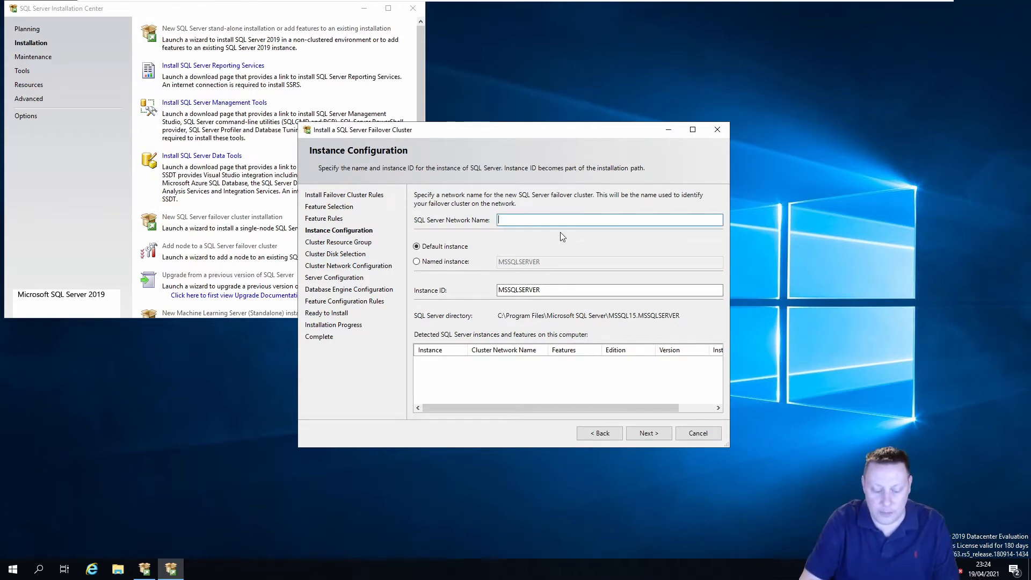
text(SQLCluster)
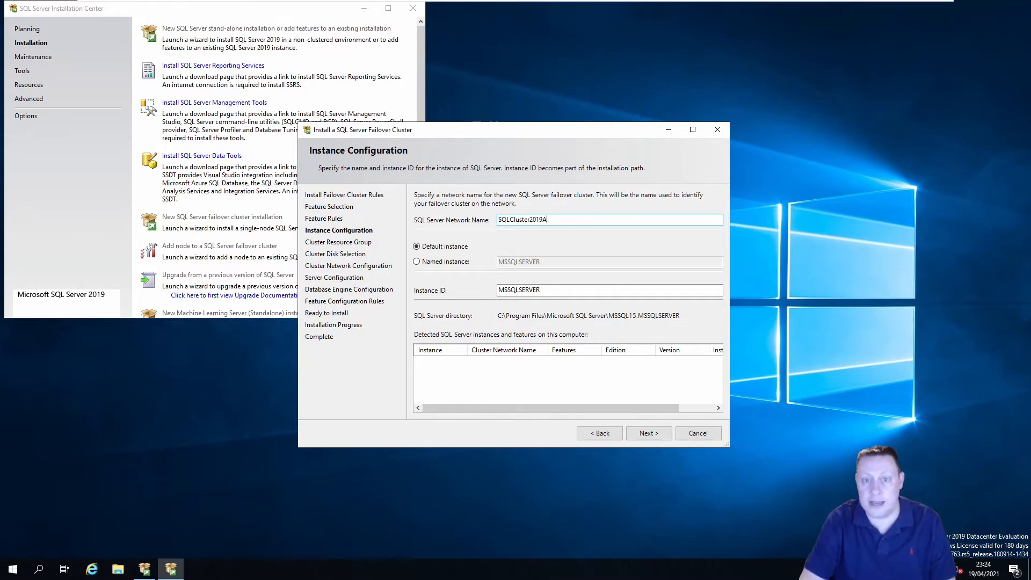
text(2019A)
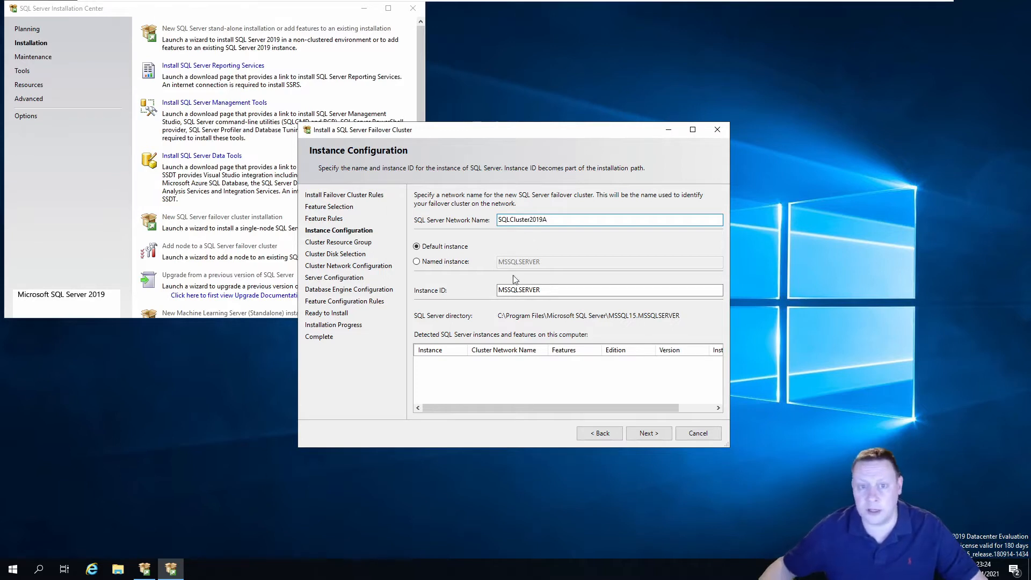
click(650, 429)
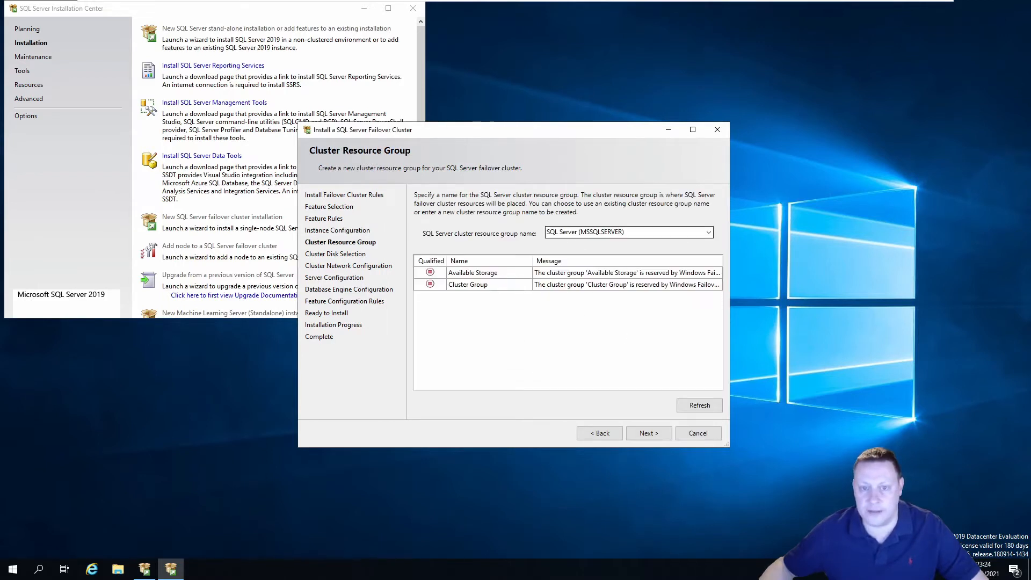
Keep the SQL Server (MSSQLSERVER) resource group and Cluster Disk 1, and continue
click(648, 433)
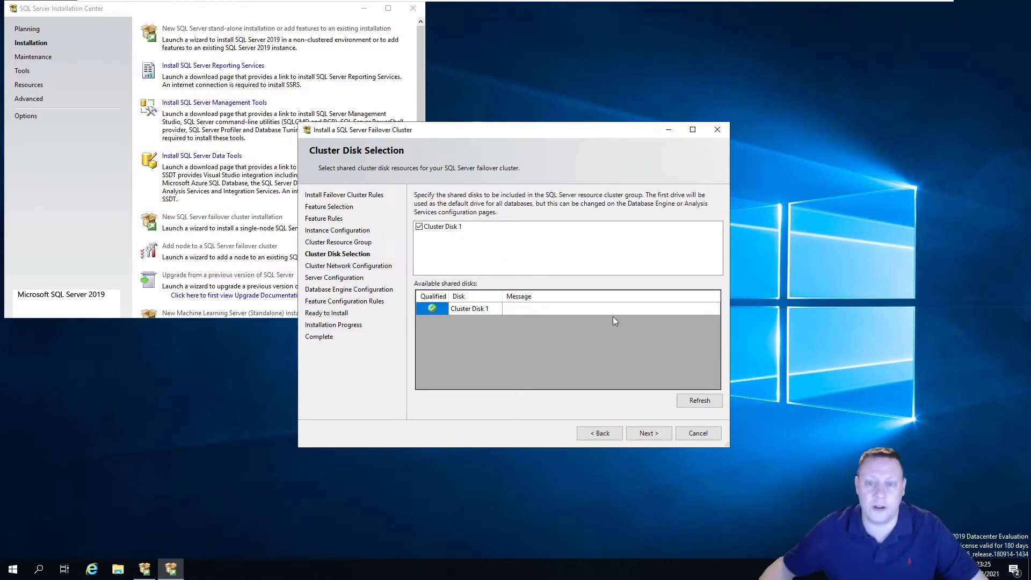
click(660, 433)
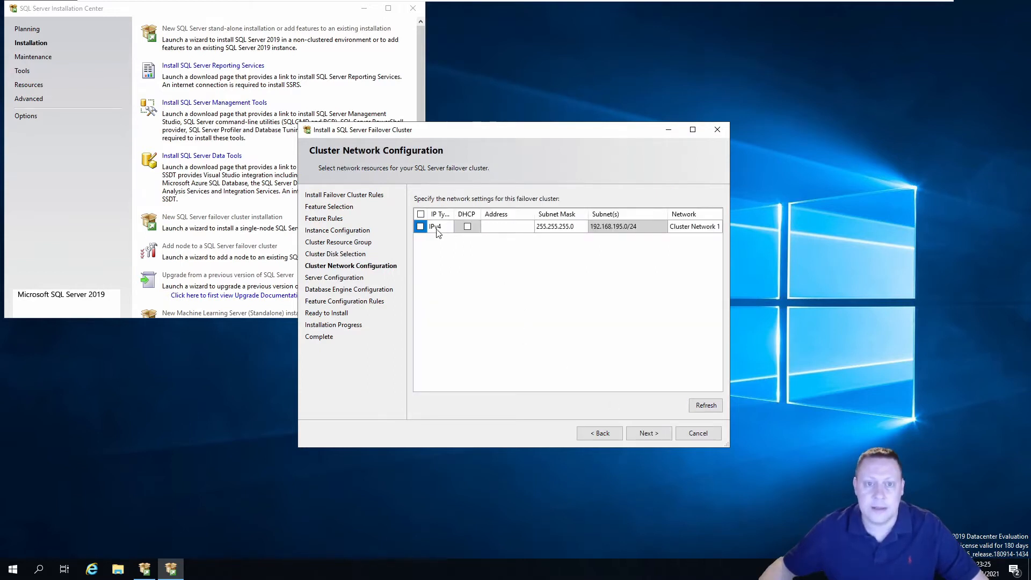
Enable IPv4 for Cluster Network 1 with static address 192.168.195.205, then continue to Server Configuration
click(420, 227)
click(498, 228)
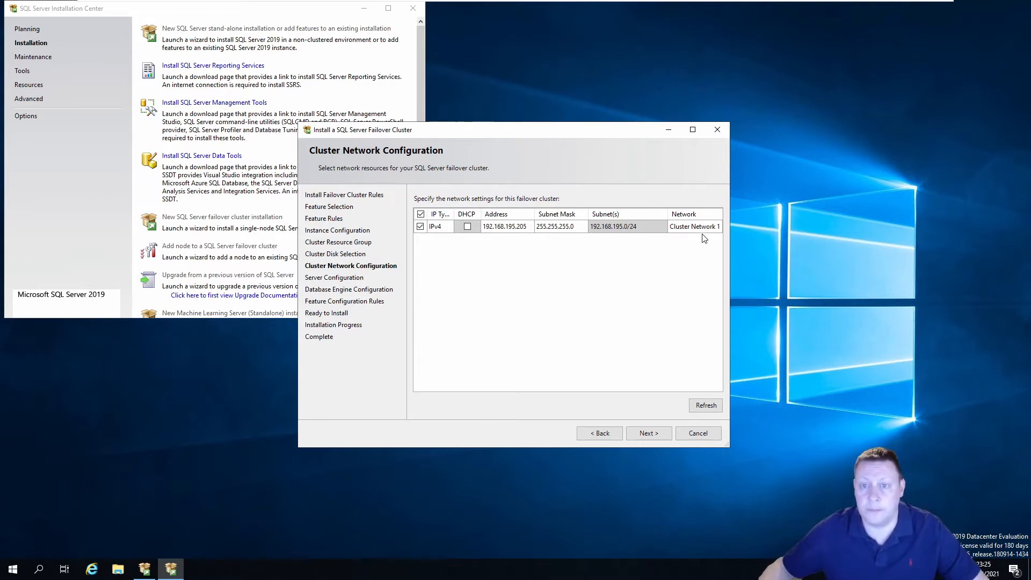
click(652, 435)
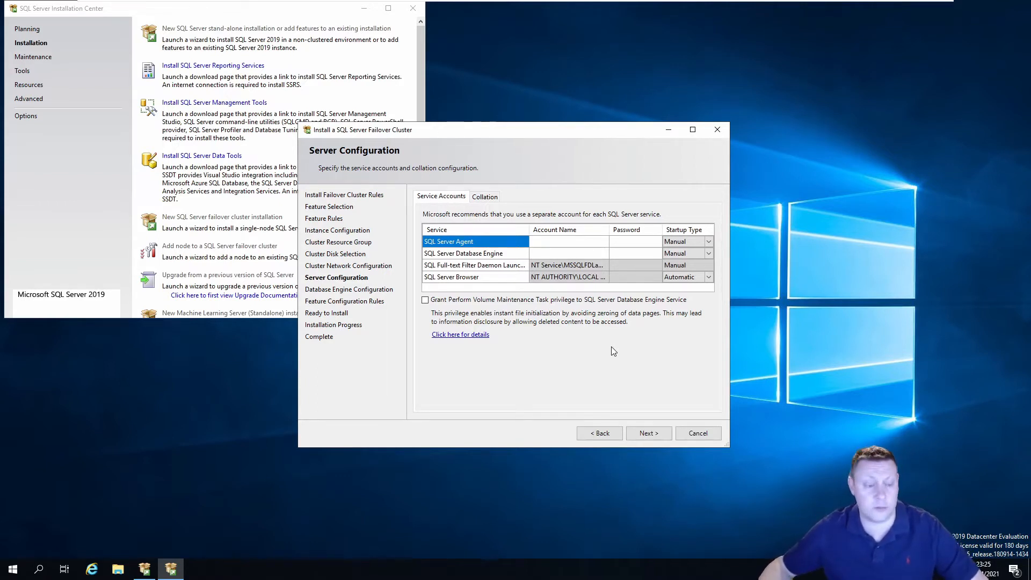
Set the SQL Server Agent service account to the domain Administrator and enter its password
click(578, 242)
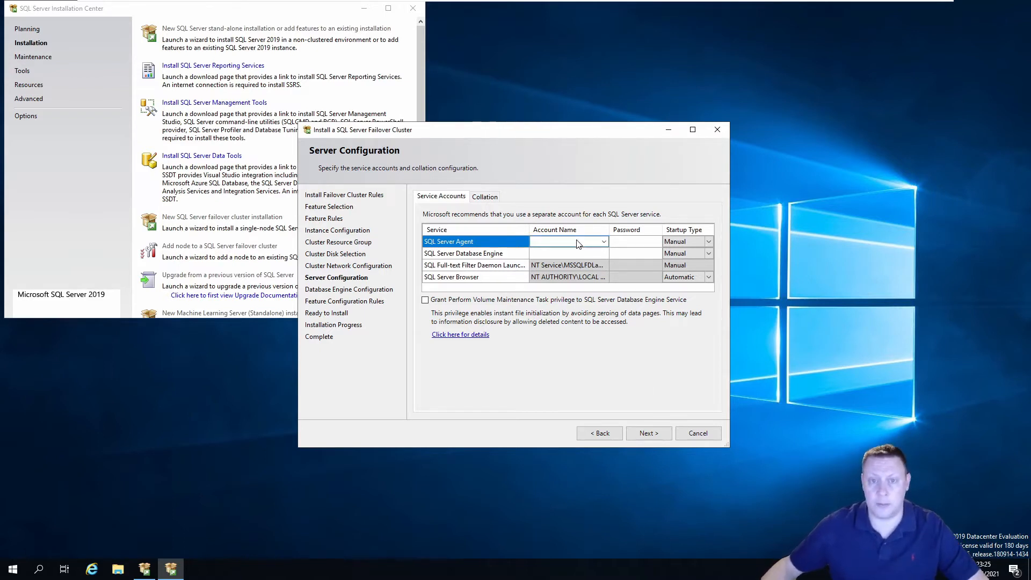
click(603, 243)
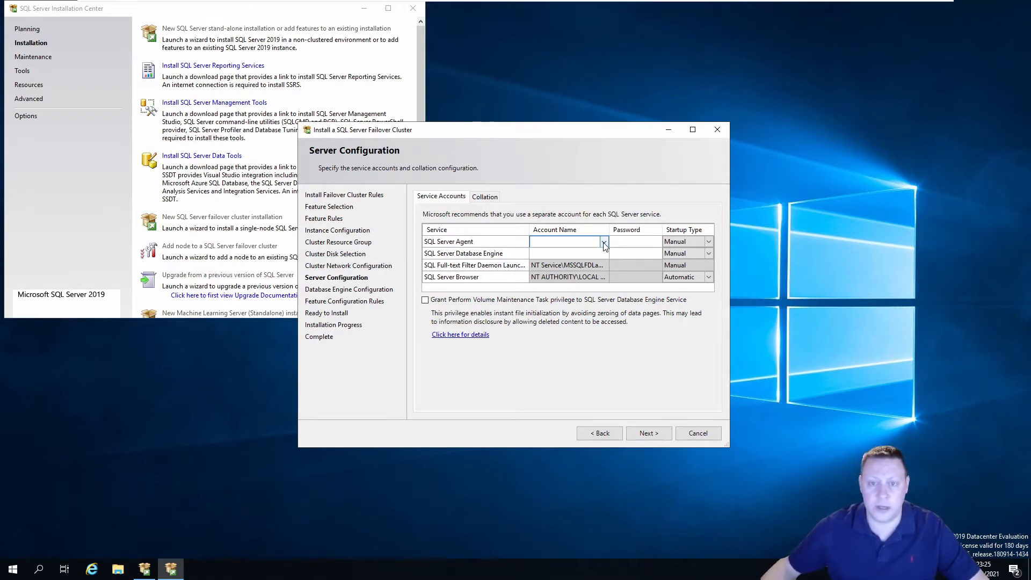
click(604, 243)
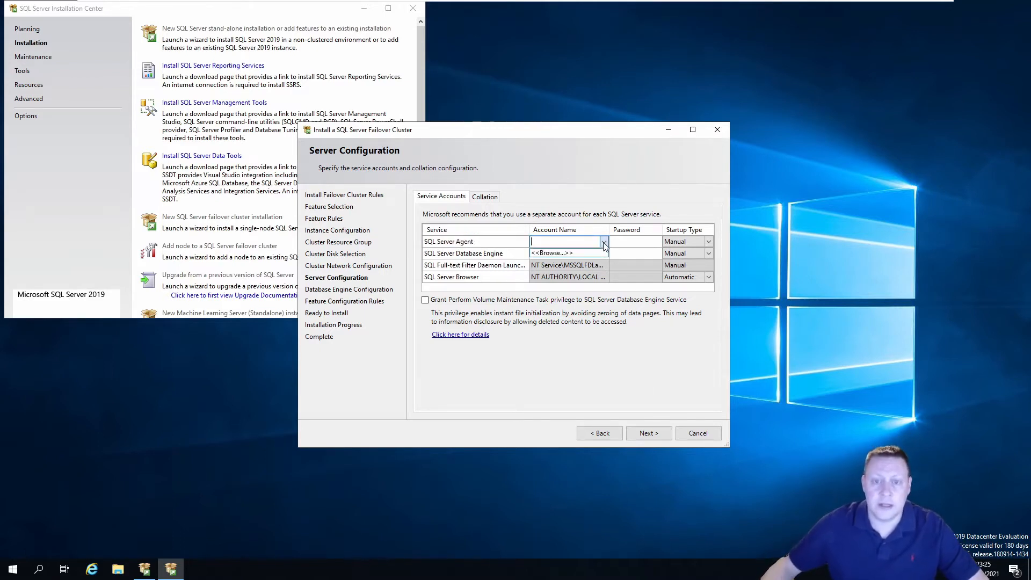
click(563, 252)
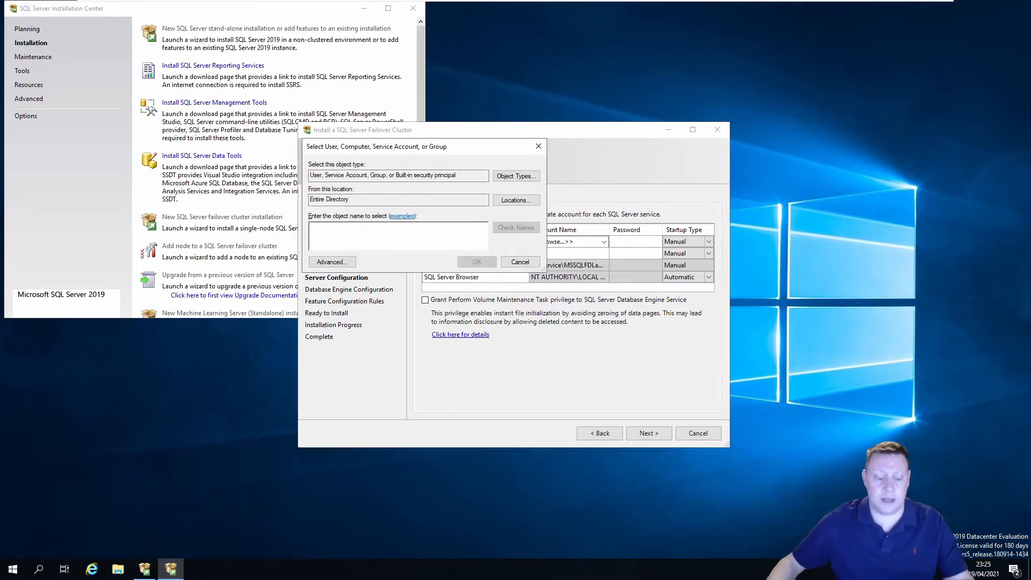
text(Admin)
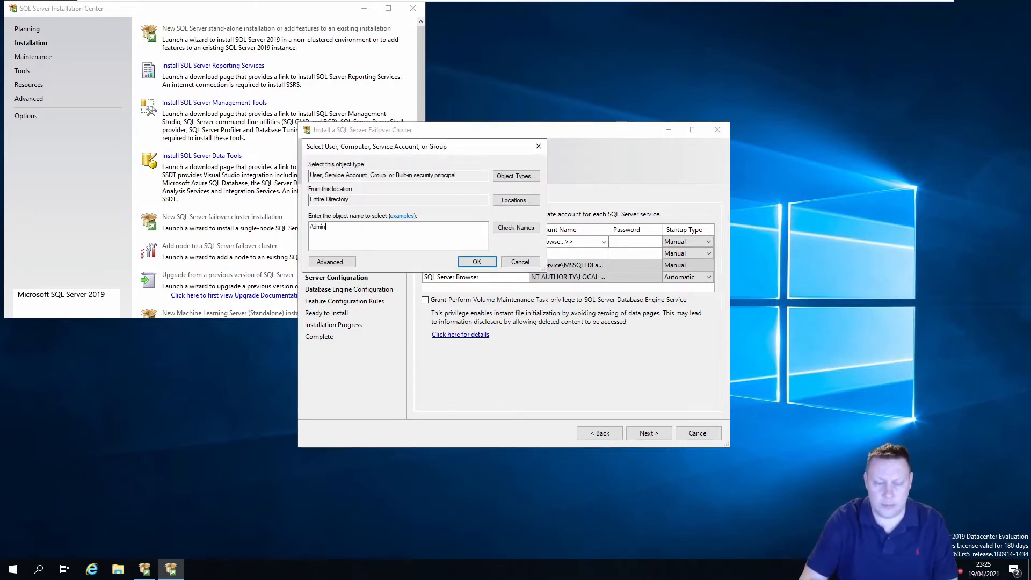
click(509, 233)
text(A)
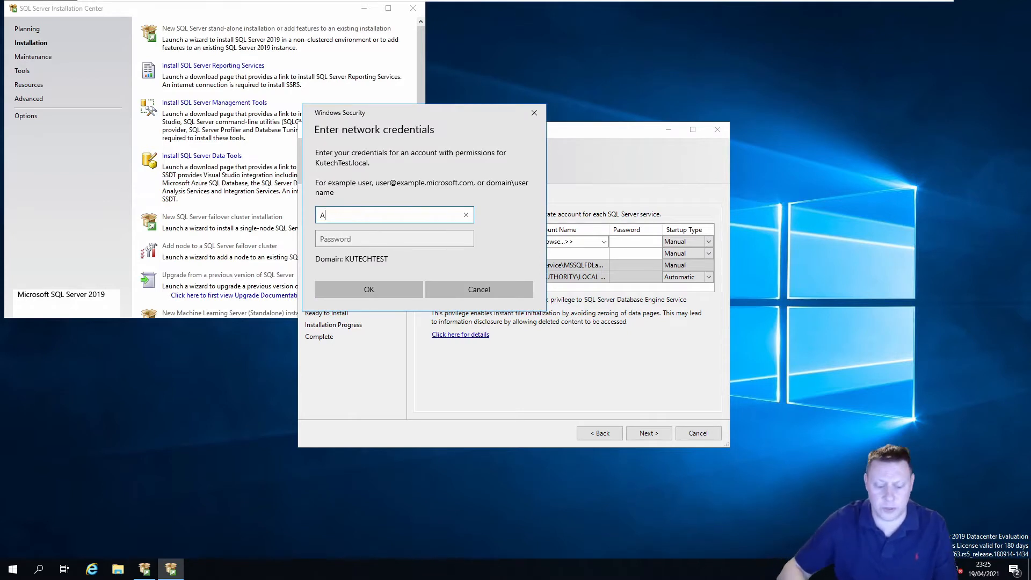
text(dministrator)
key(Tab)
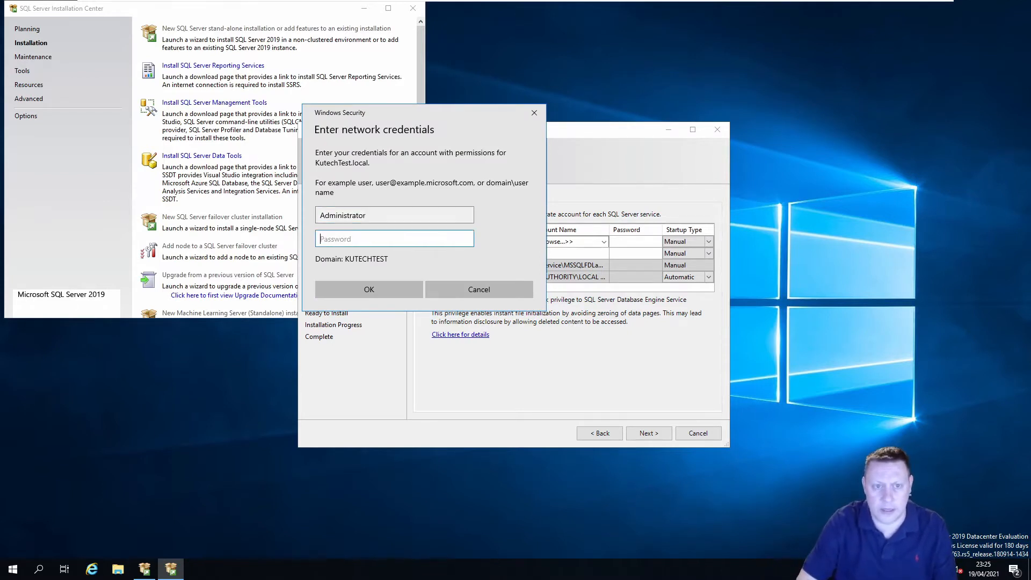
text(**********)
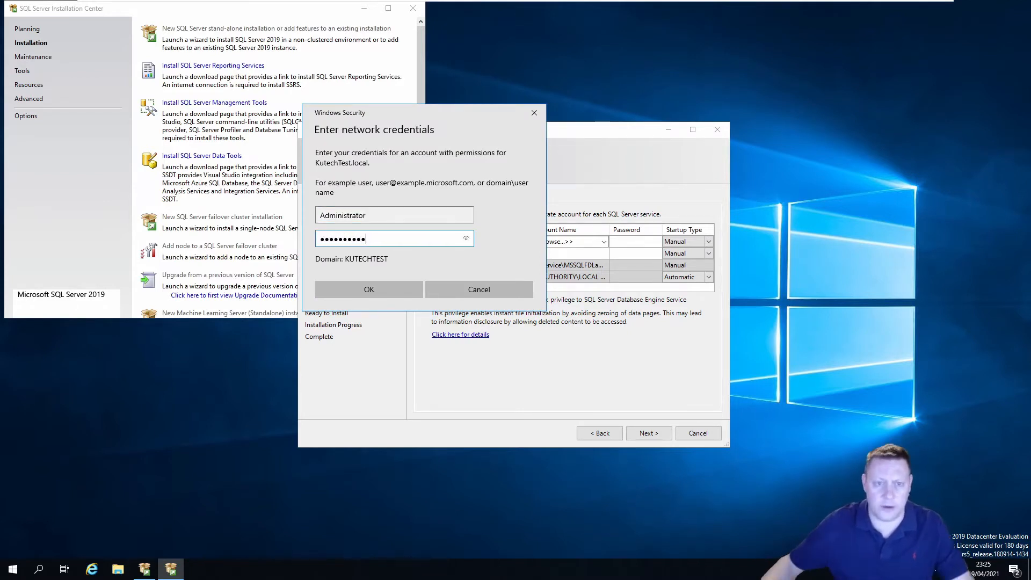
click(391, 288)
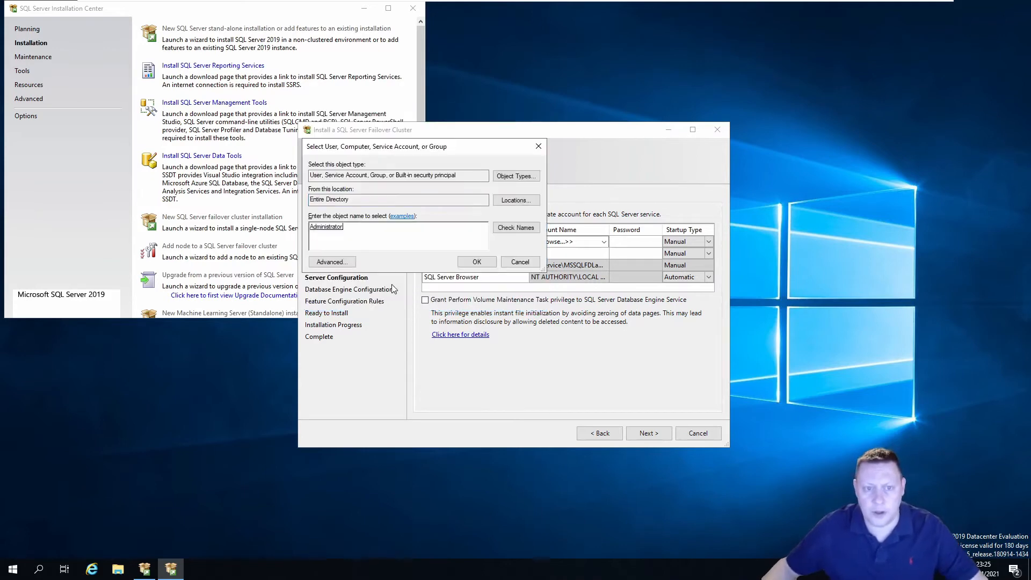
click(476, 262)
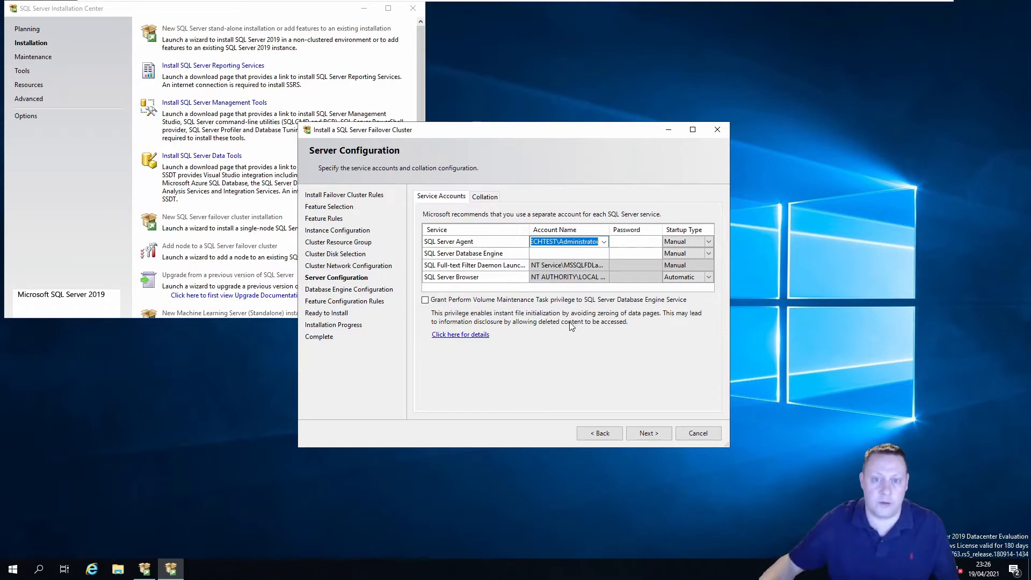
click(628, 243)
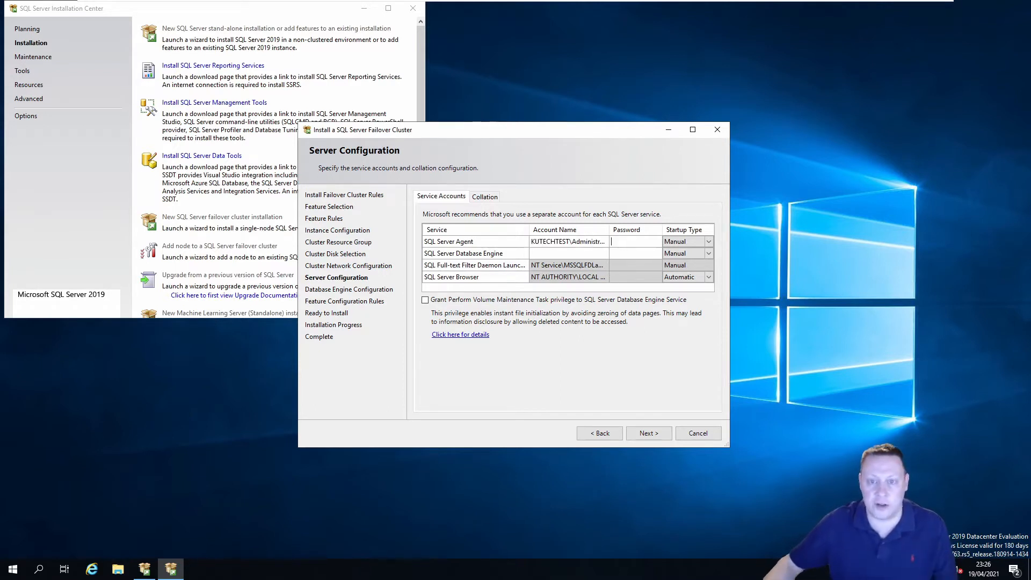
text(••••••••••)
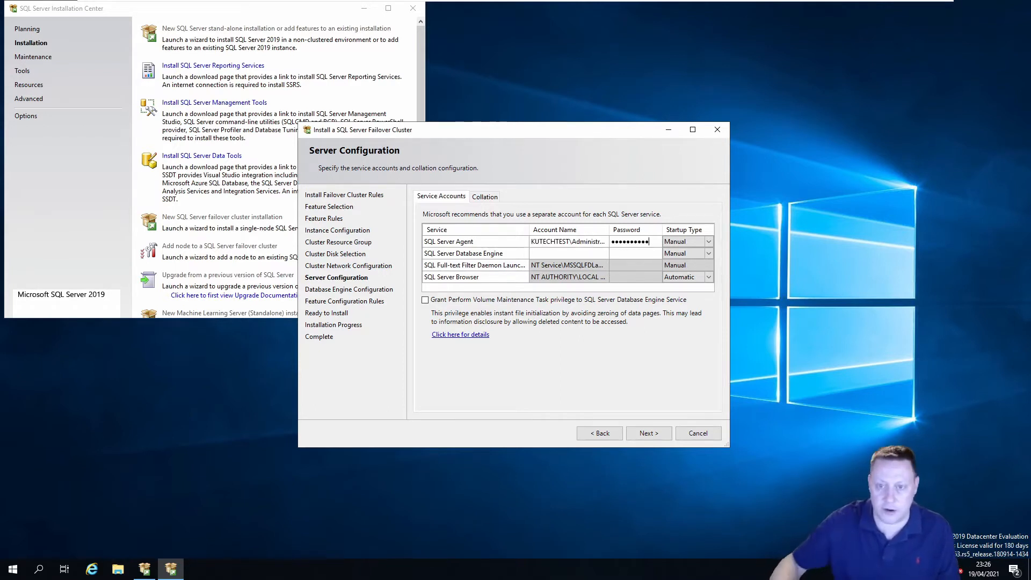
Run the Database Engine as Administrator with its password and grant Perform Volume Maintenance Task
click(574, 253)
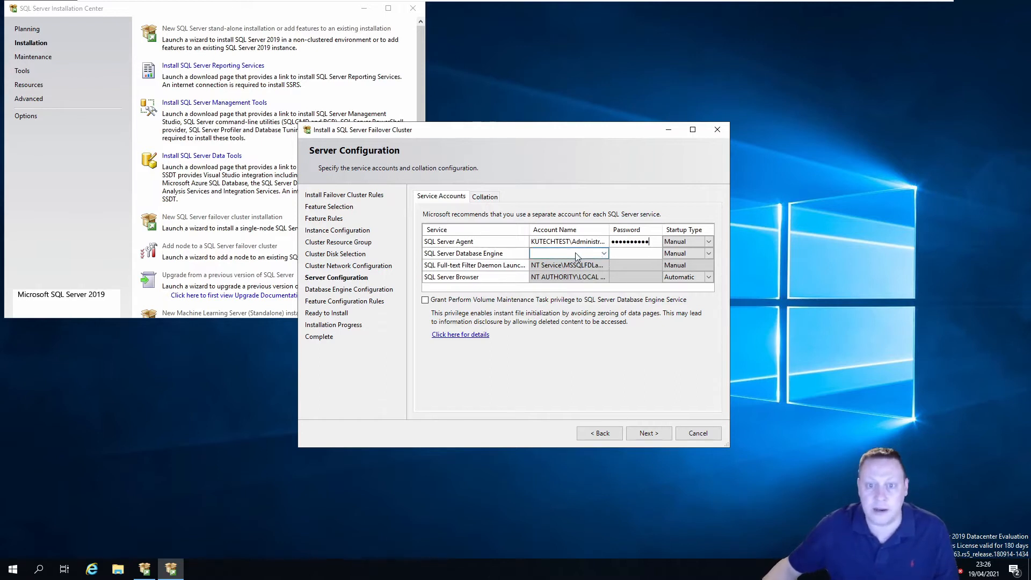
click(603, 254)
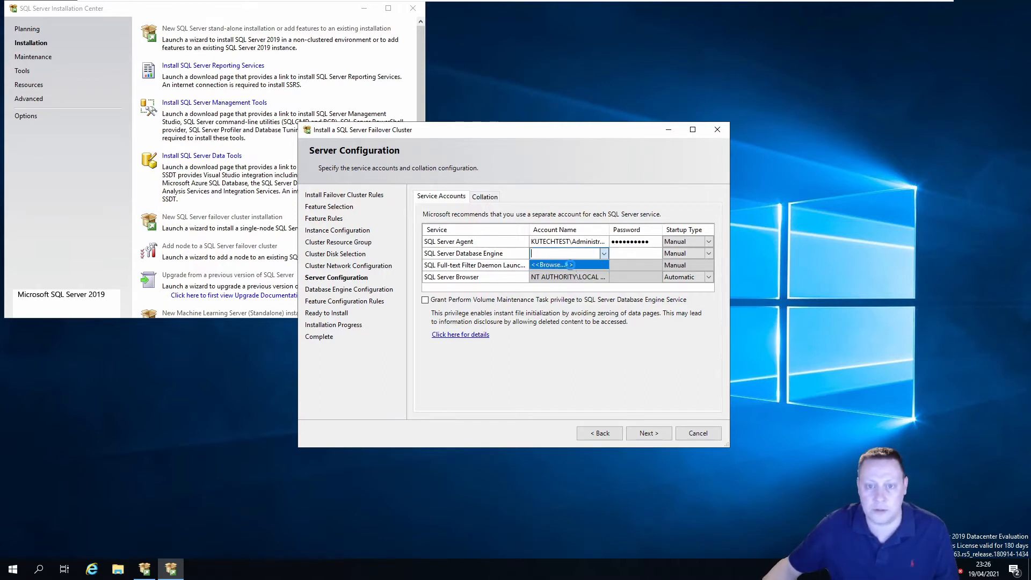
click(569, 264)
text(Admin)
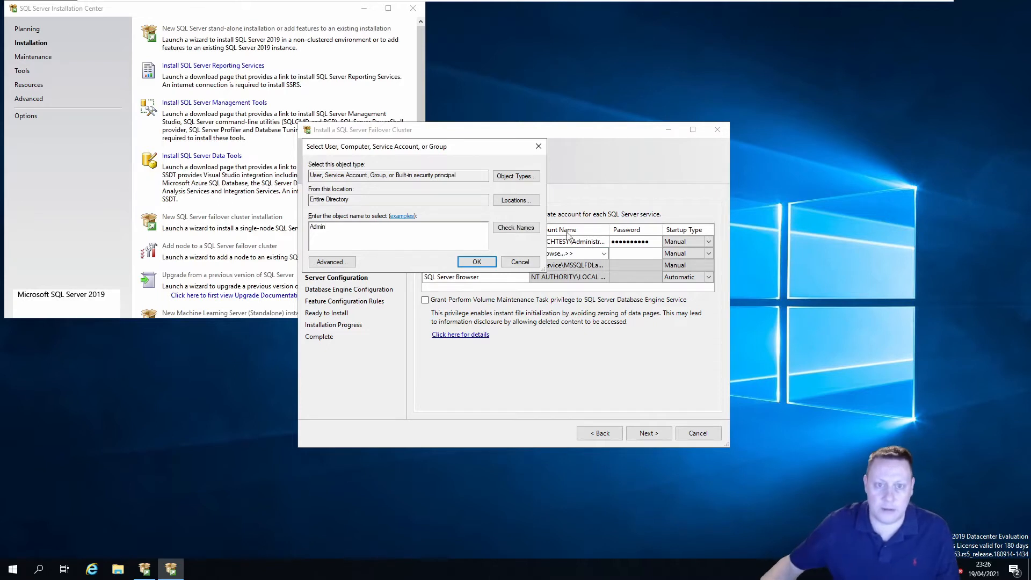
click(515, 227)
click(476, 261)
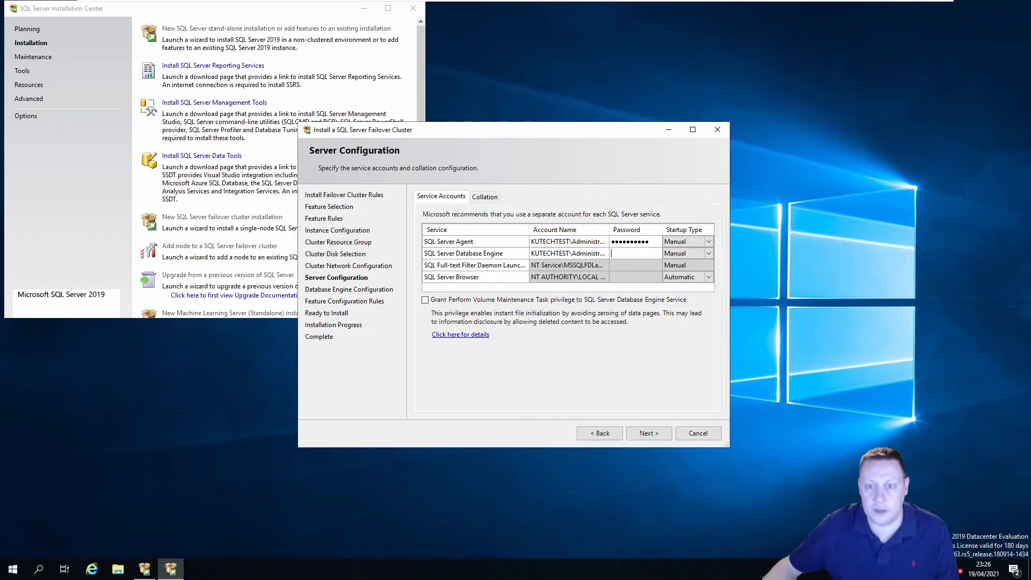
text(••••••••••)
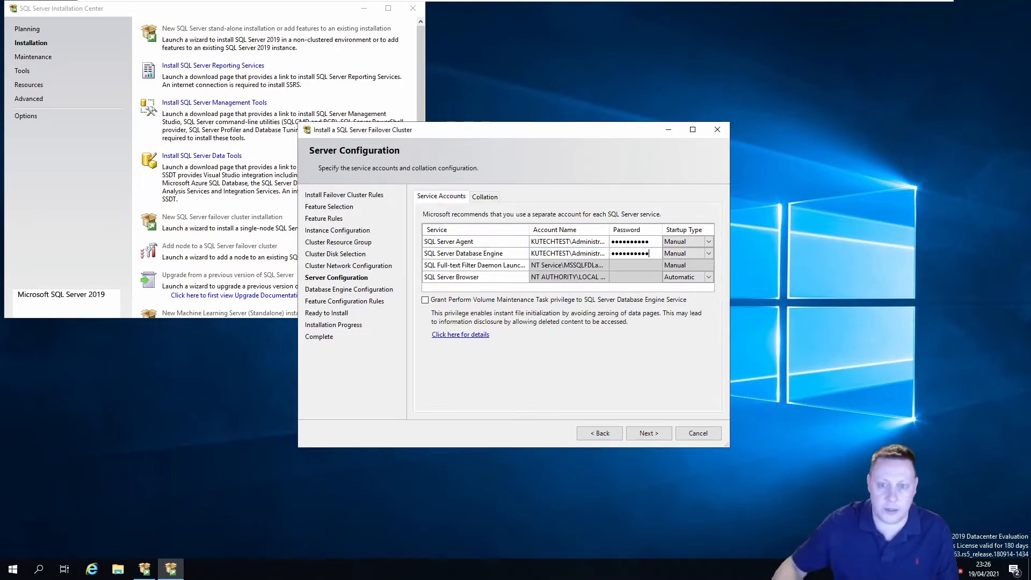
click(471, 301)
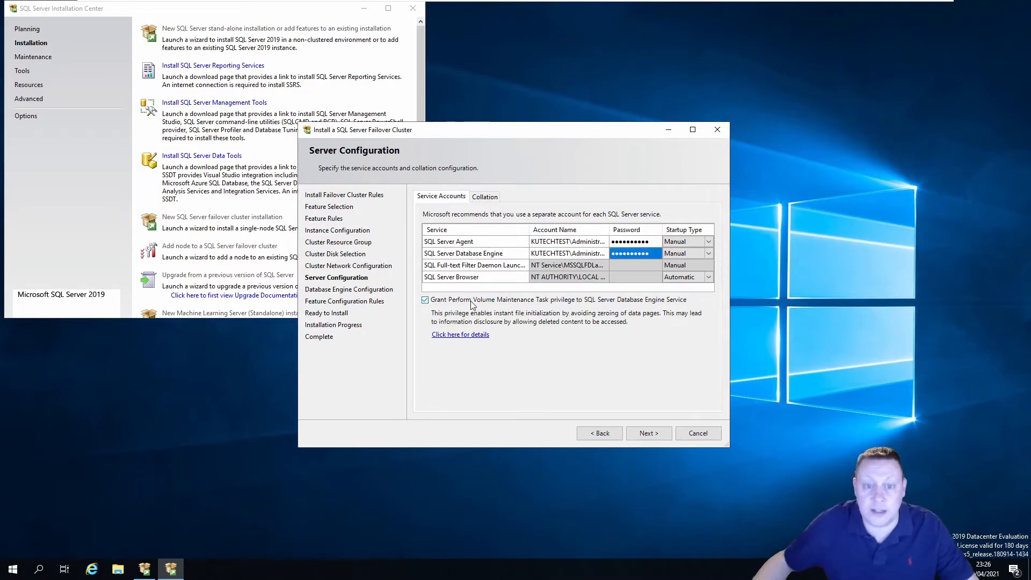
click(649, 433)
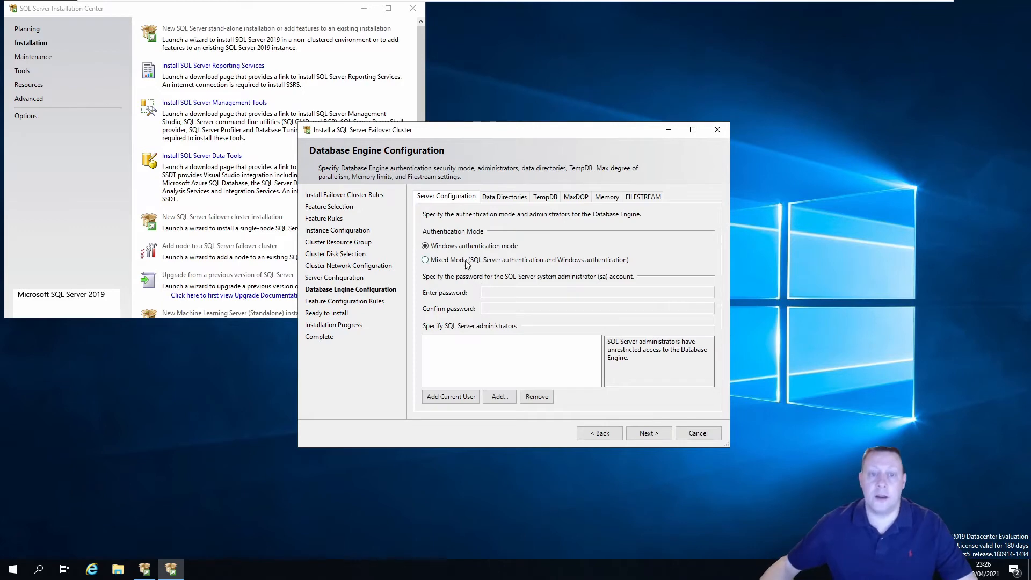
Switch to Mixed Mode authentication and enter and confirm the sa password
click(467, 259)
click(486, 292)
text(Password1!)
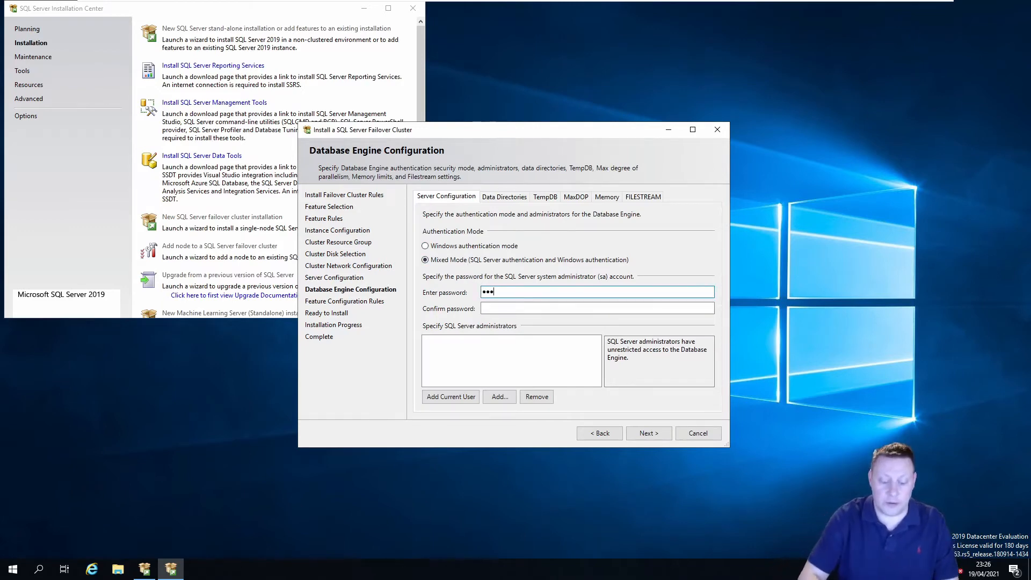
key(Tab)
text(Password1!)
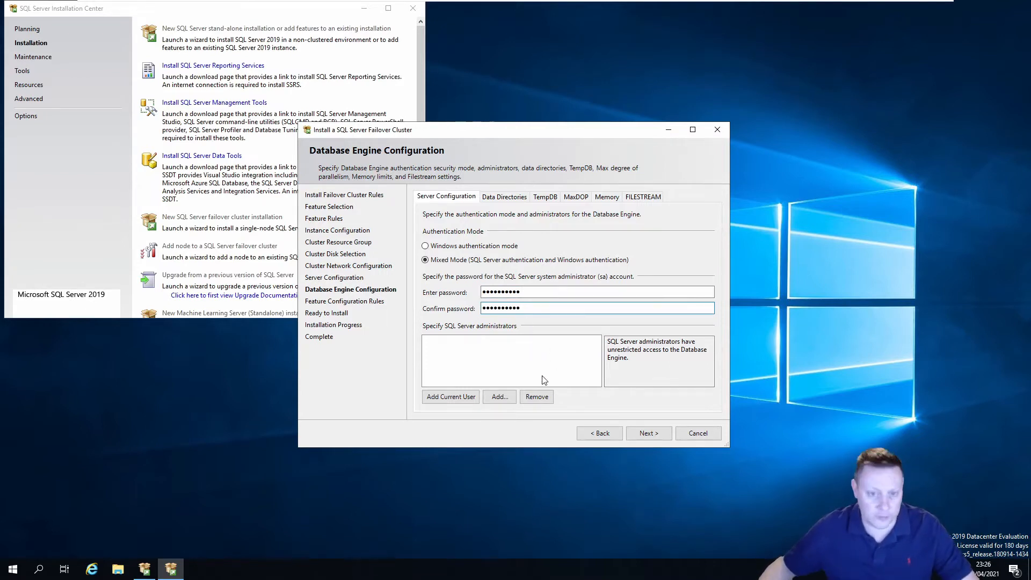
Add the domain Administrator as SQL Server administrator and remove the local node administrator entry
click(497, 400)
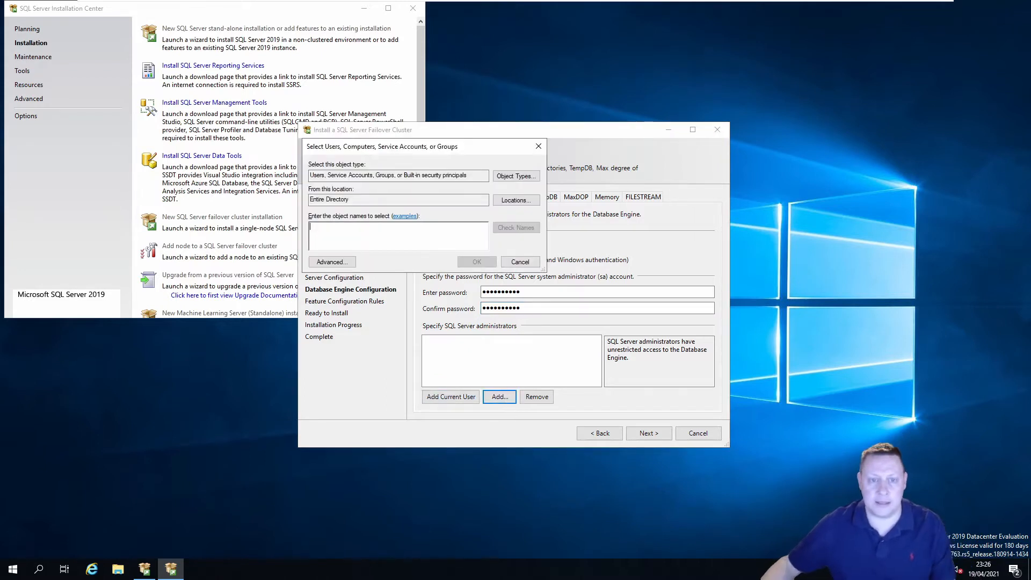
text(Admin)
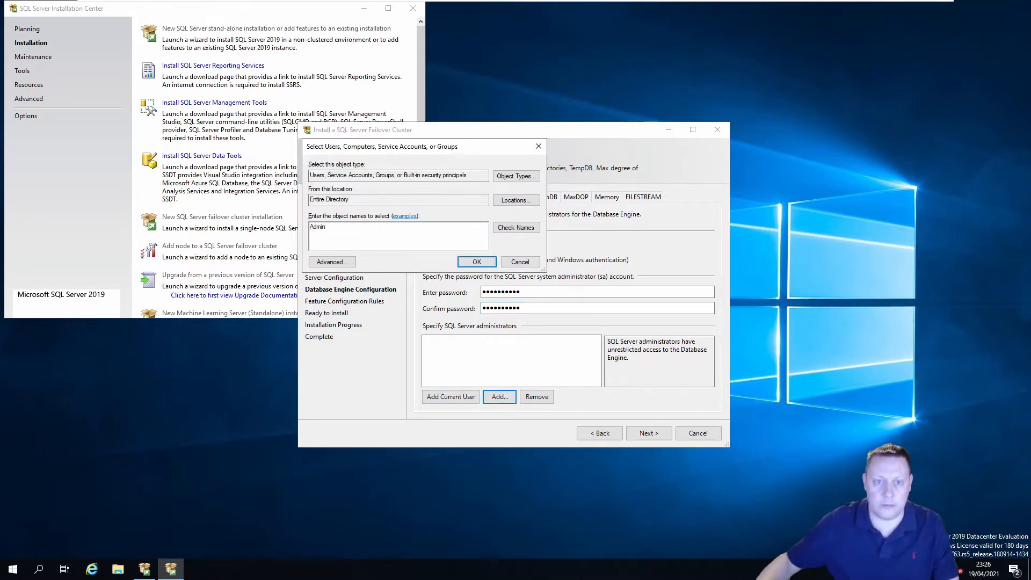
click(515, 227)
click(477, 262)
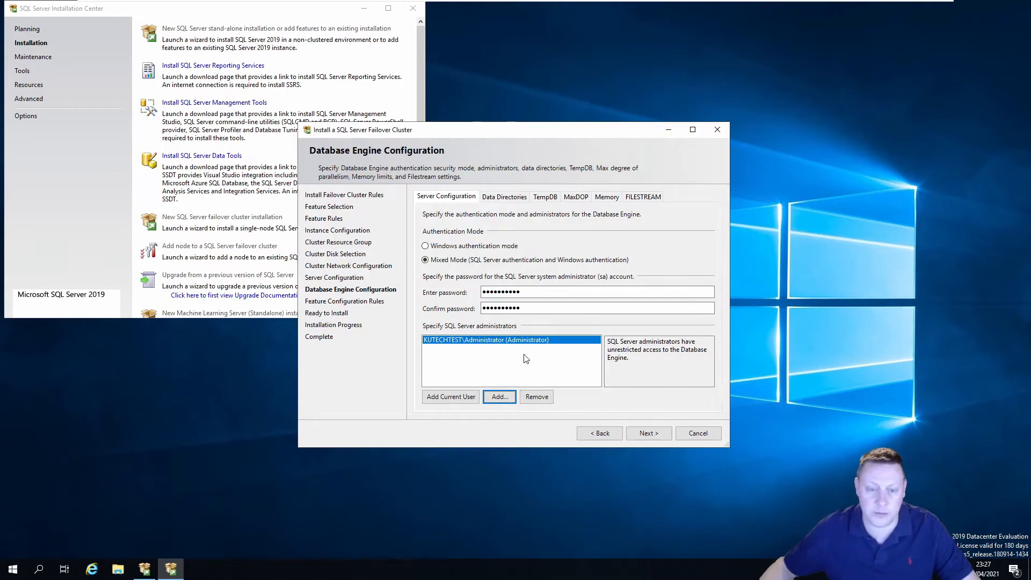
click(454, 400)
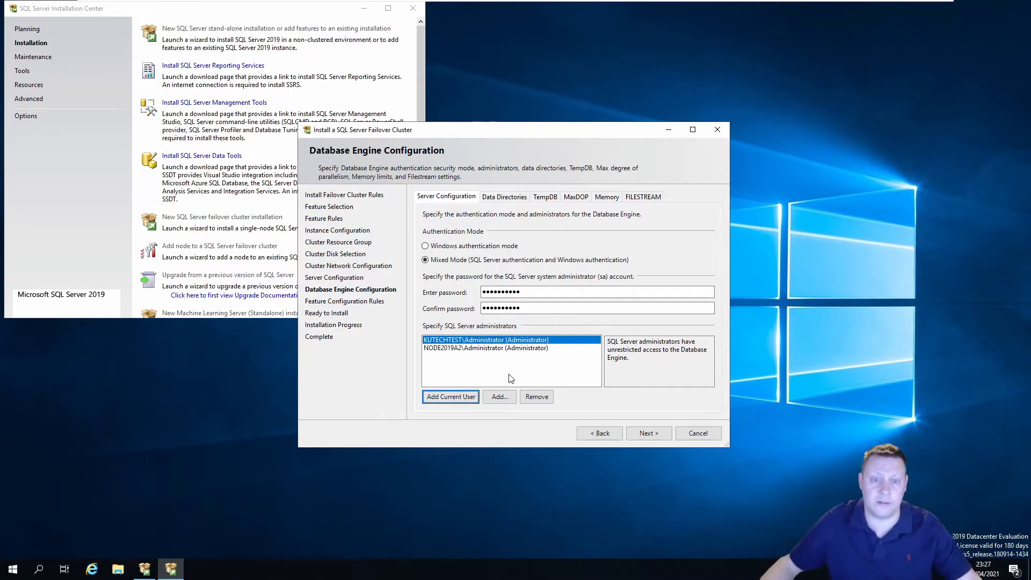
click(465, 349)
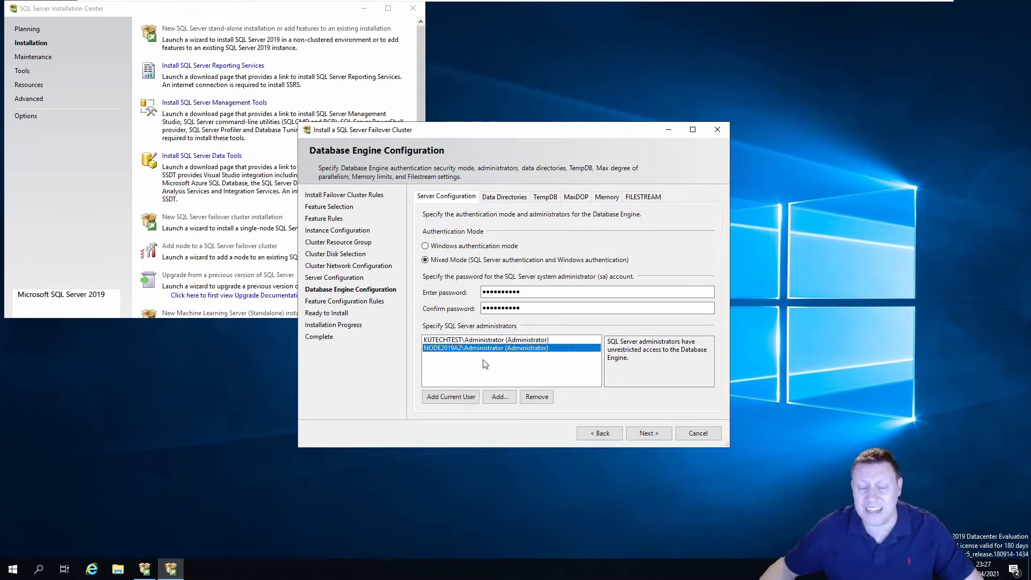
click(537, 396)
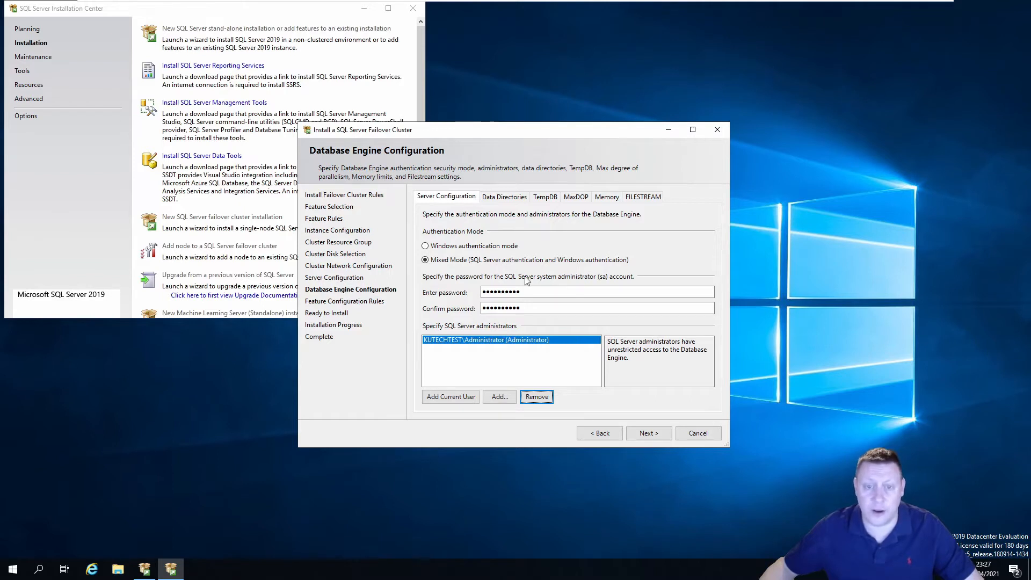
click(505, 197)
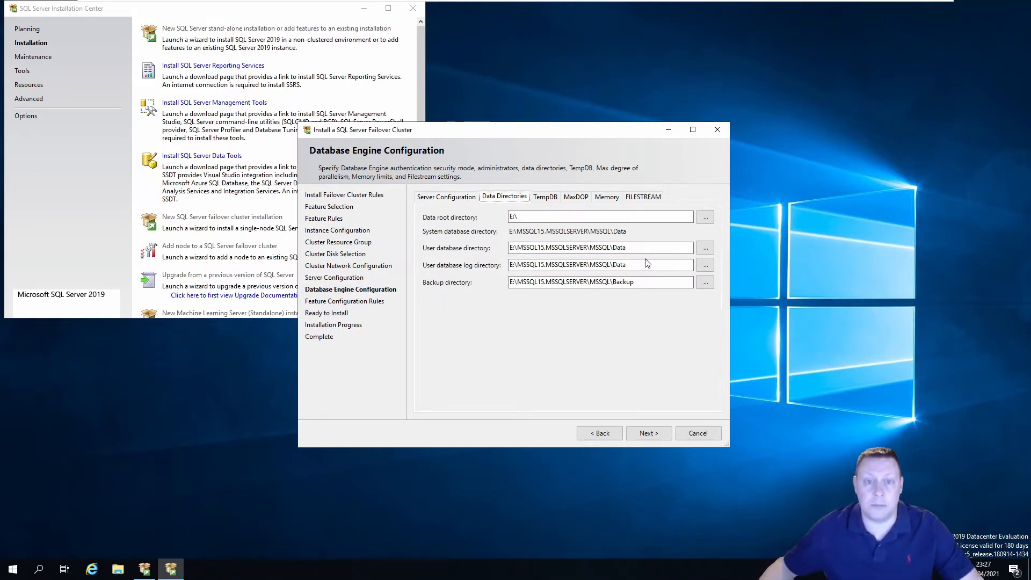
Create an E:\SQLServer folder with a Data subfolder from the user database directory browser
click(704, 248)
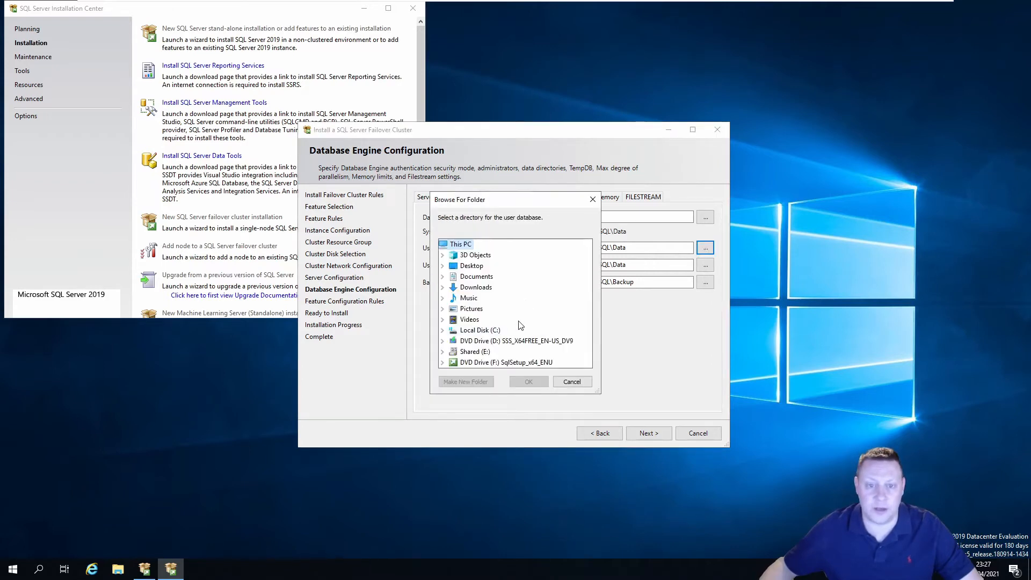
click(475, 351)
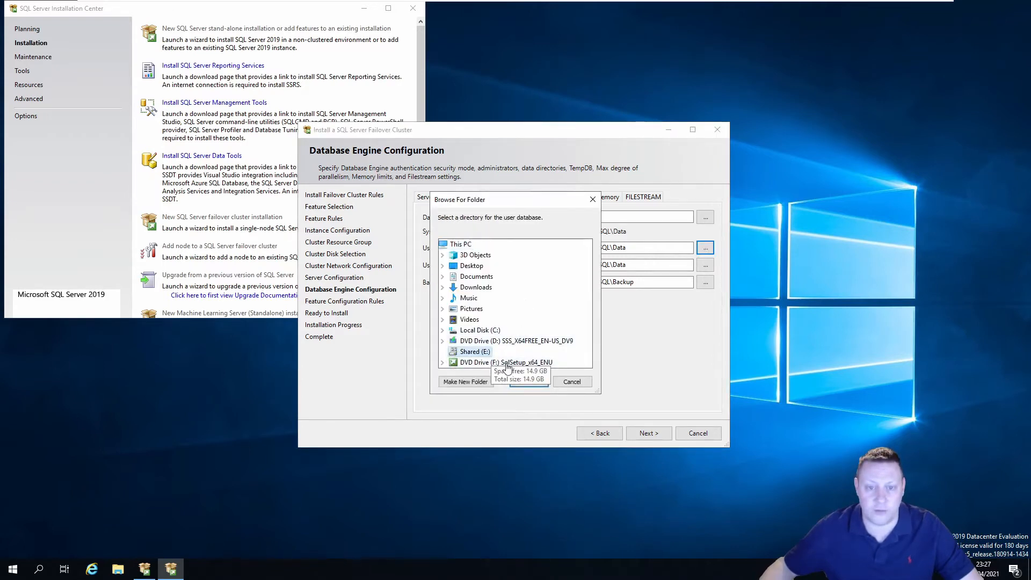
key(alt+m)
text(SQL)
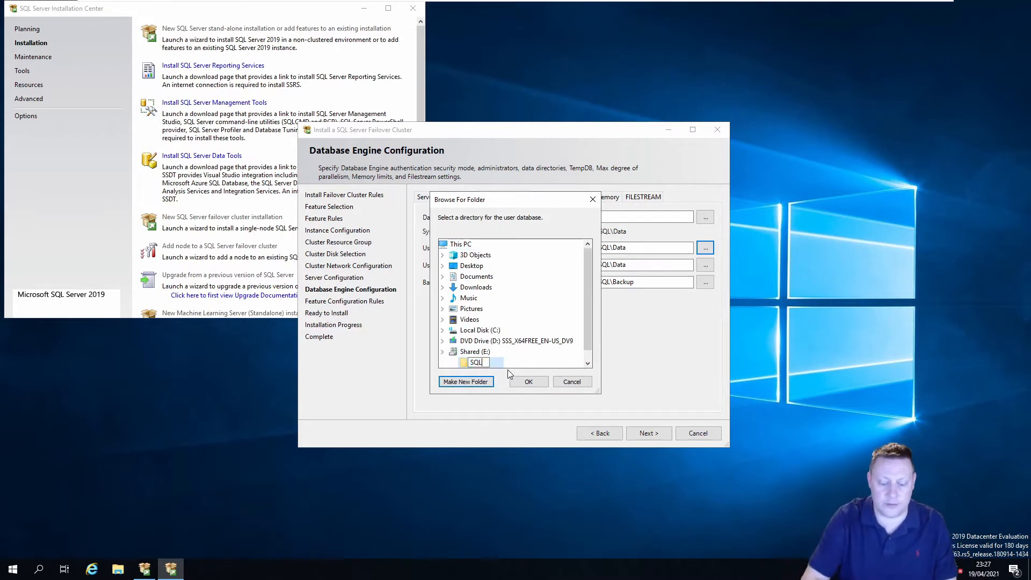
text(Server)
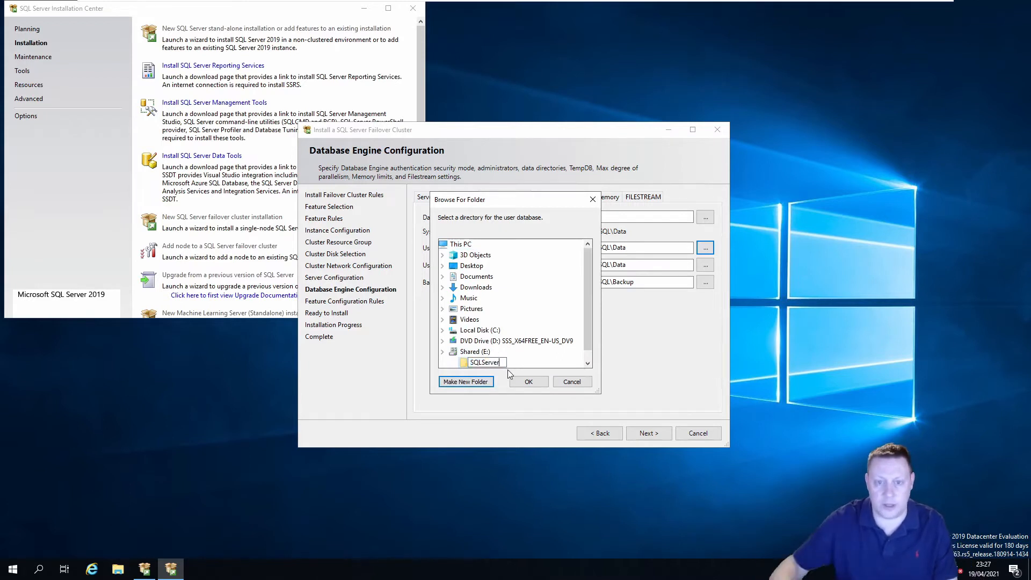
click(465, 381)
text(Data)
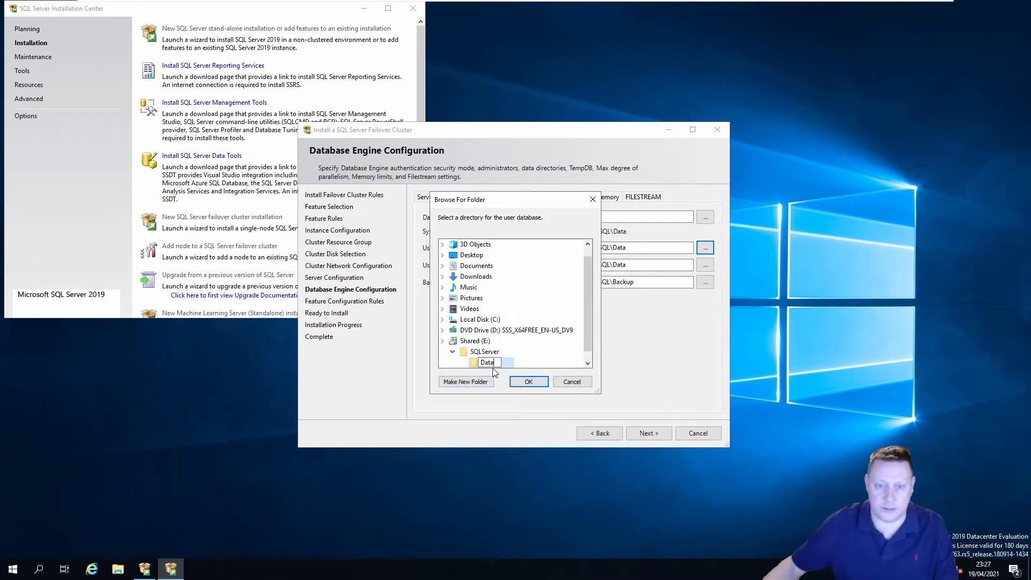
click(490, 382)
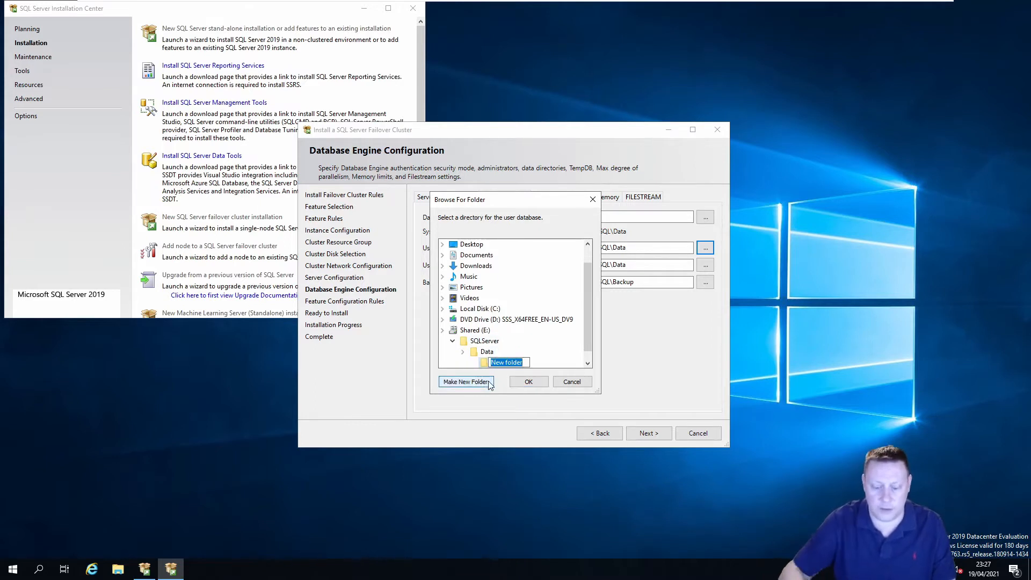
key(Escape)
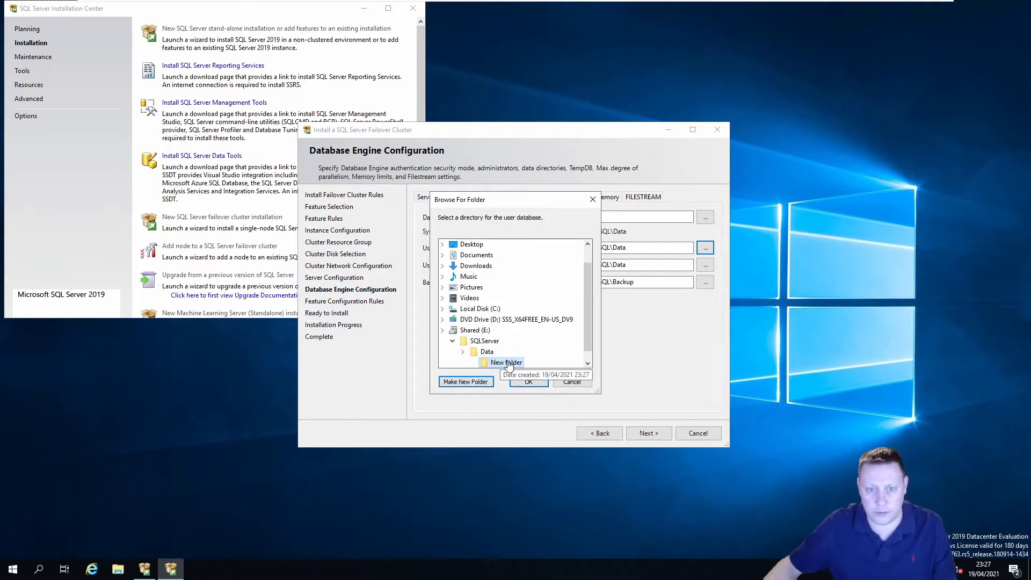
Add Logs, Backups and TempDB subfolders under E:\SQLServer
drag(508, 365, 485, 331)
click(489, 352)
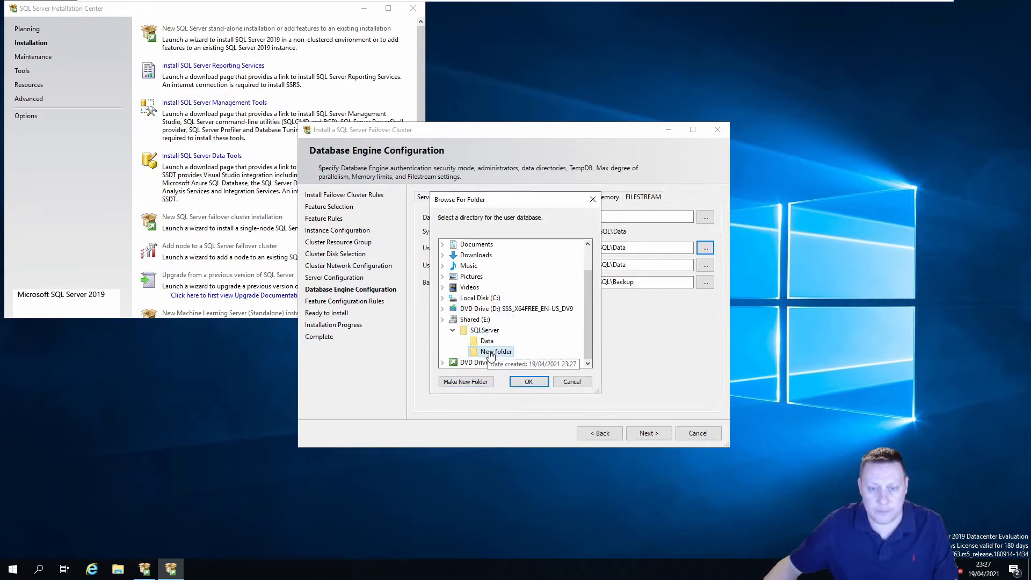
right_click(497, 353)
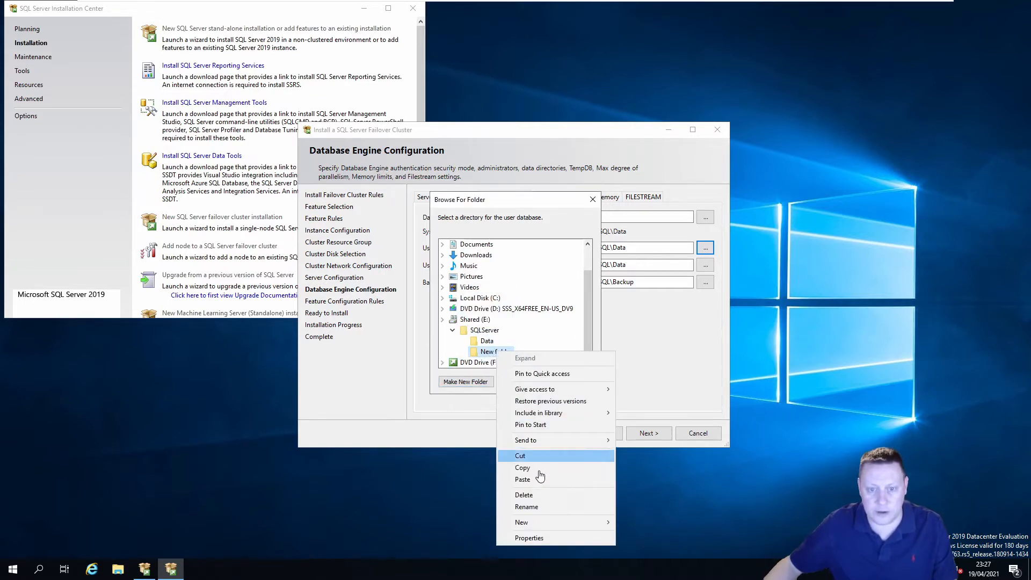
click(539, 507)
text(Logs)
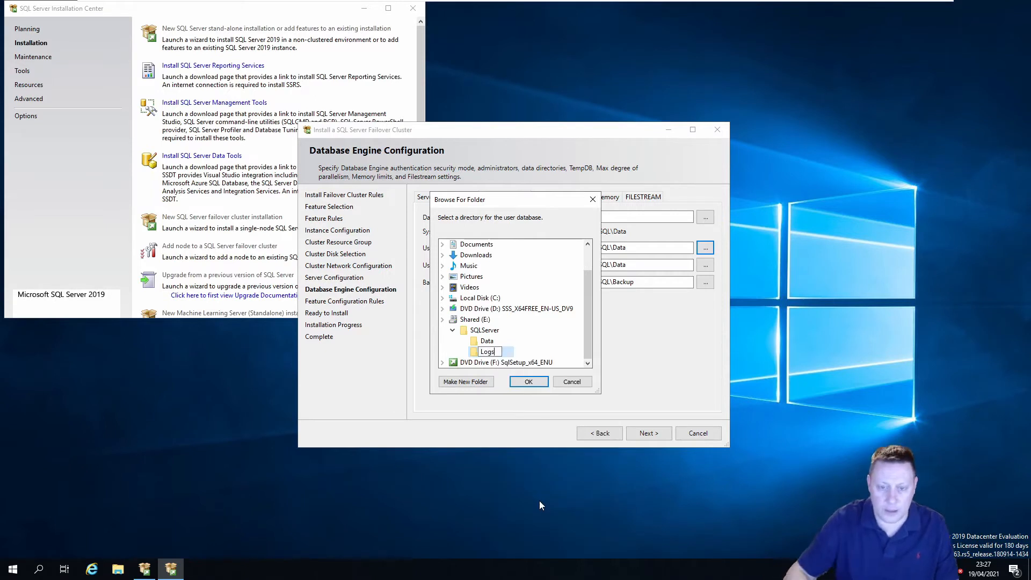
click(497, 330)
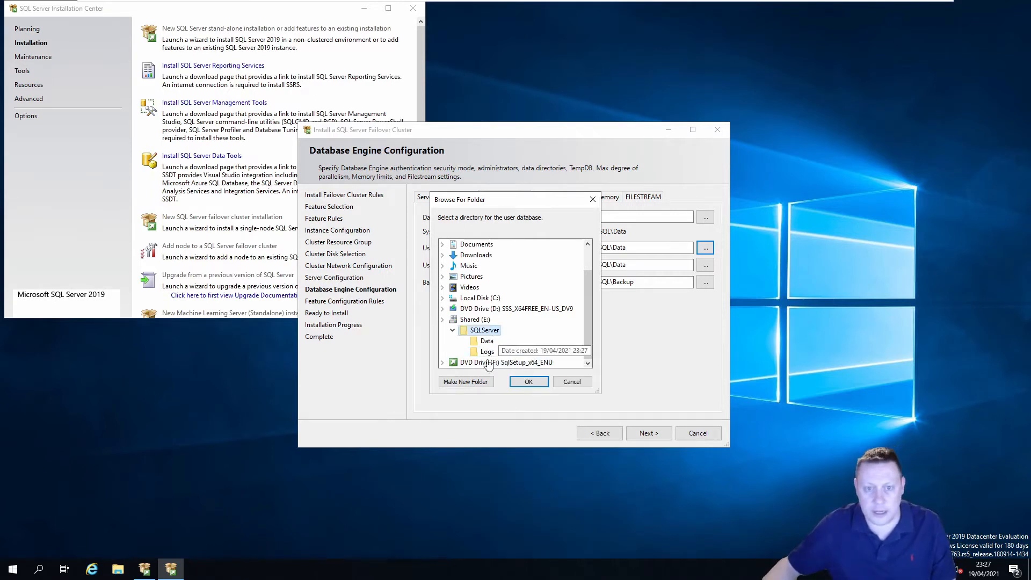
click(479, 382)
text(Backups)
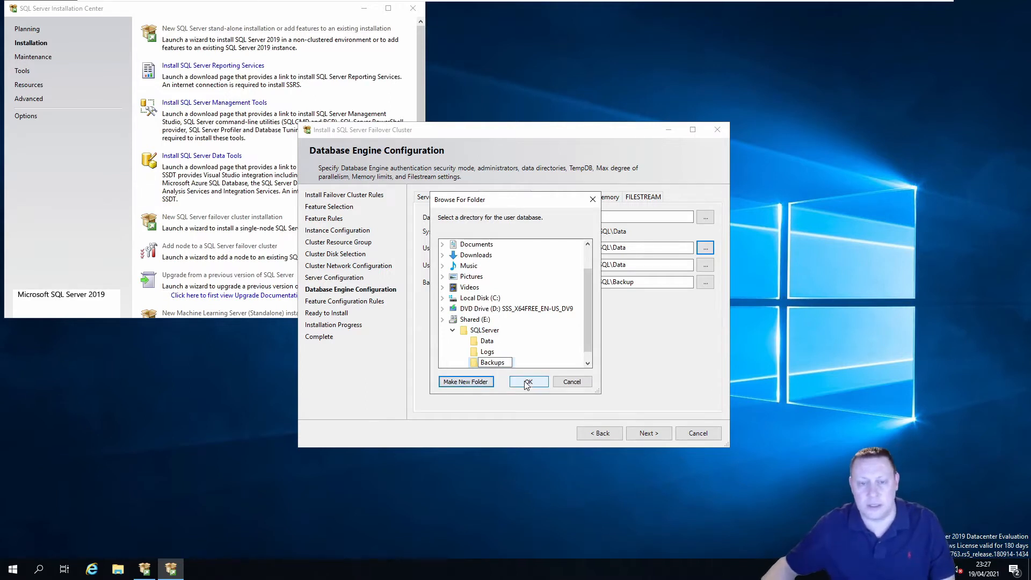
click(492, 331)
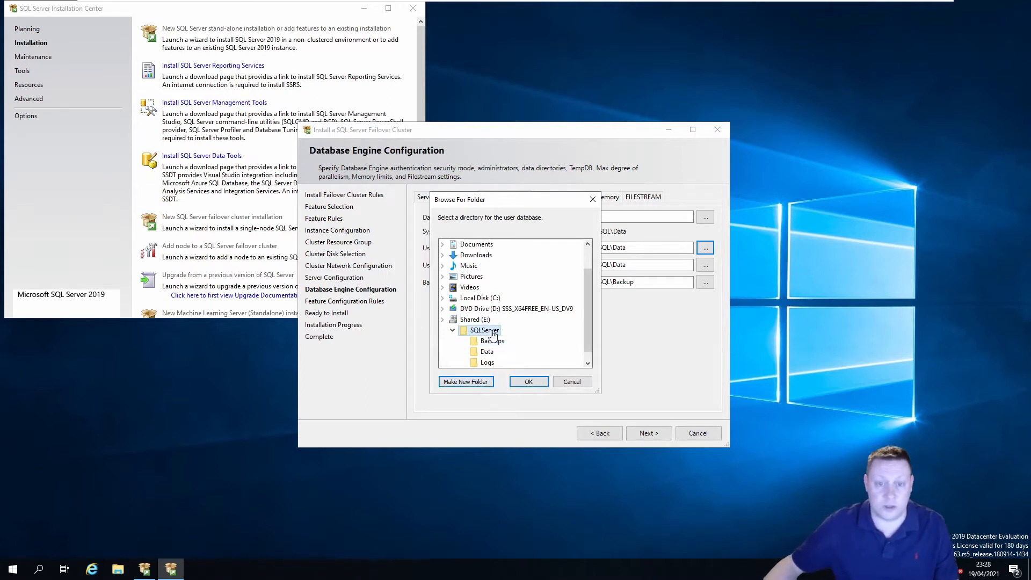
click(485, 382)
text(Temp)
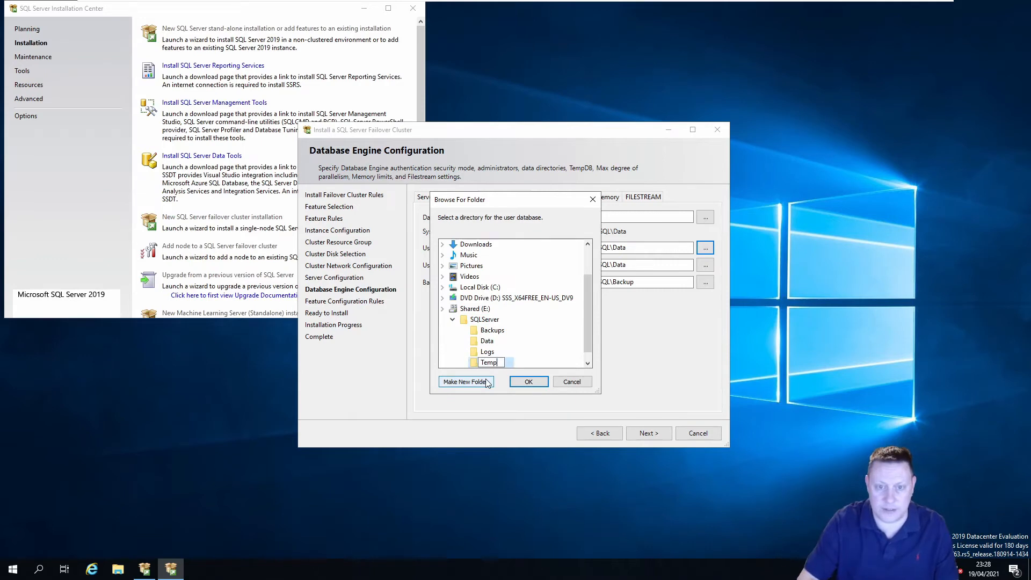
text(DB)
click(544, 365)
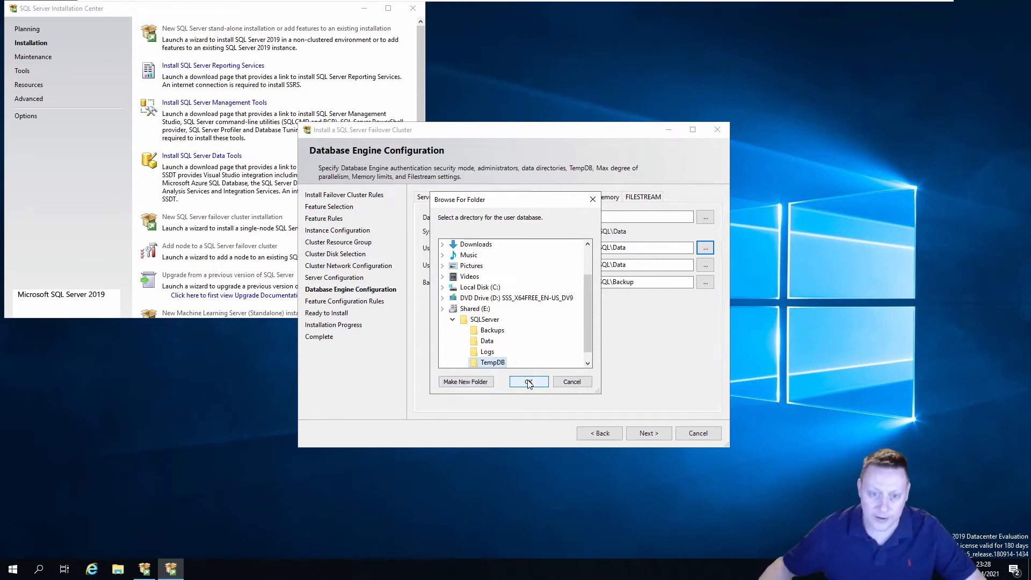
Point the user database, log and backup directories to E:\SQLServer\Data, \Logs and \Backups
click(488, 340)
click(531, 380)
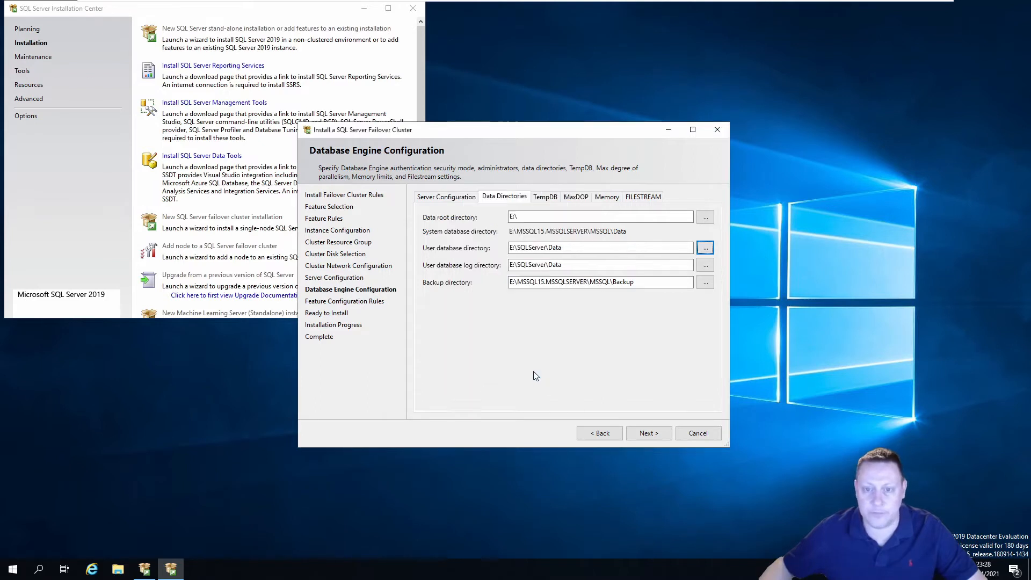
click(705, 265)
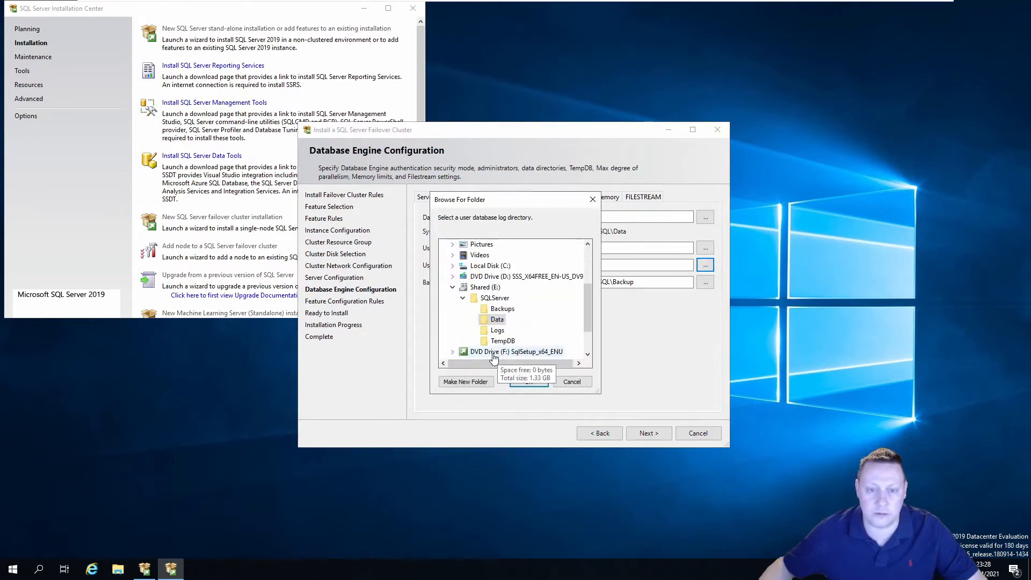
click(497, 330)
click(528, 381)
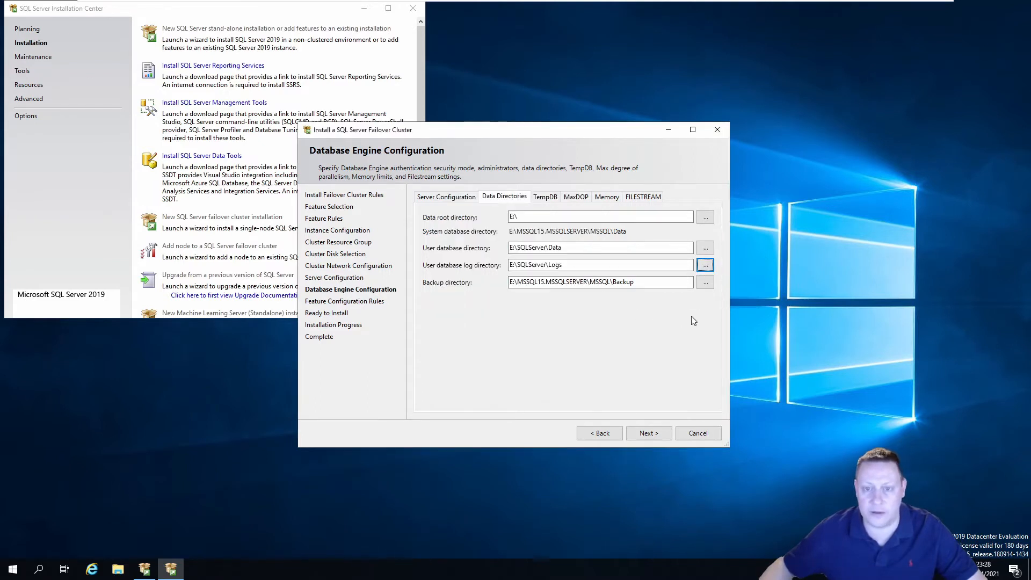
click(705, 282)
double_click(474, 351)
double_click(484, 362)
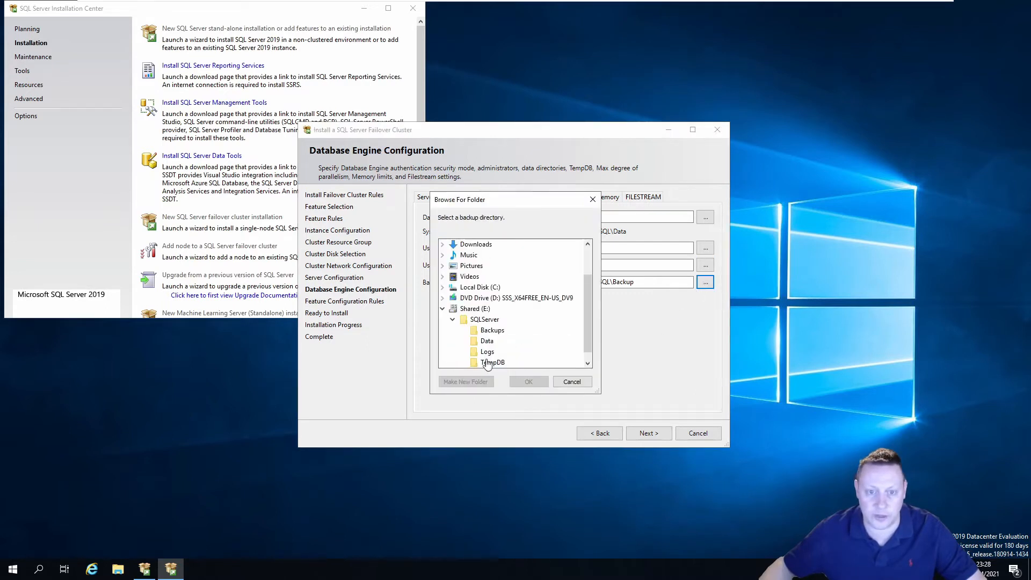
click(491, 330)
click(527, 382)
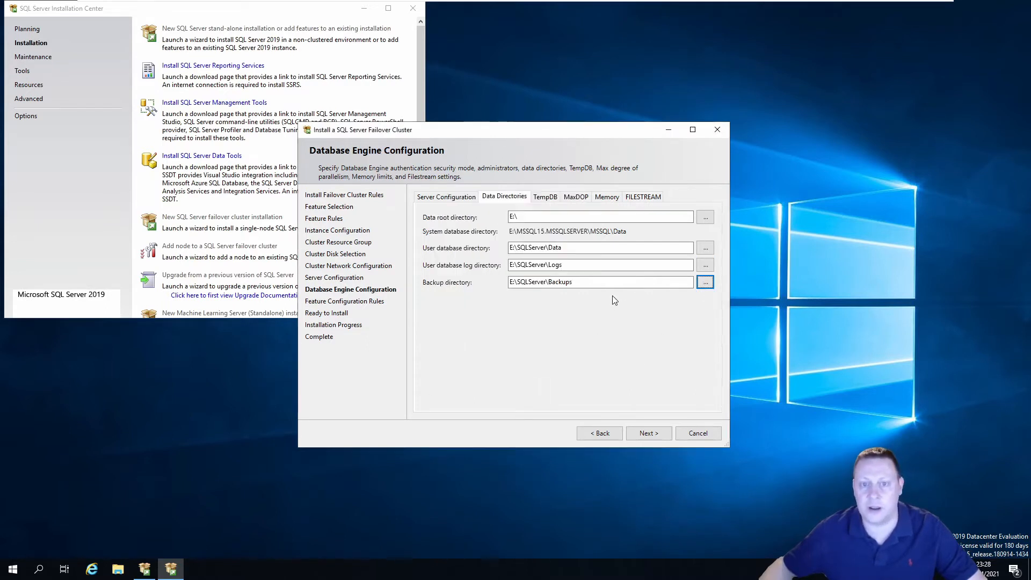
Replace the old TempDB data directory with E:\SQLServer\TempDB on the Shared (E:) drive
click(546, 197)
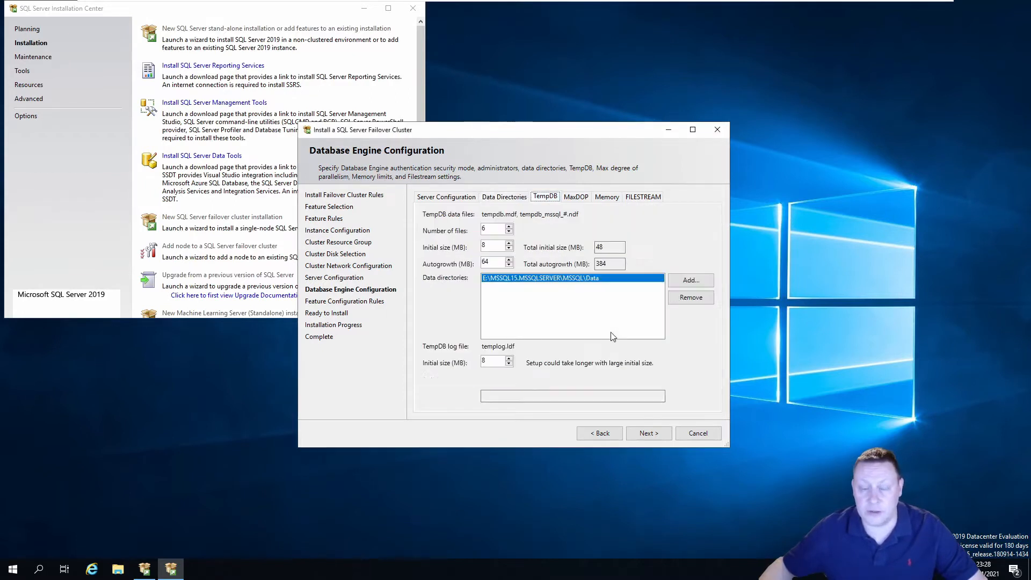
click(690, 297)
click(690, 279)
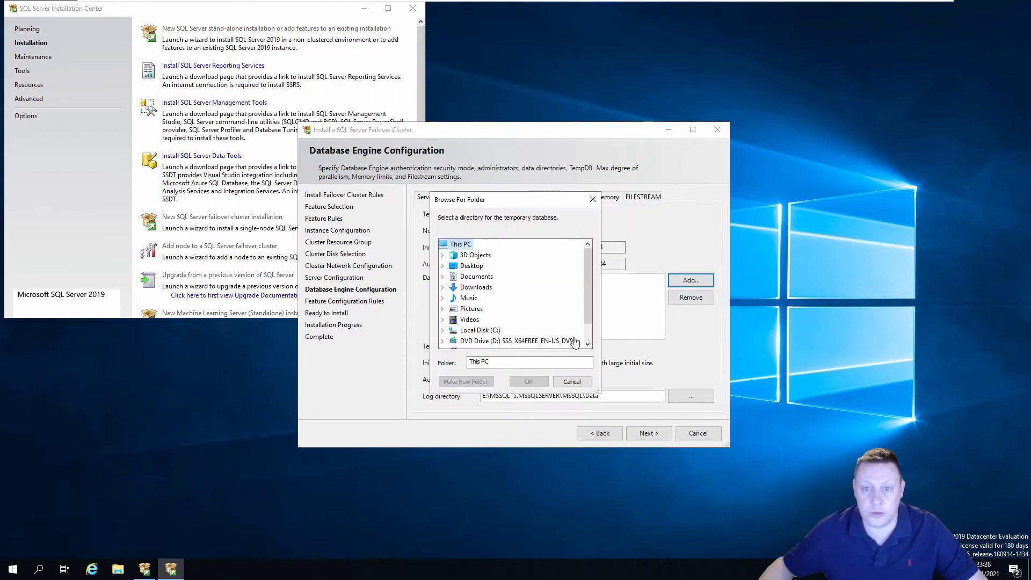
click(442, 330)
click(453, 340)
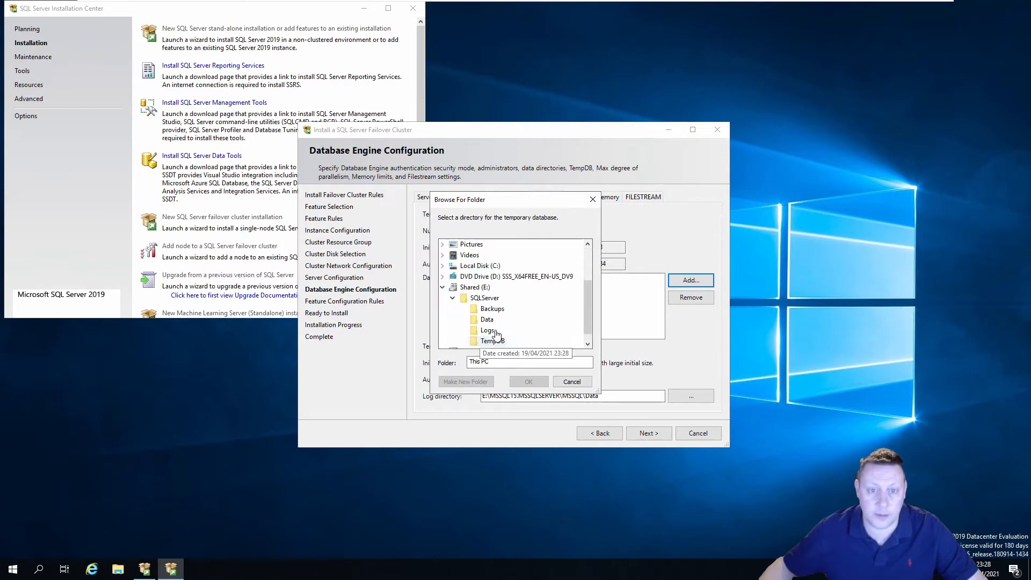
click(492, 340)
click(527, 381)
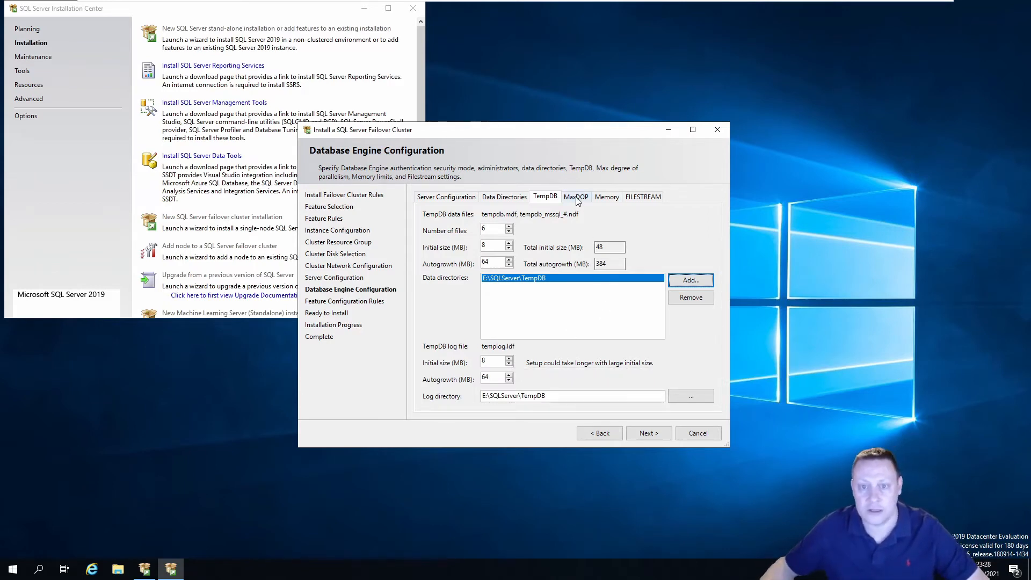
Accept the recommended Database Engine memory limits (max 3892 MB) and continue to Ready to Install
click(604, 197)
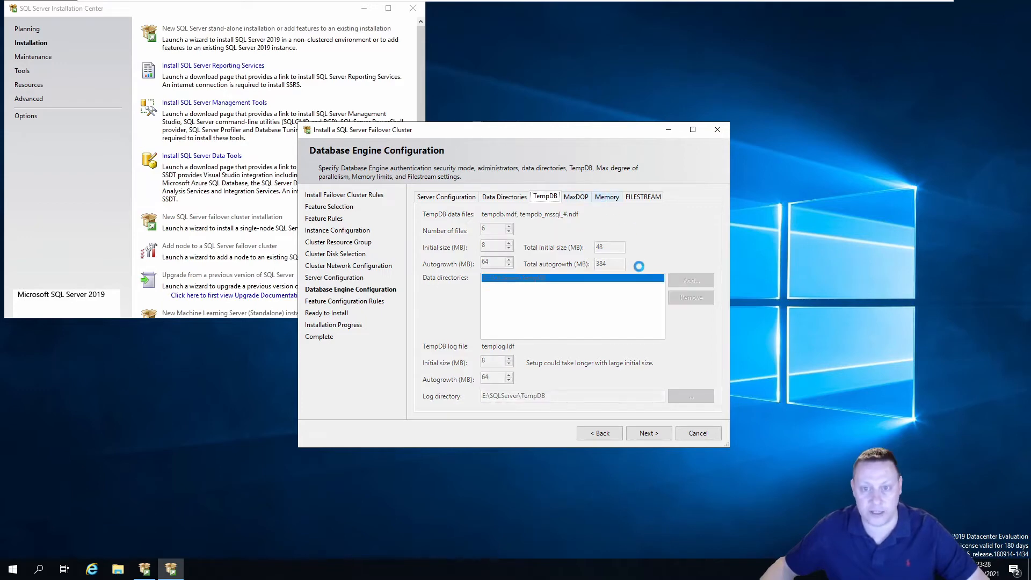
click(511, 270)
double_click(597, 306)
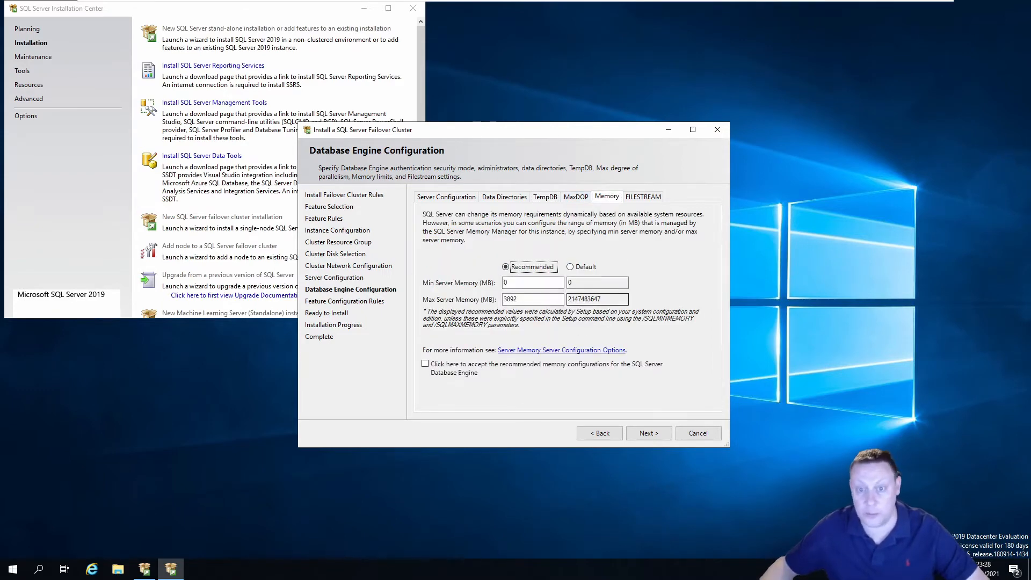
key(End)
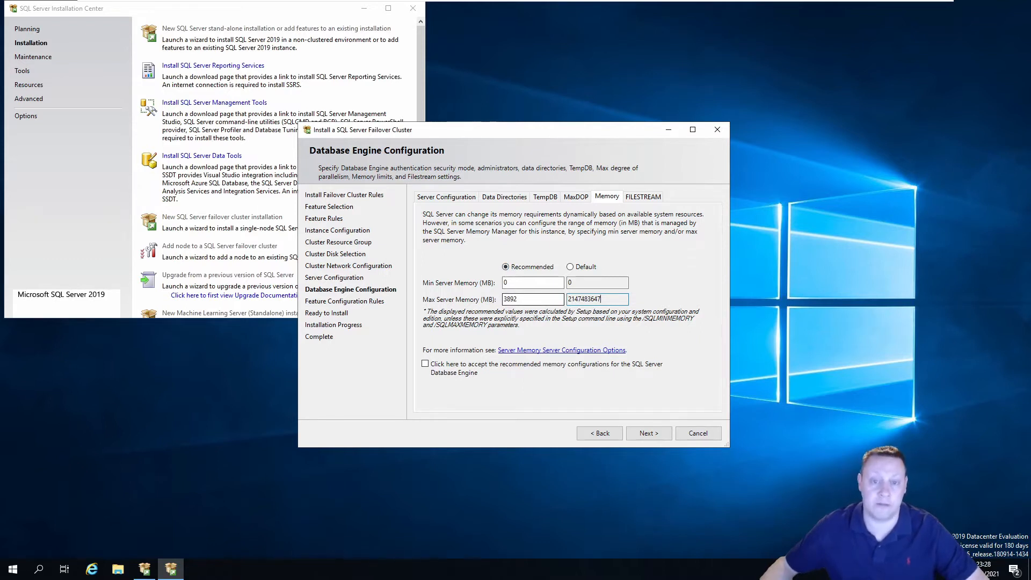
click(425, 364)
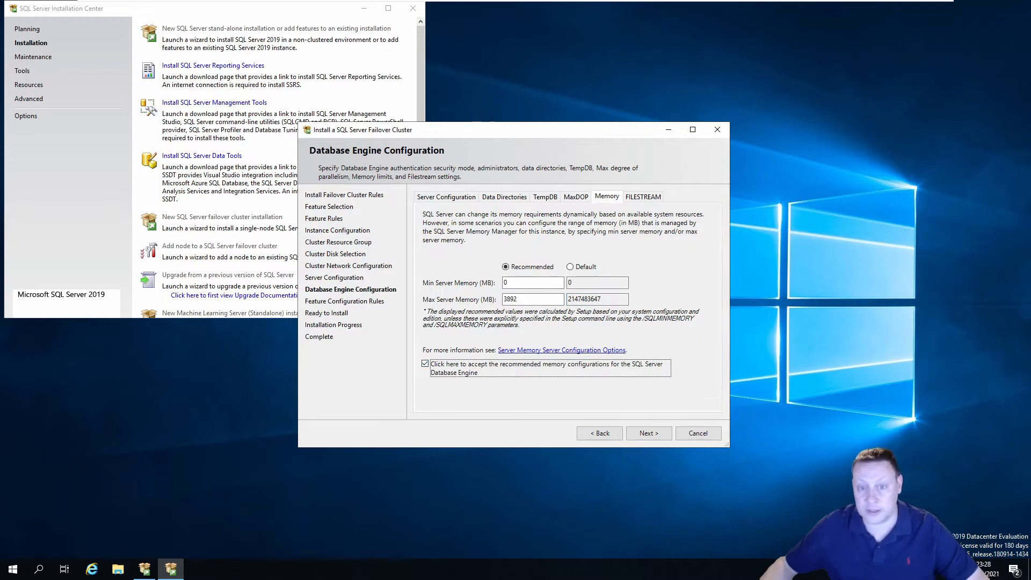
click(649, 432)
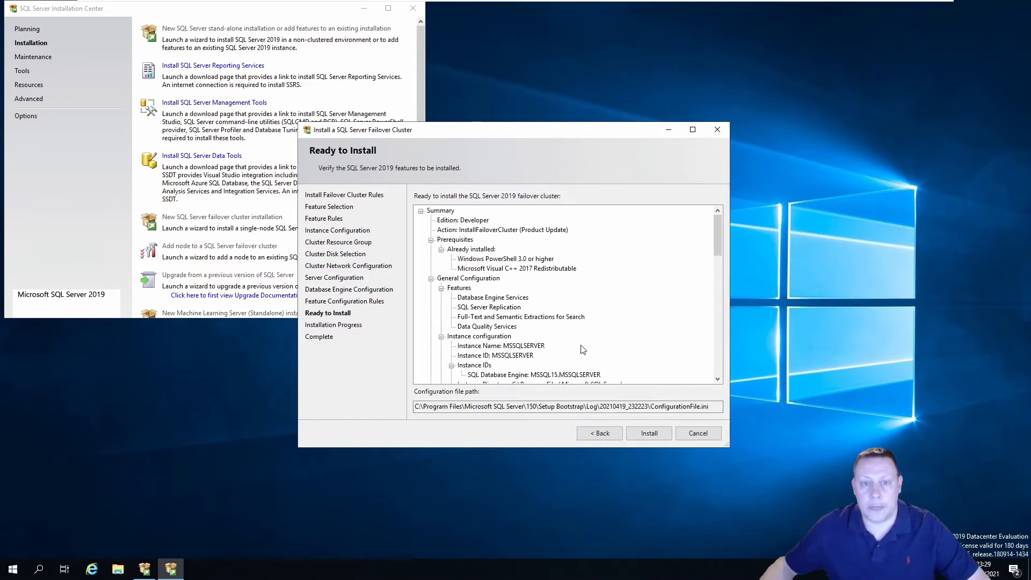
Start the SQL Server 2019 failover cluster installation on Node2019A2
click(648, 433)
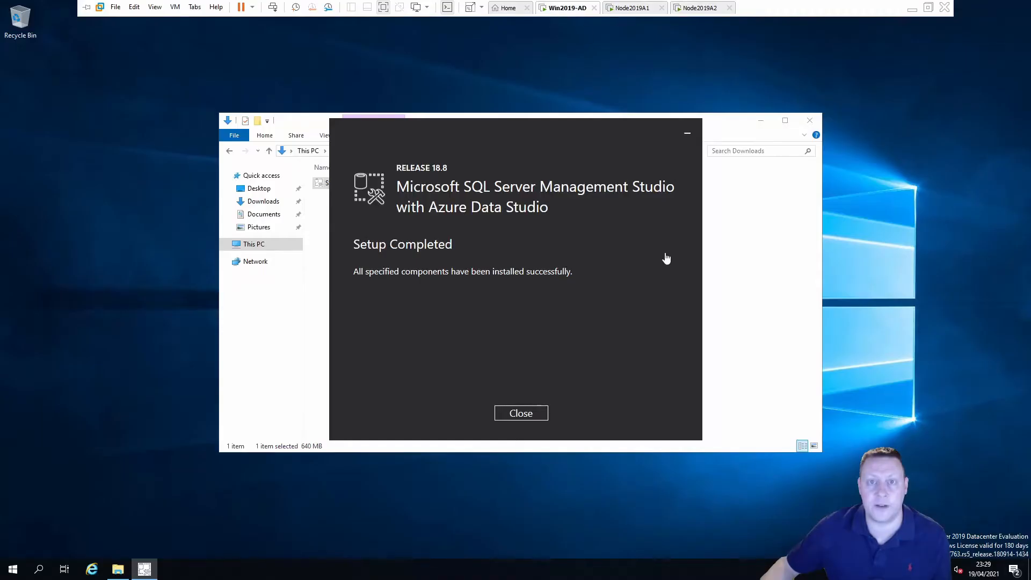
Close the finished SSMS installer and Downloads window, then launch SQL Server Management Studio 18
click(522, 415)
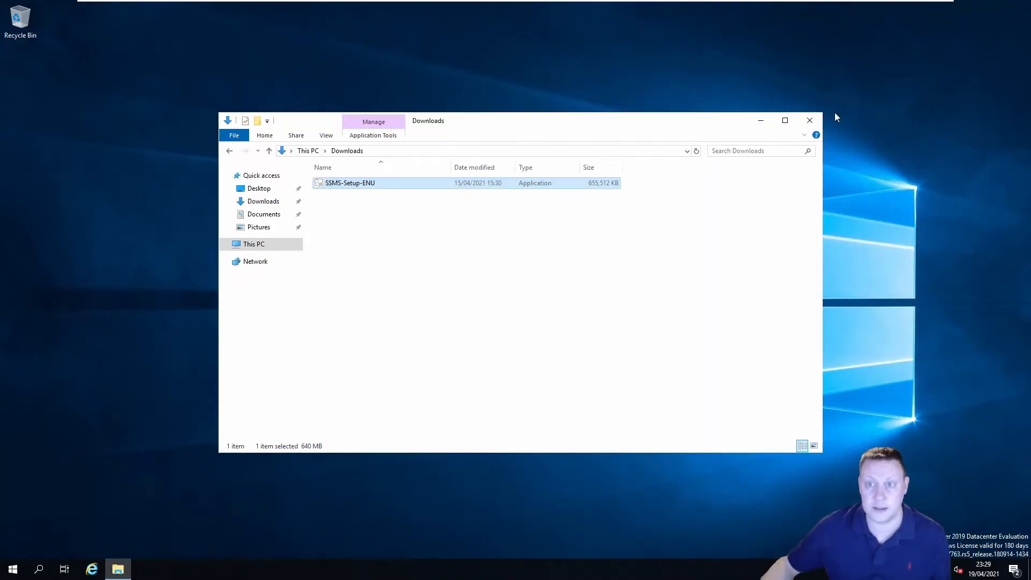
click(809, 121)
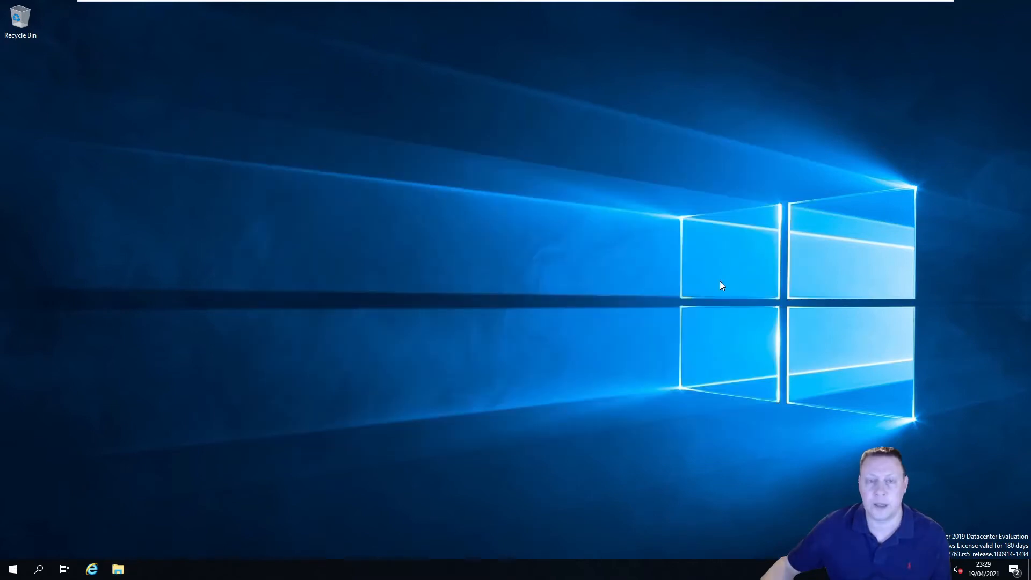
click(14, 571)
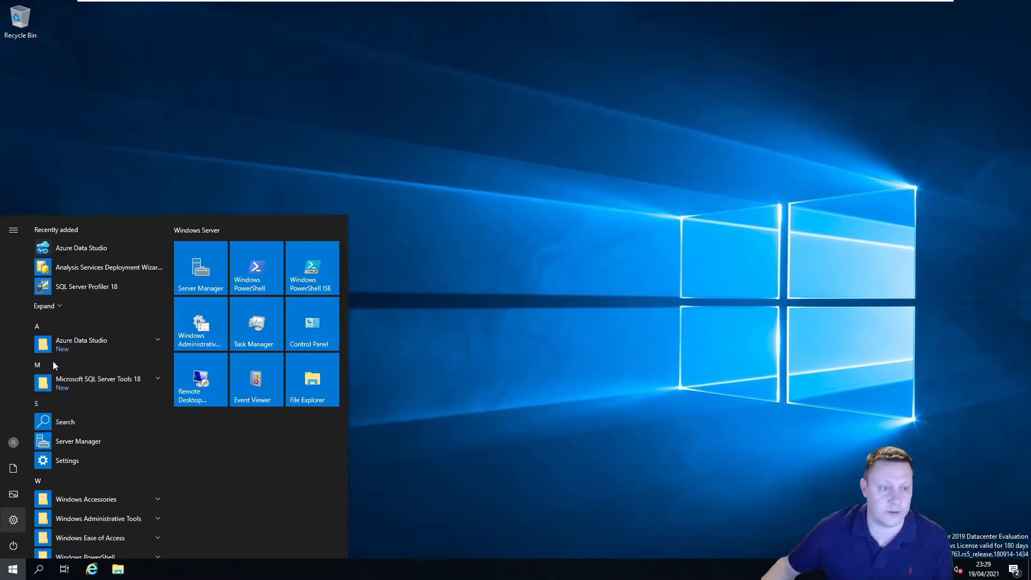
click(157, 379)
click(125, 435)
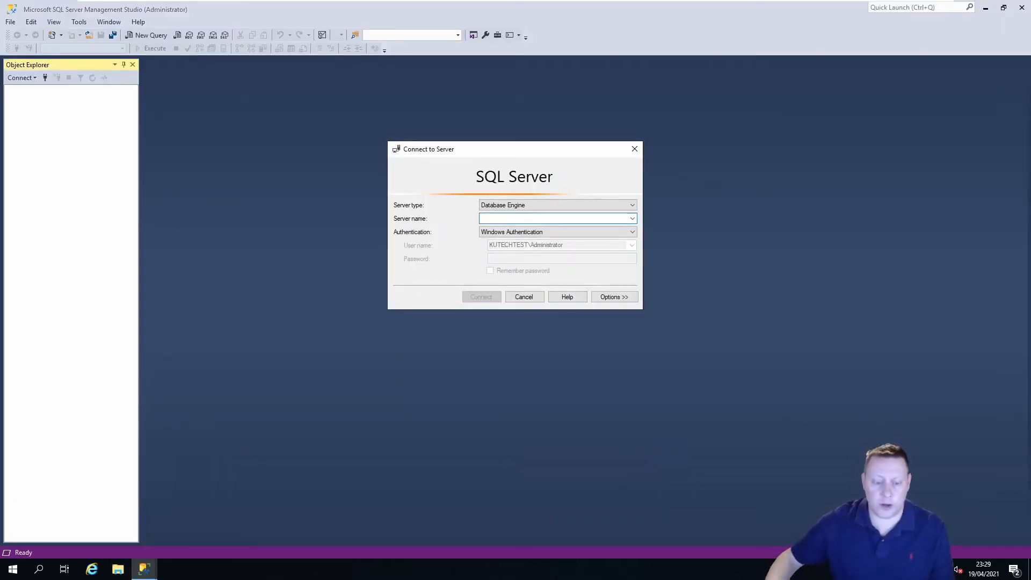
Enter SQLCluster2019A as the server name, then switch to the Node2019A1 virtual machine
text(SQLCluster2019A)
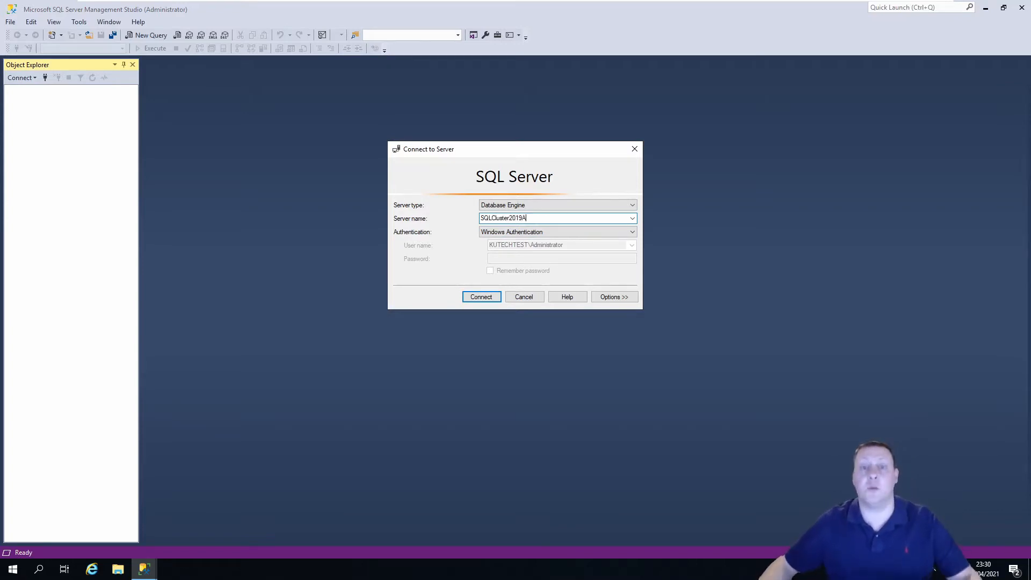
mouse_move(589, 20)
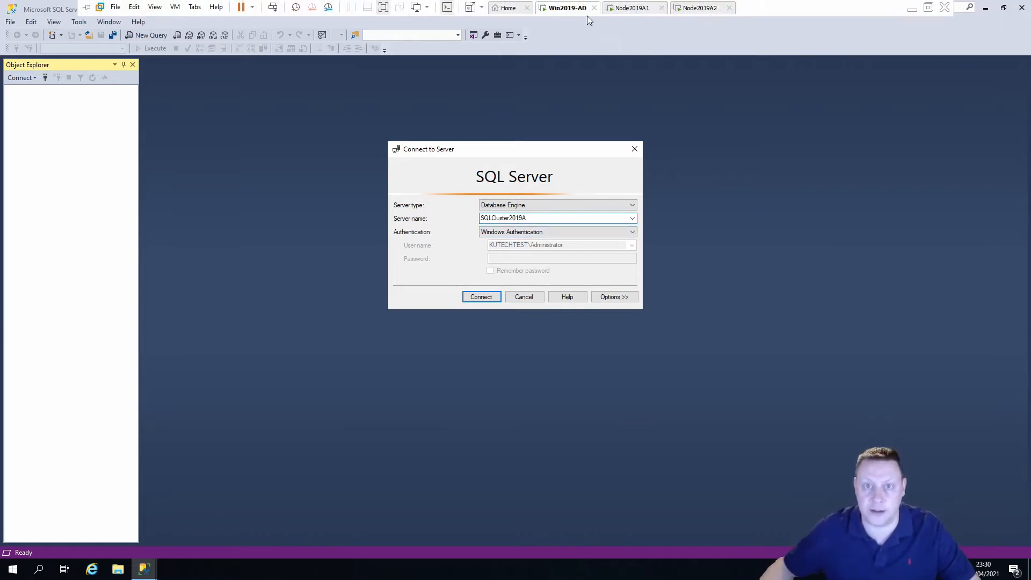
click(631, 10)
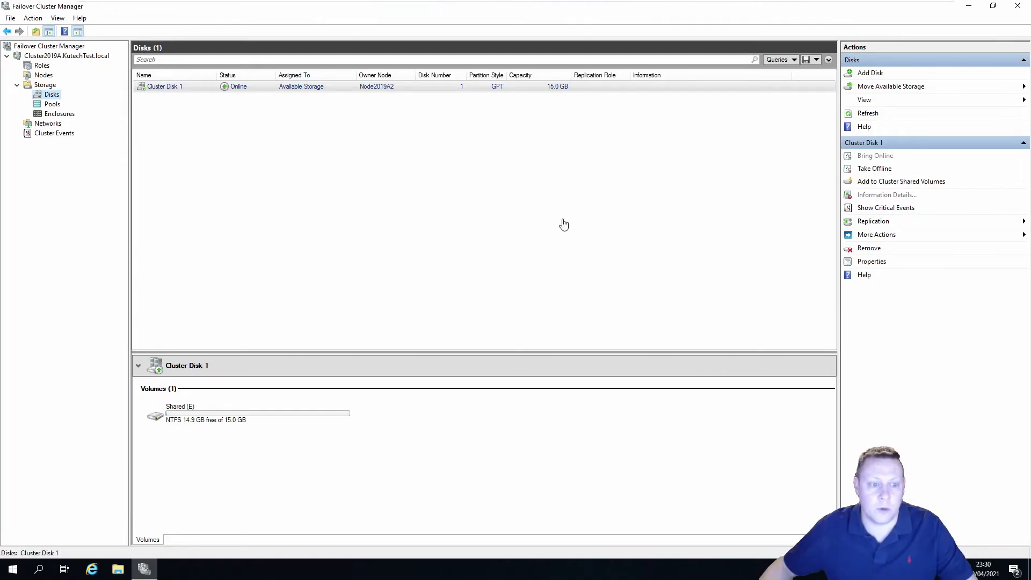
Switch back to the setup node to see the successfully completed failover cluster installation
click(698, 9)
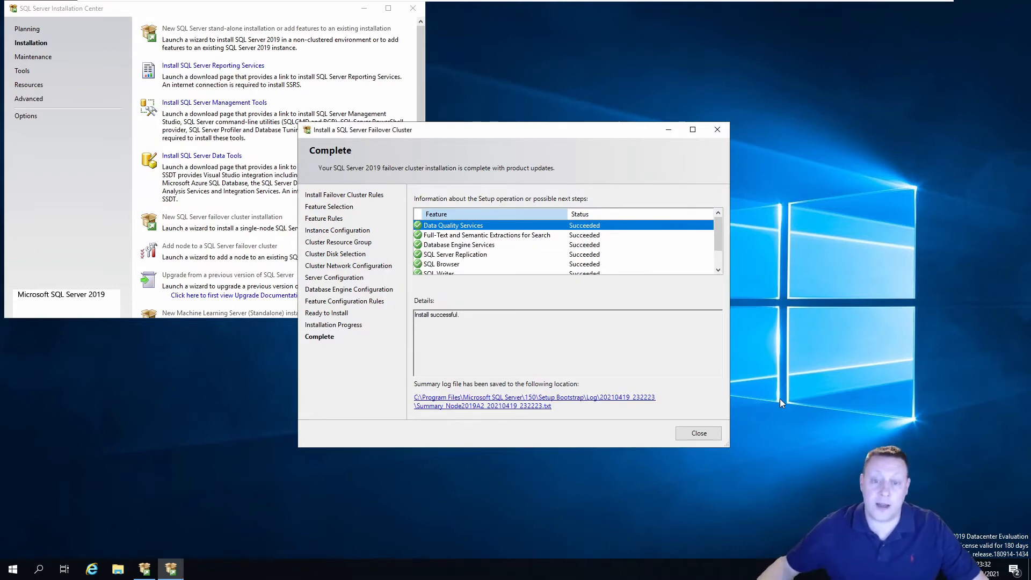
Close the completed cluster setup wizard and Installation Center, then switch to Node2019A1
click(698, 433)
click(413, 8)
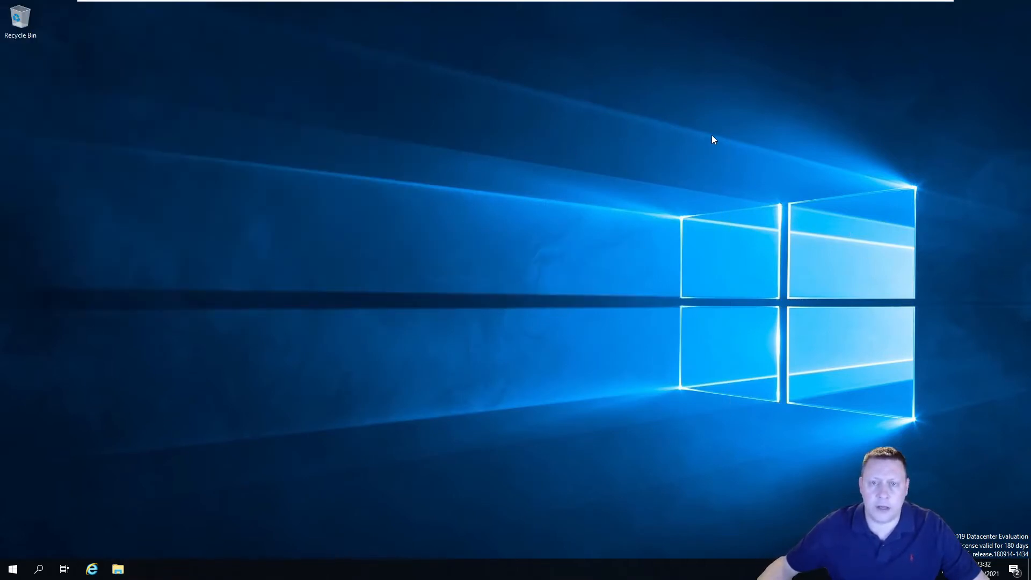
click(639, 7)
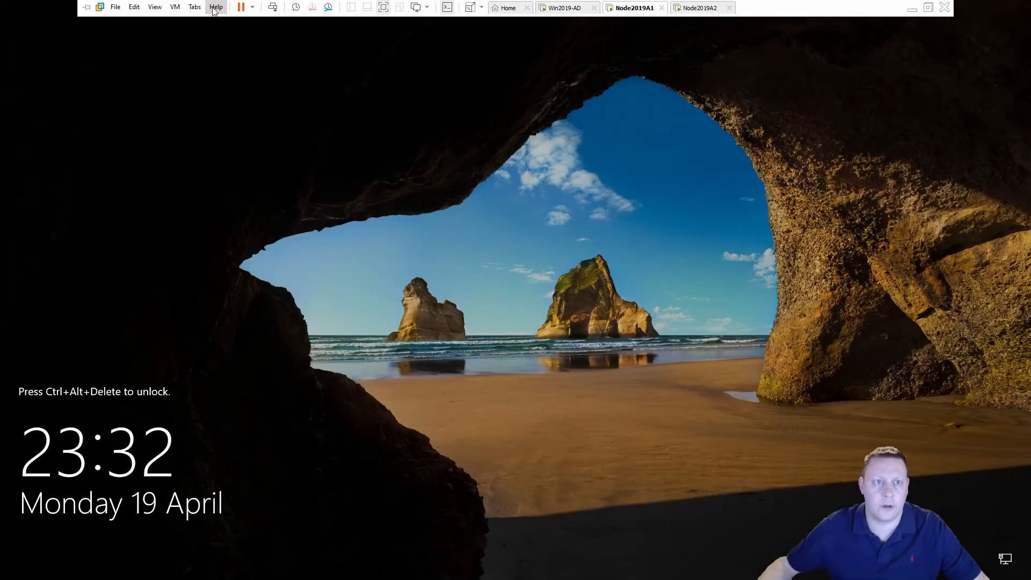
Sign in to Node2019A1 via Send Ctrl+Alt+Del and the account password
click(175, 6)
click(243, 72)
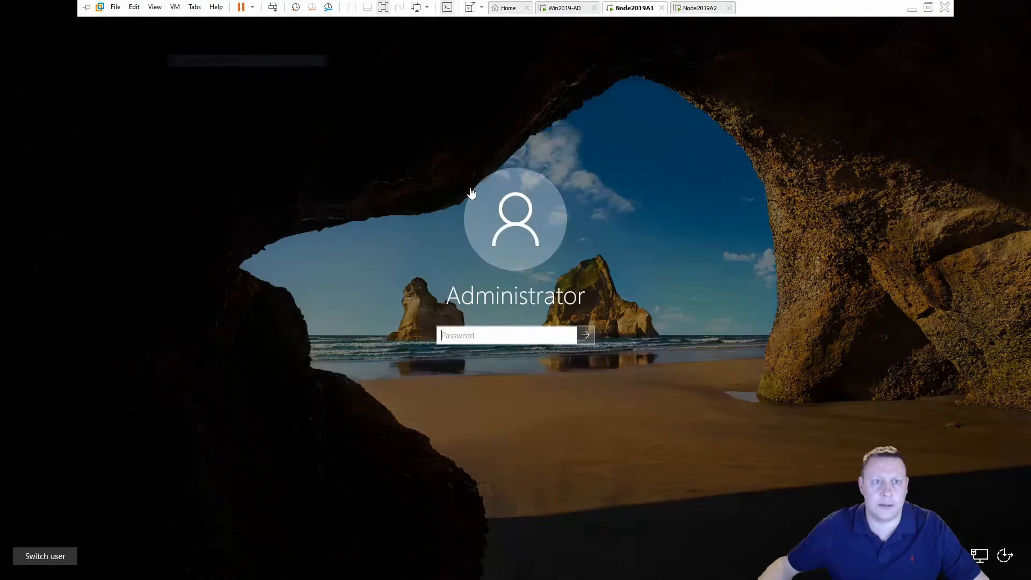
click(510, 339)
text(••••••••••)
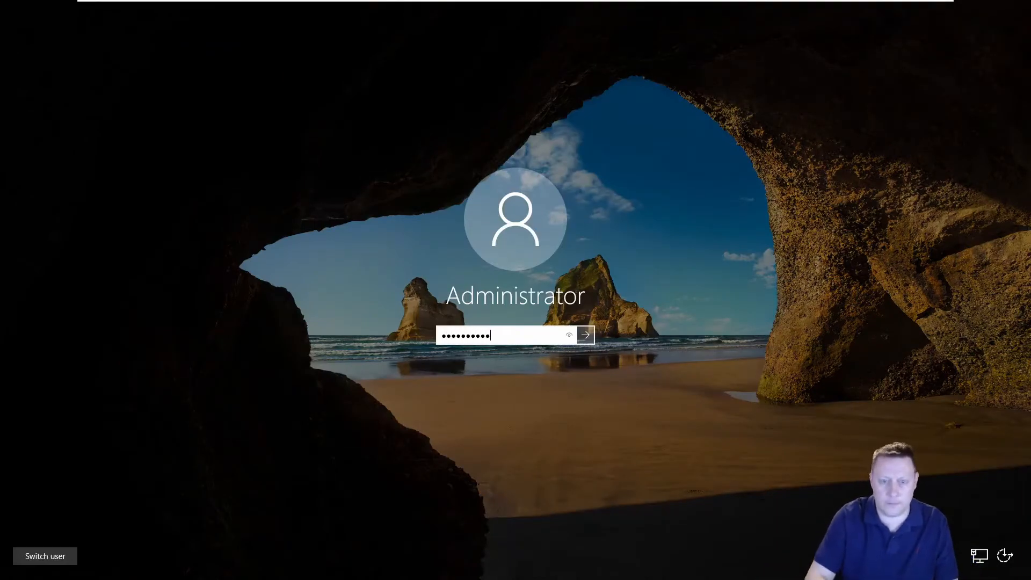
key(Return)
click(118, 569)
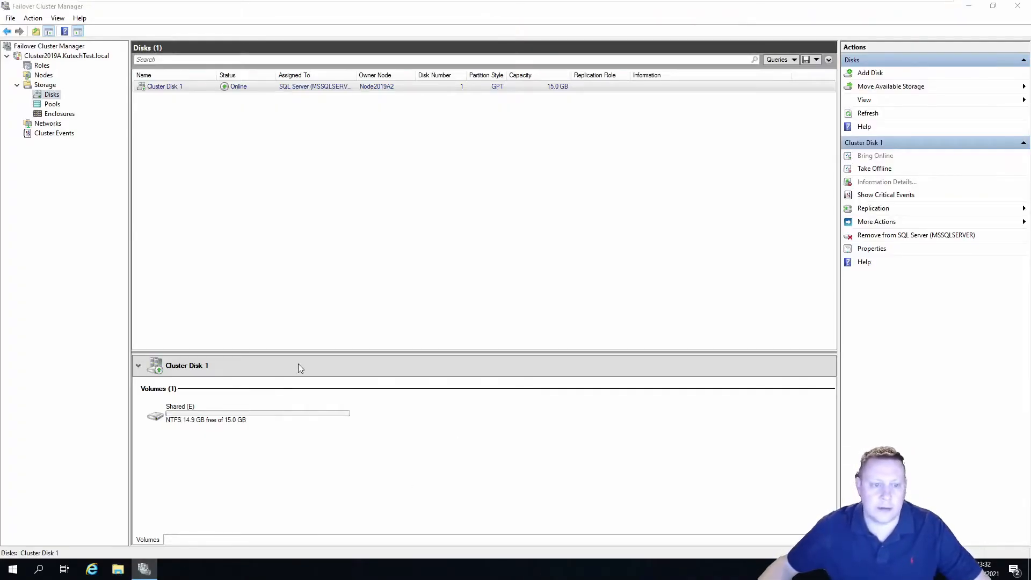
Paste the SQLServer2019-x64-ENU-Dev image (1.33 GB) into the Downloads folder
double_click(462, 199)
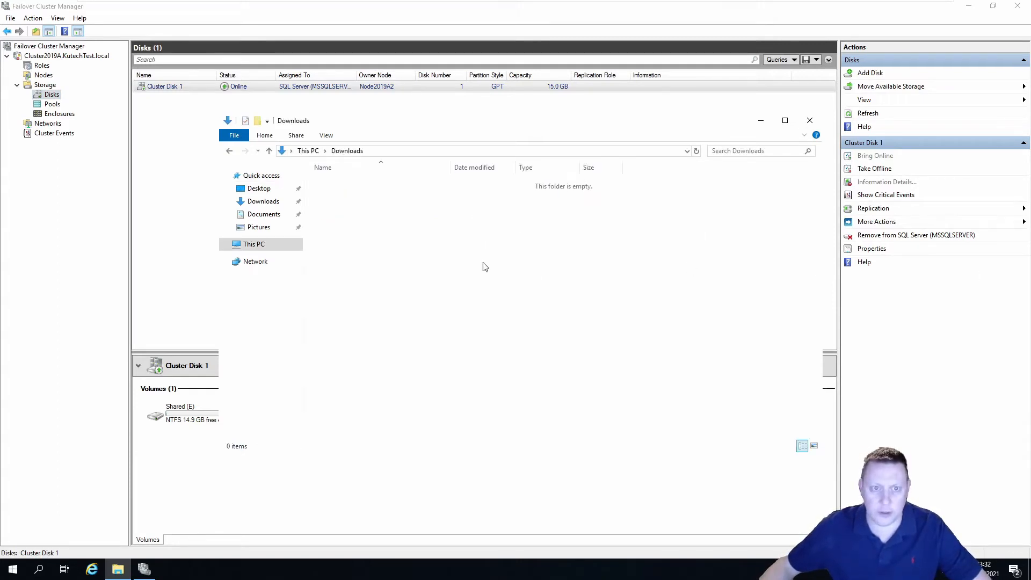
right_click(434, 251)
click(510, 323)
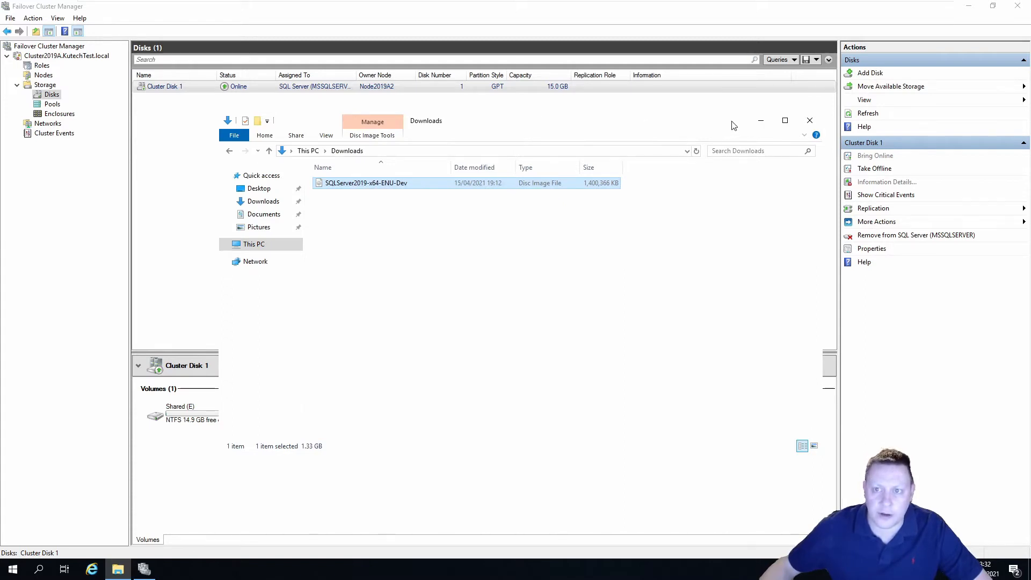
Mount the SQLServer2019-x64-ENU-Dev image as a DVD drive
drag(733, 125, 706, 131)
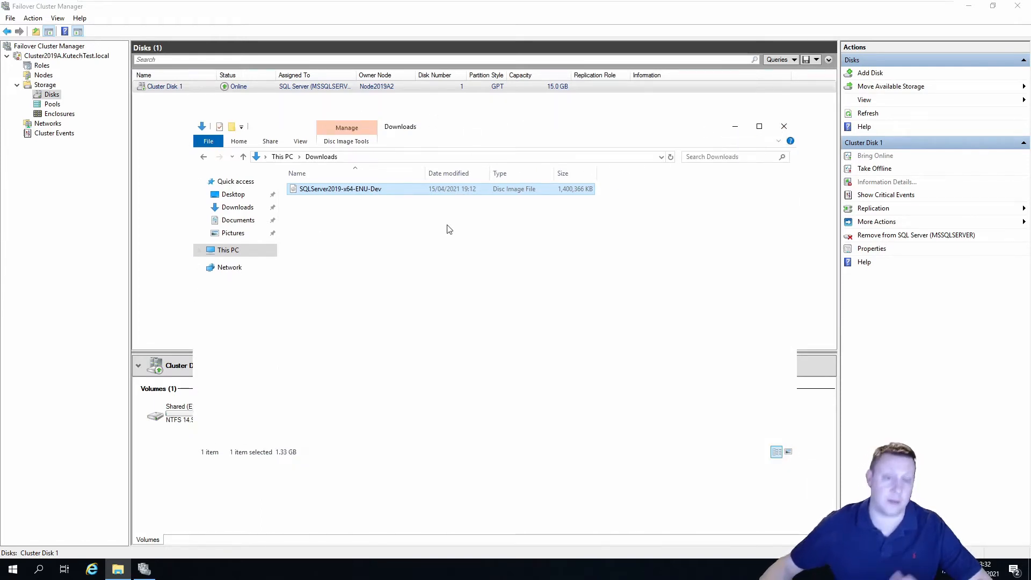
right_click(368, 189)
click(390, 196)
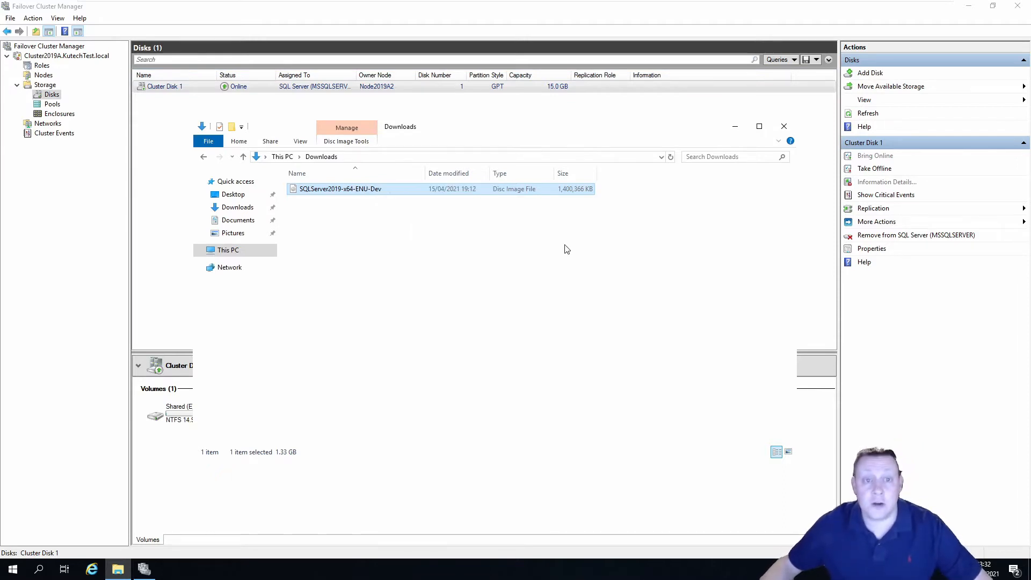
Run setup.exe from the mounted disc and choose Add node to a SQL Server failover cluster
double_click(331, 270)
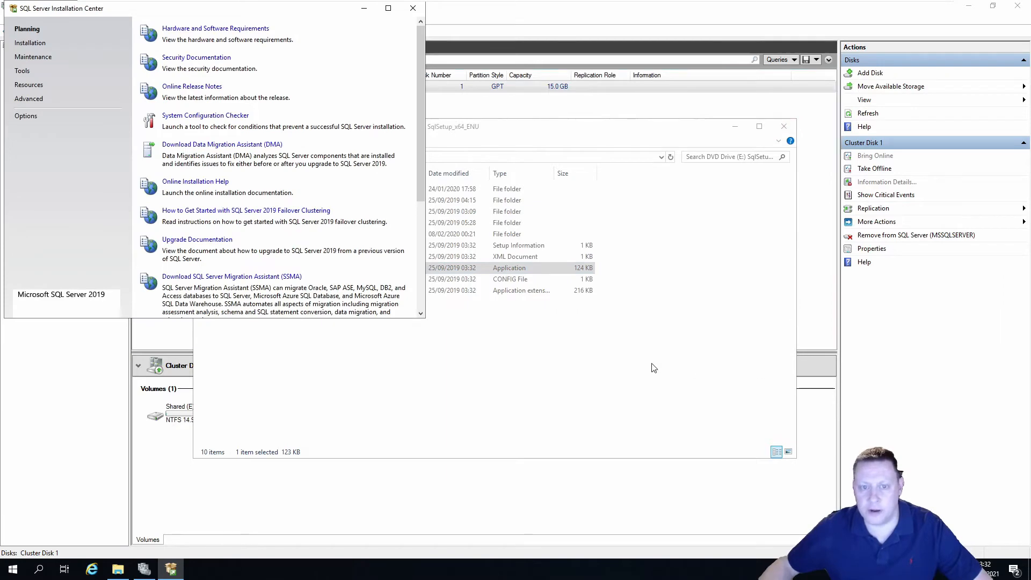
click(30, 43)
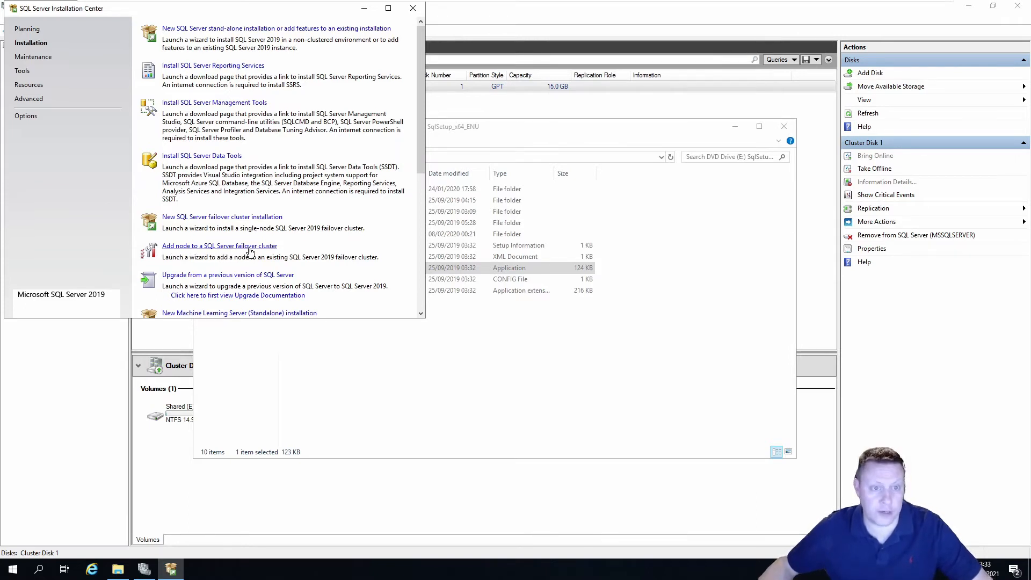
click(213, 248)
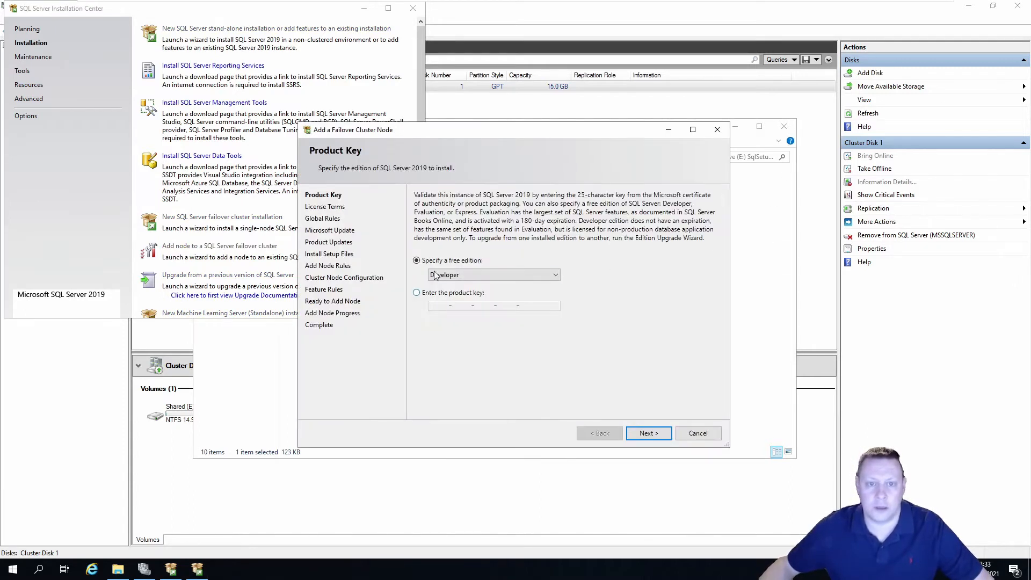
Keep Developer edition, accept the license terms, and install the setup files for the rule checks
click(643, 435)
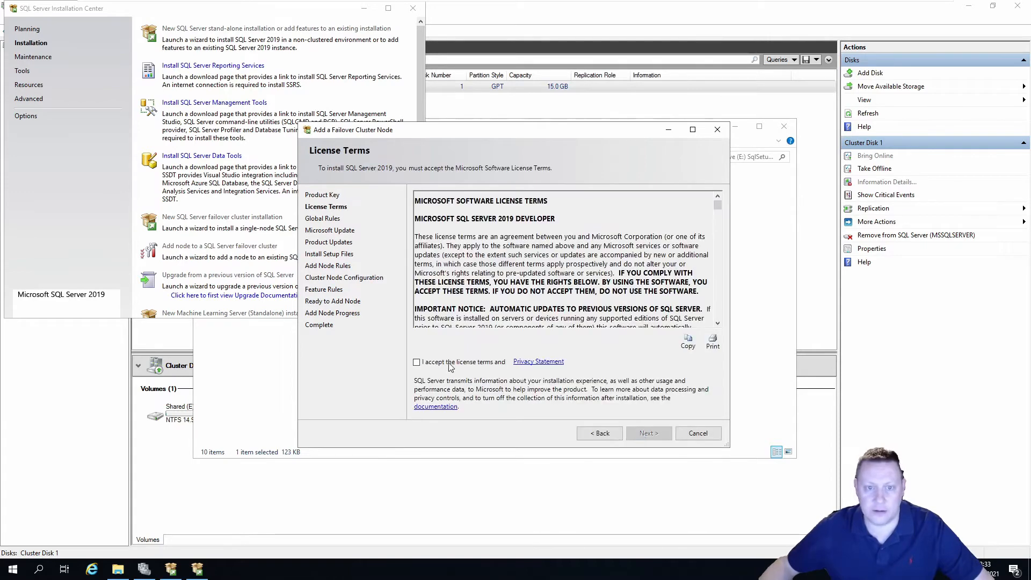
click(450, 363)
click(644, 432)
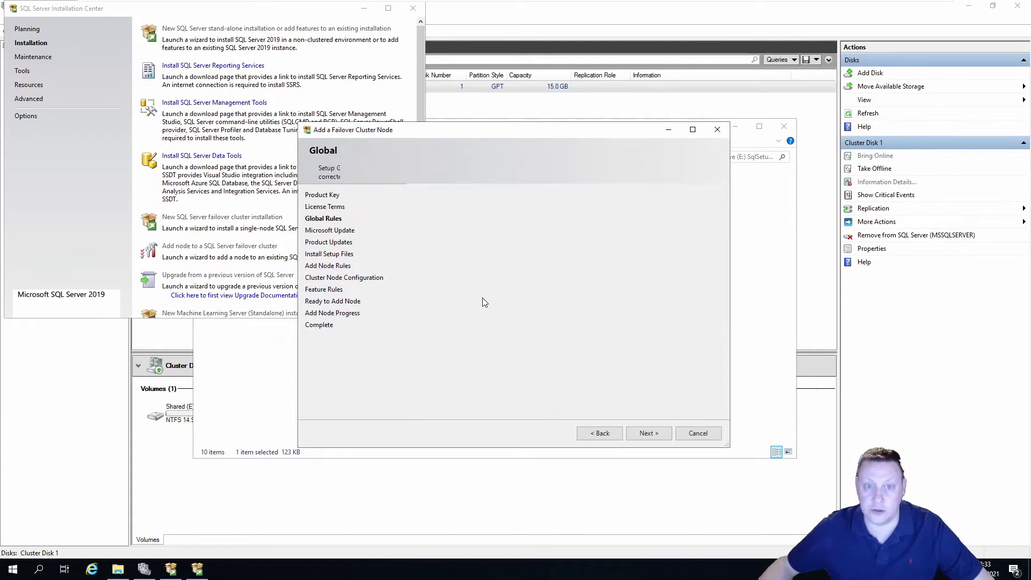
click(648, 433)
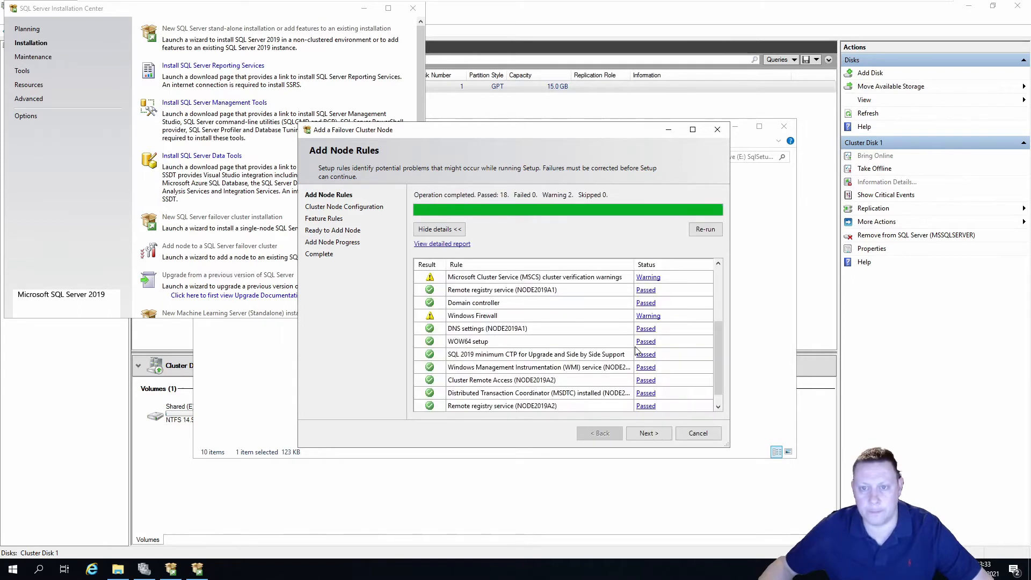
Join instance MSSQLSERVER as node NODE2019A1 under cluster network name SQLCLUSTER2019A
click(648, 433)
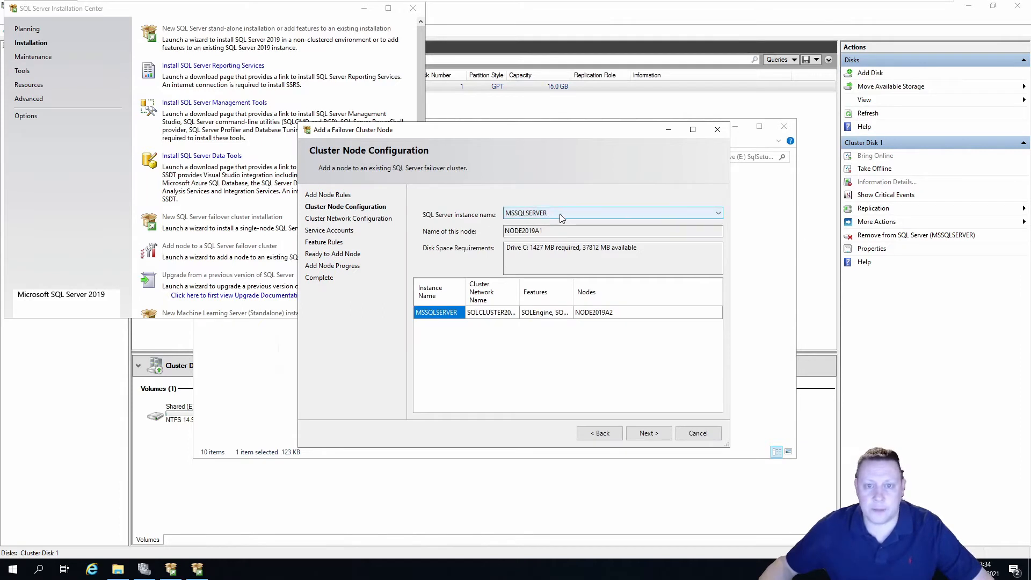
click(583, 213)
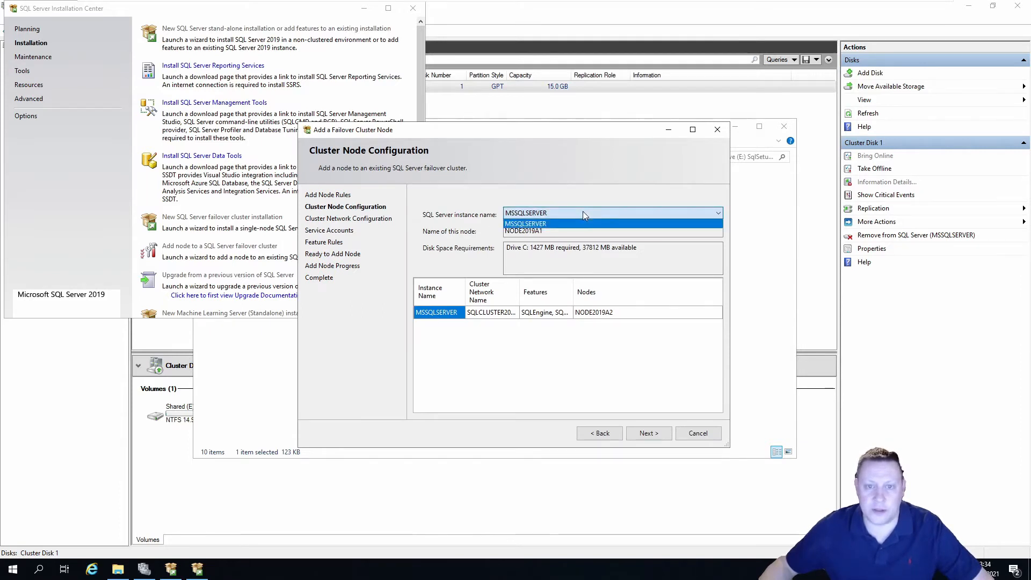
click(584, 213)
key(Tab)
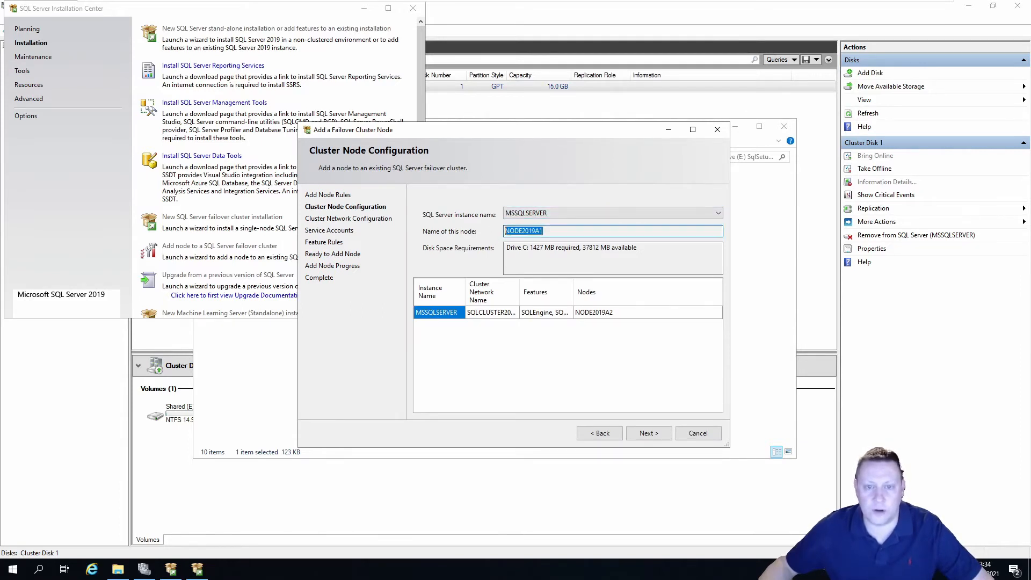
click(544, 230)
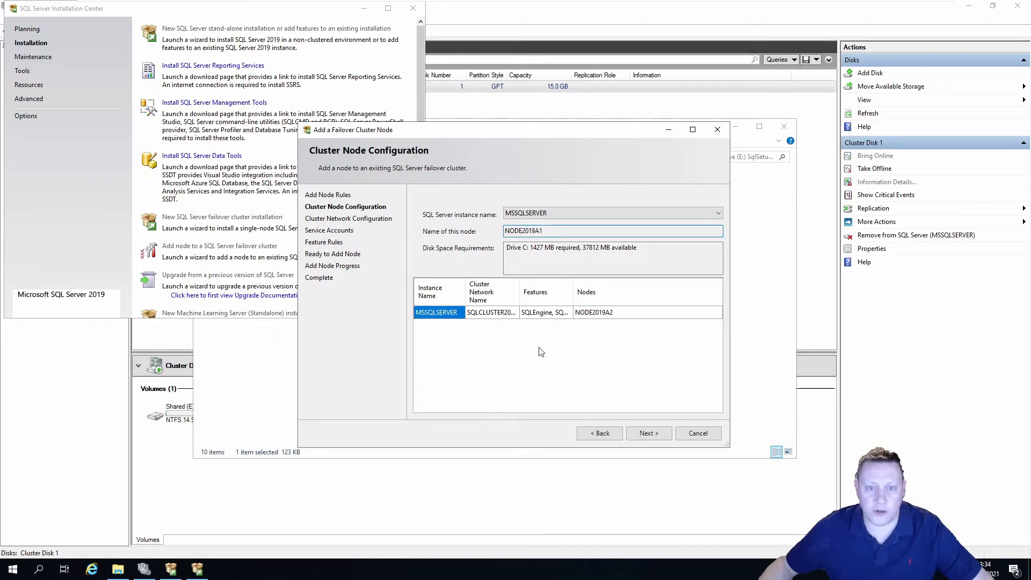
drag(519, 290, 541, 290)
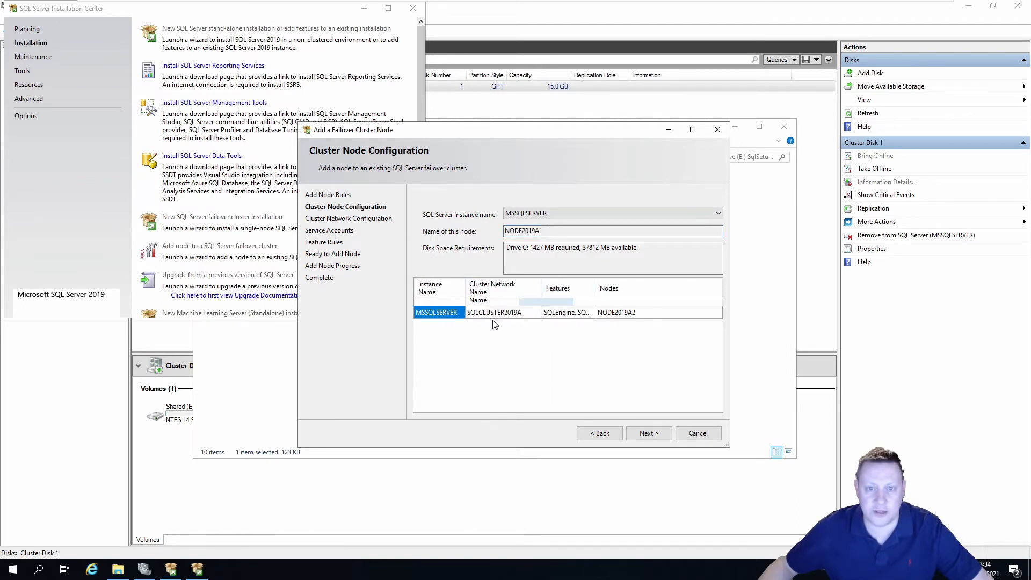
click(524, 318)
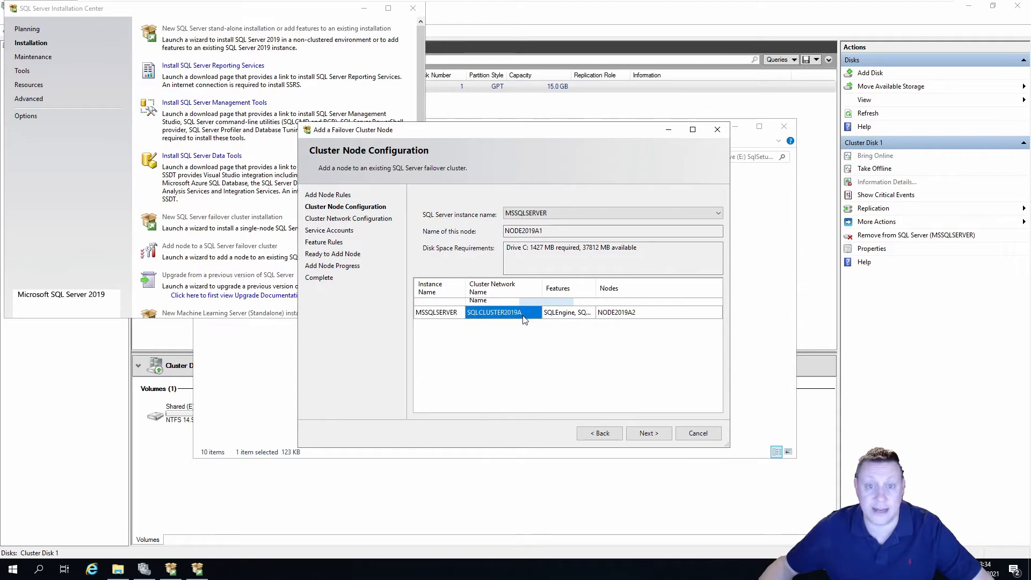
click(648, 432)
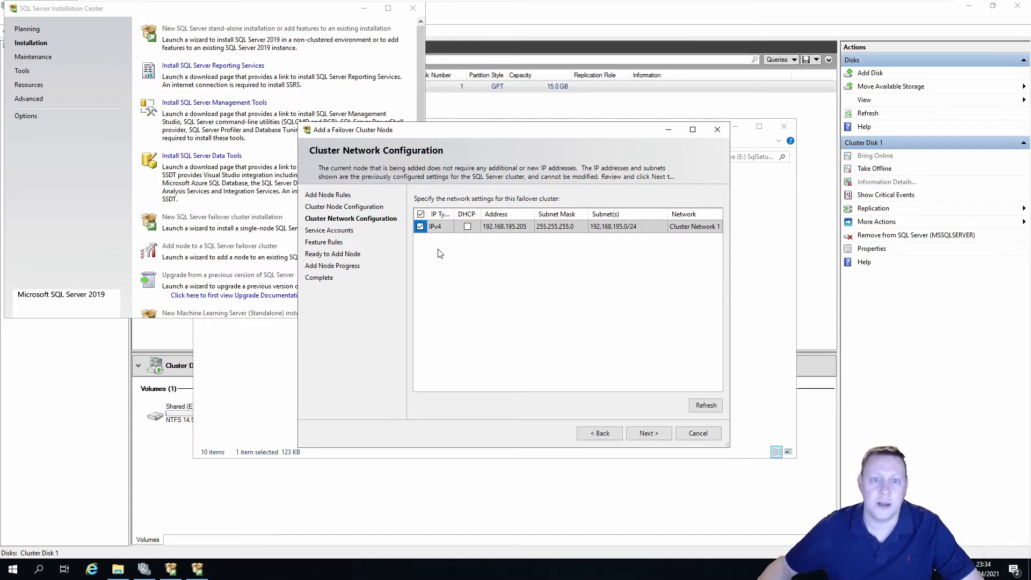
Accept the cluster network settings and enter the service account passwords
click(648, 434)
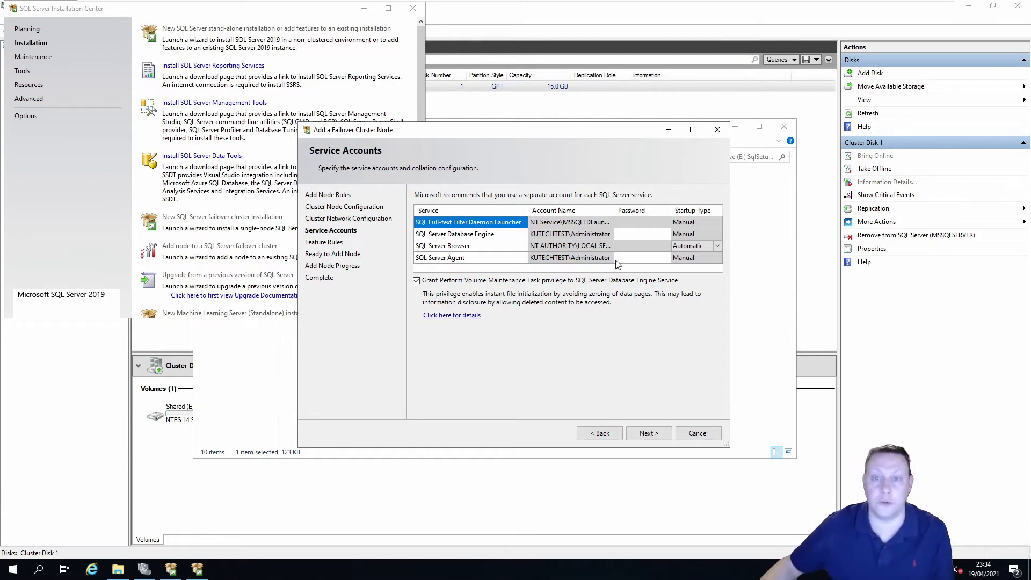
click(623, 233)
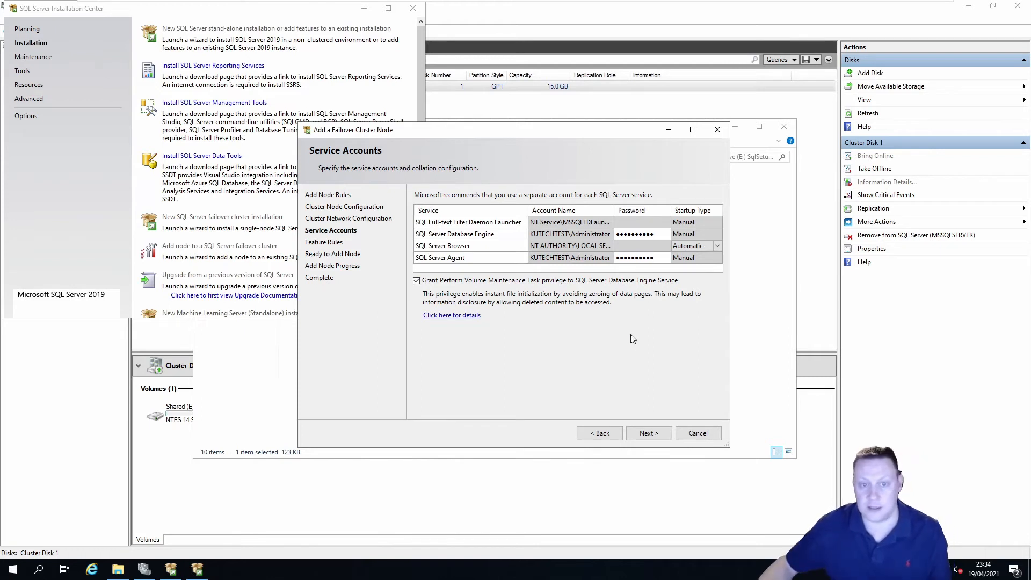
click(644, 433)
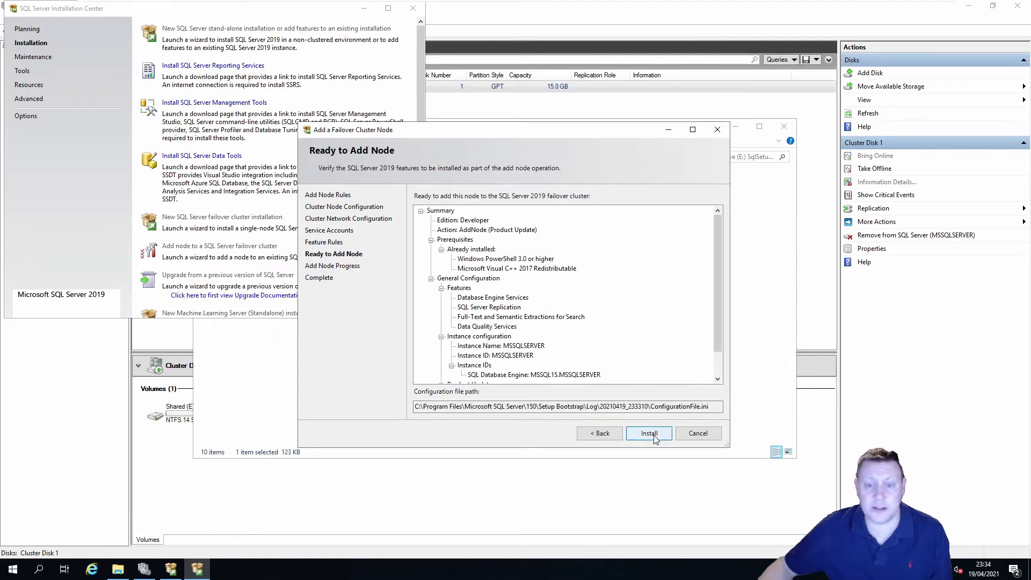
Install the new node, then close the succeeded wizard and the Installation Center
click(653, 435)
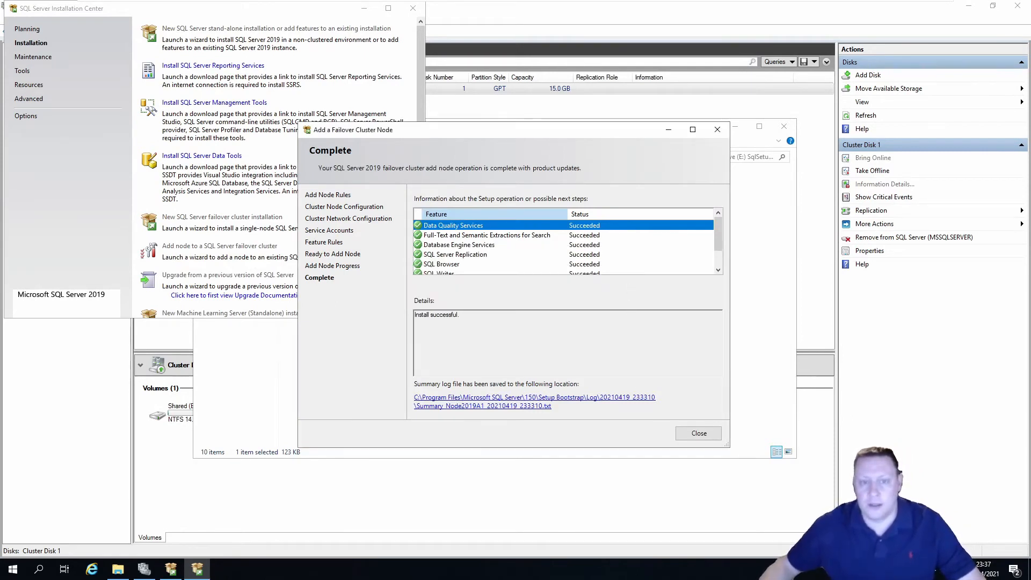
click(698, 433)
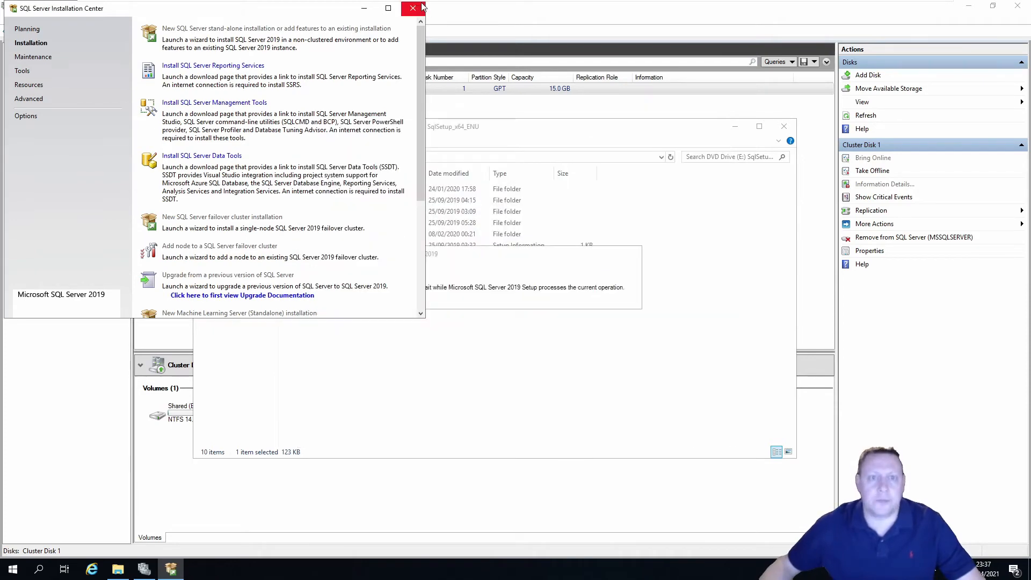
click(412, 8)
Close the setup folder and select the SQL Server (MSSQLSERVER) role under Roles
click(784, 127)
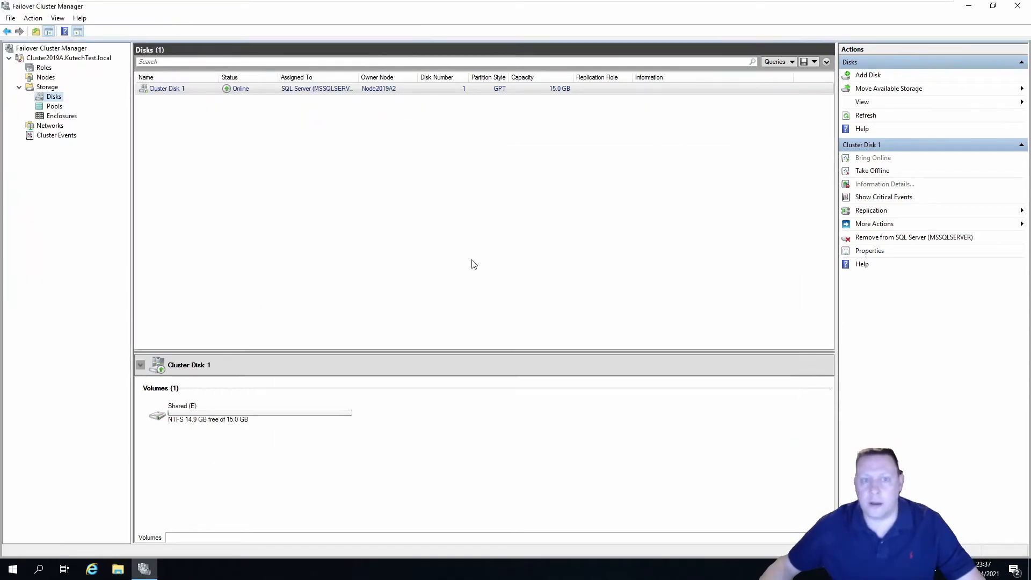
click(47, 69)
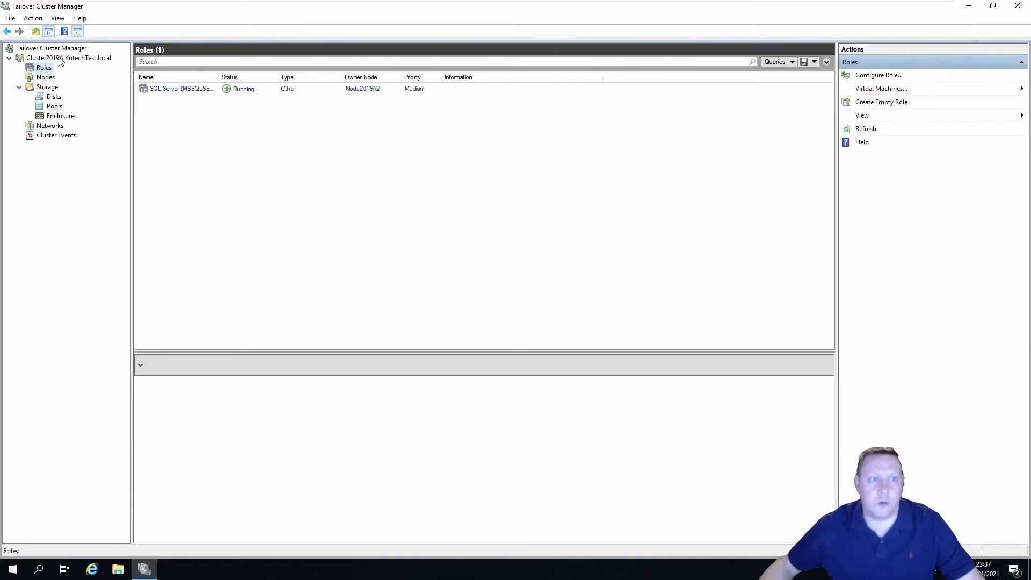
click(61, 58)
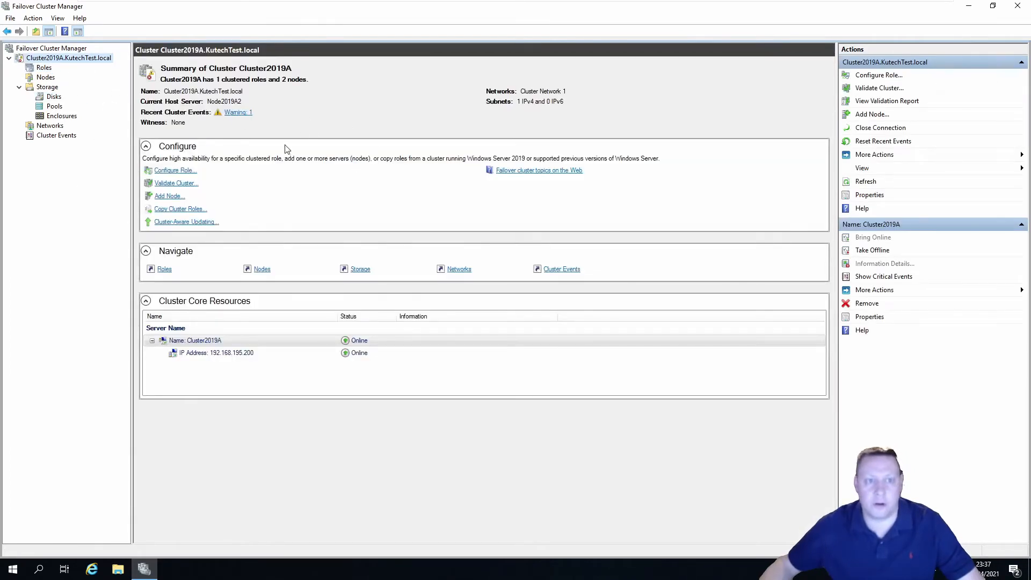
click(46, 70)
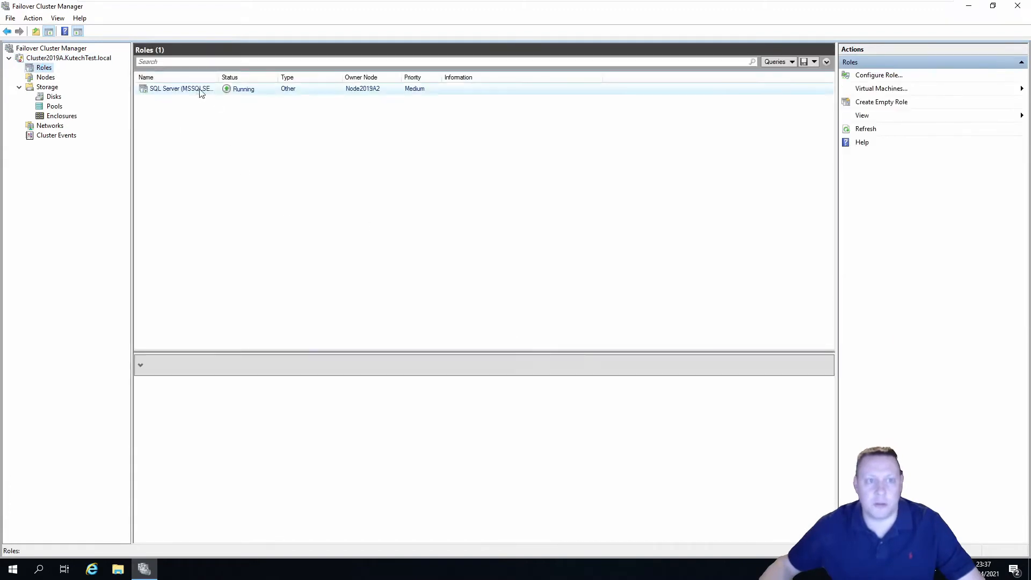
drag(215, 79, 284, 79)
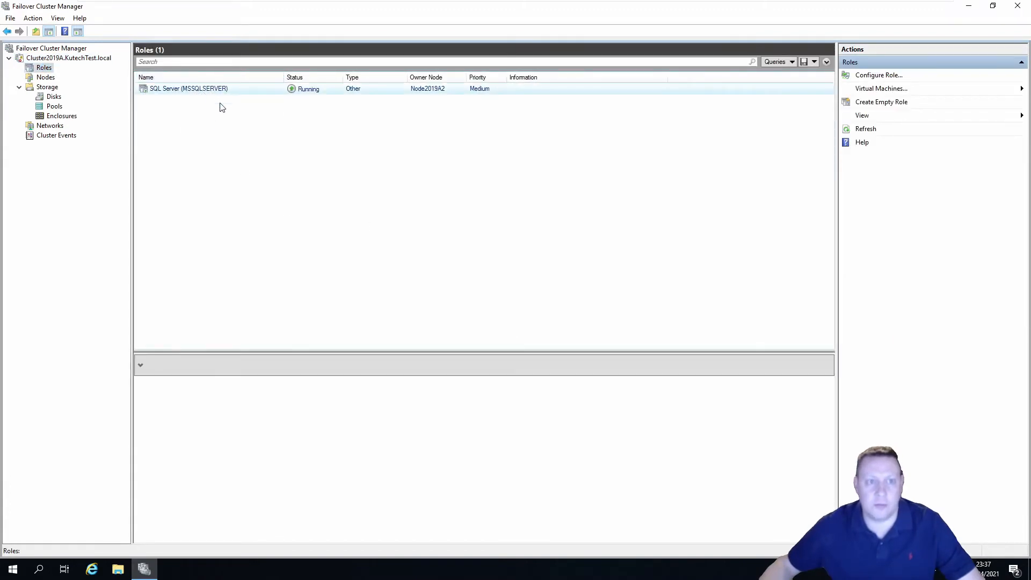
click(233, 91)
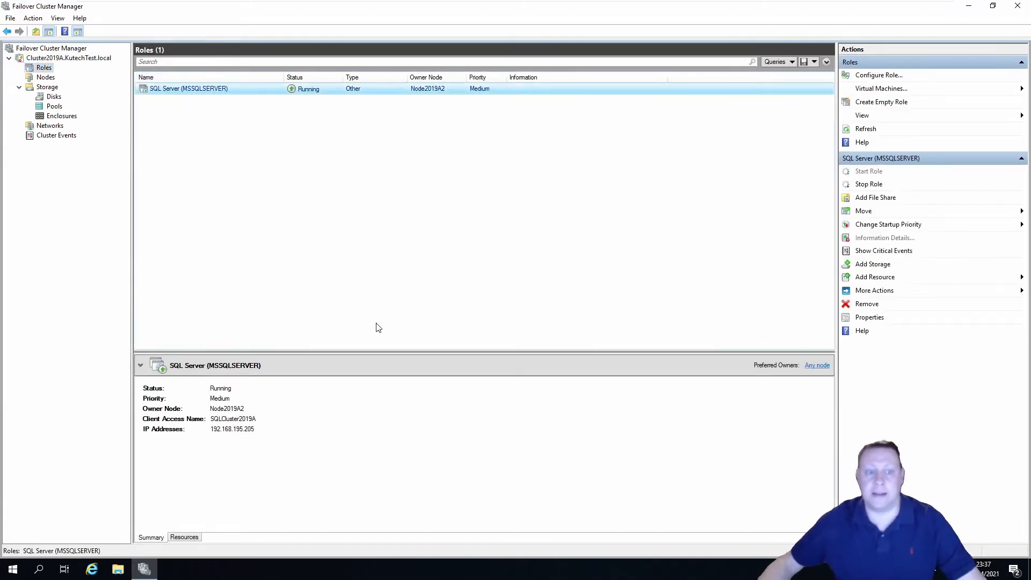
List the role's resources, all online on Node2019A2, then switch to Win2019-AD
click(184, 536)
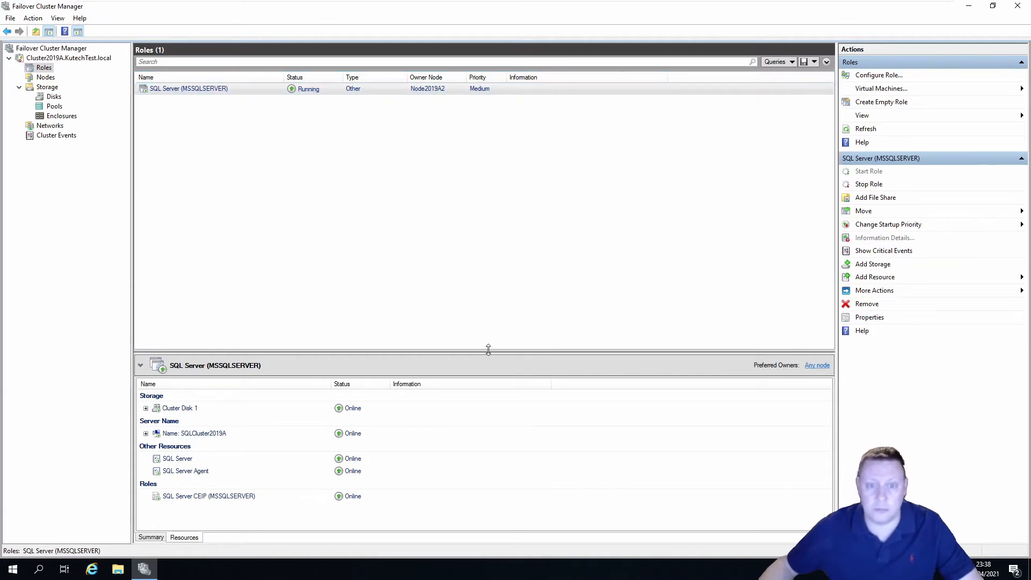
drag(488, 352, 490, 305)
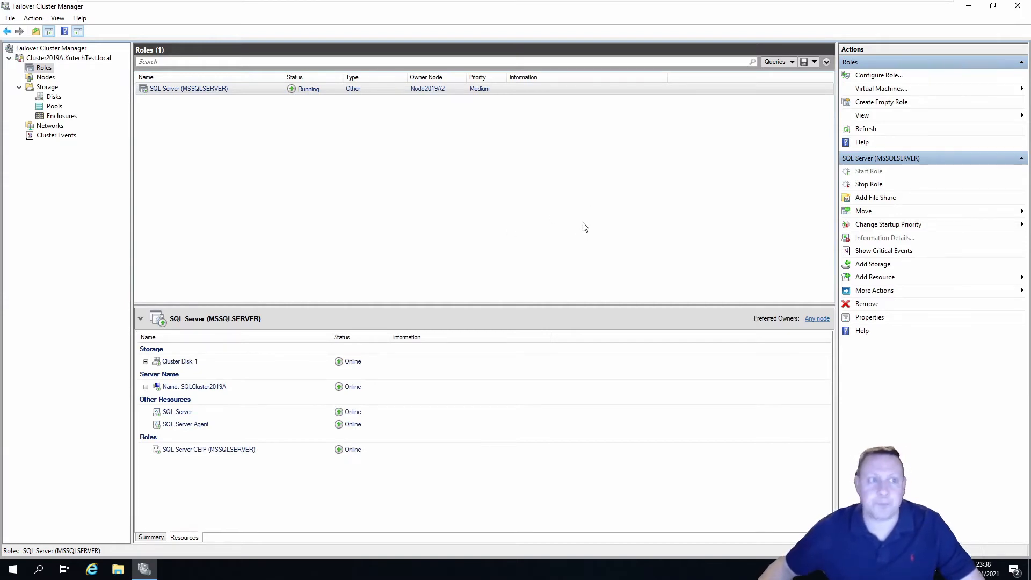
mouse_move(612, 3)
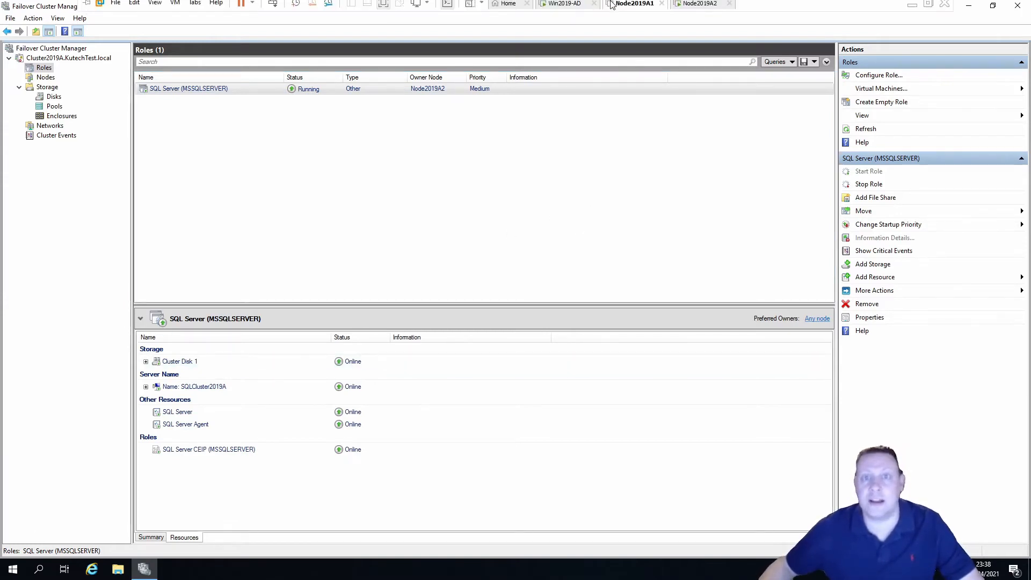
click(564, 5)
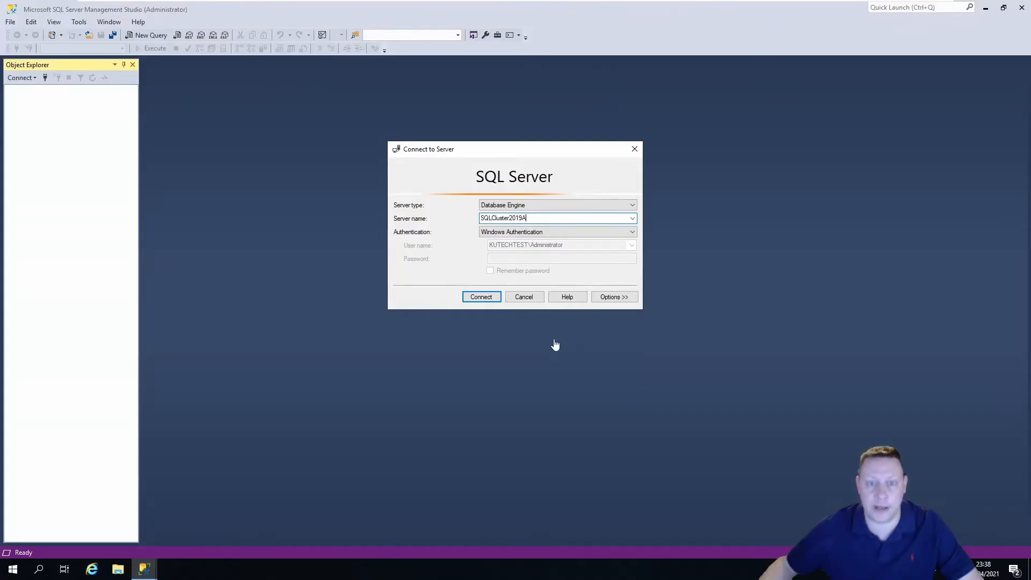
Attempt a connection to SQLCluster2019A, cancel it, and return to Node2019A1
click(481, 297)
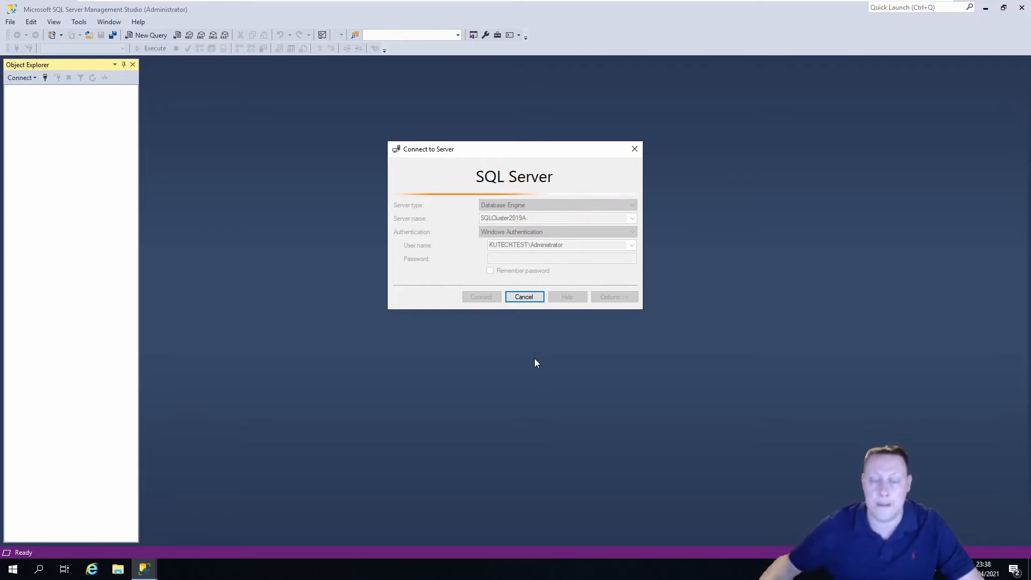
click(528, 296)
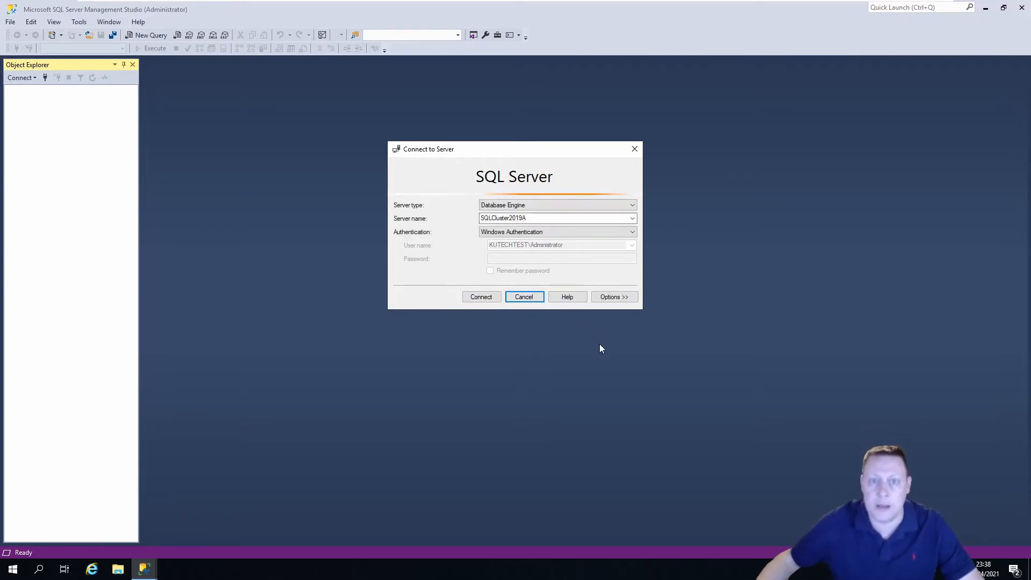
click(617, 8)
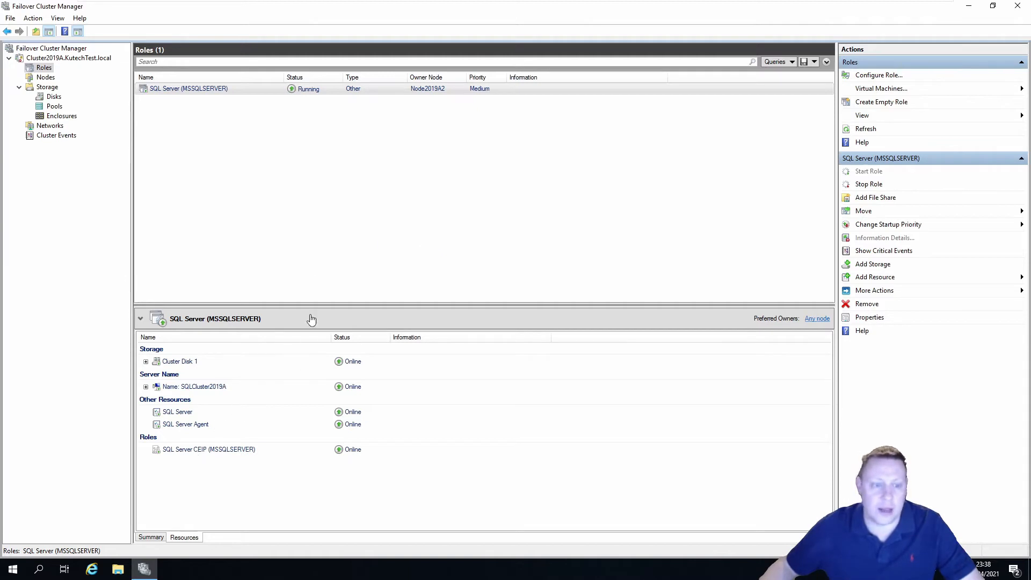
Open Windows Defender Firewall with Advanced Security and show its Inbound Rules
click(13, 569)
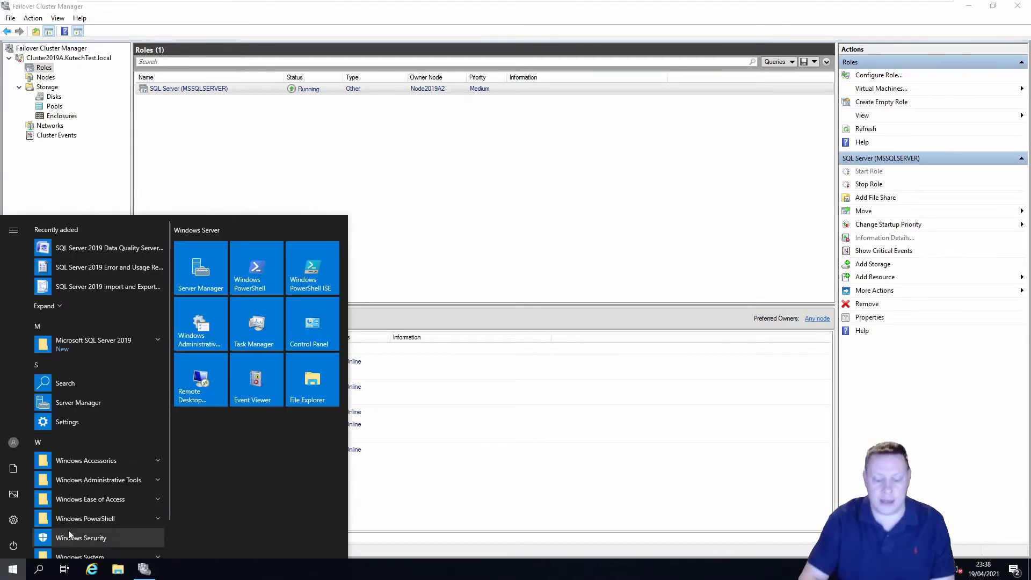
text(fire)
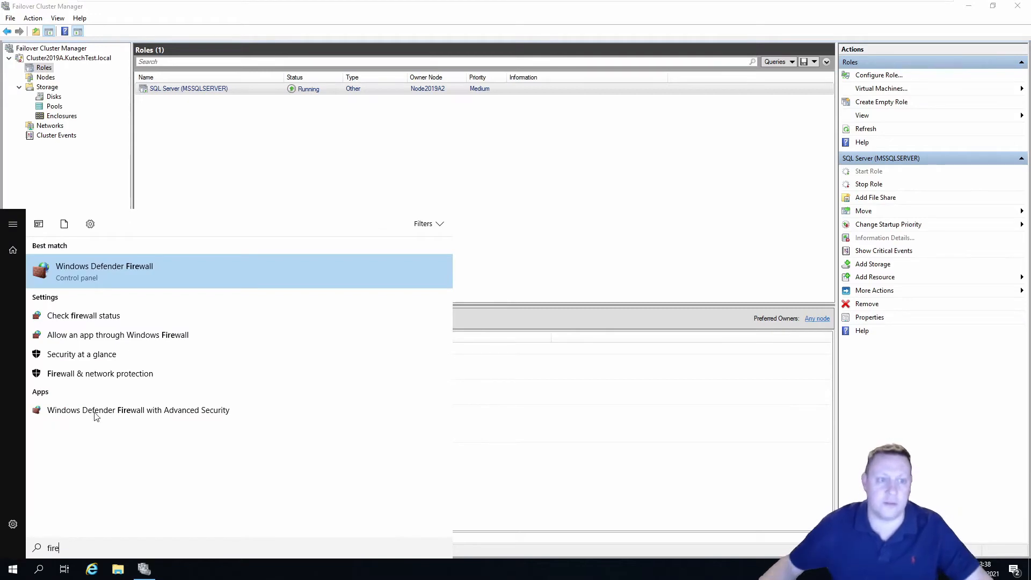
click(153, 266)
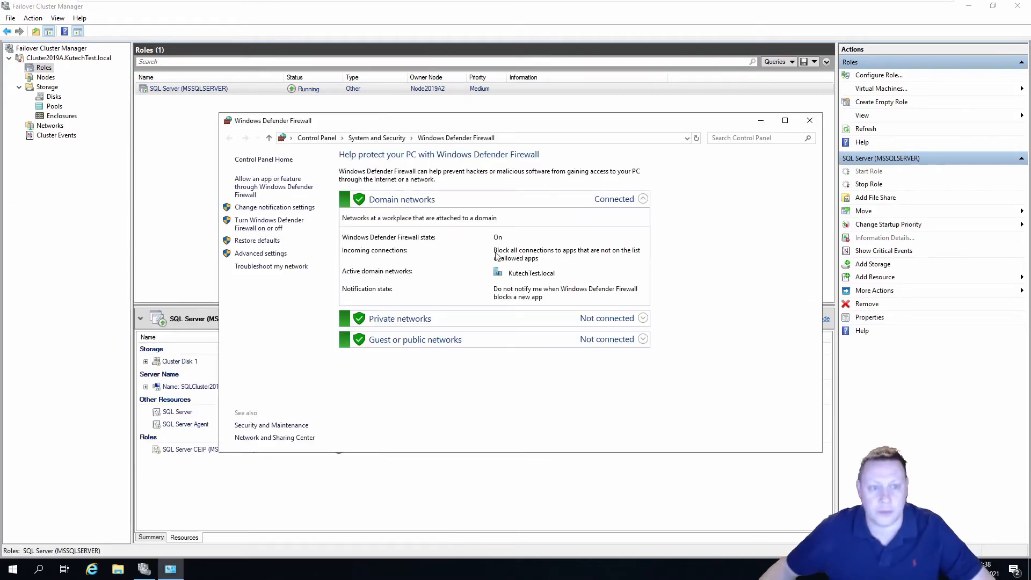
click(262, 254)
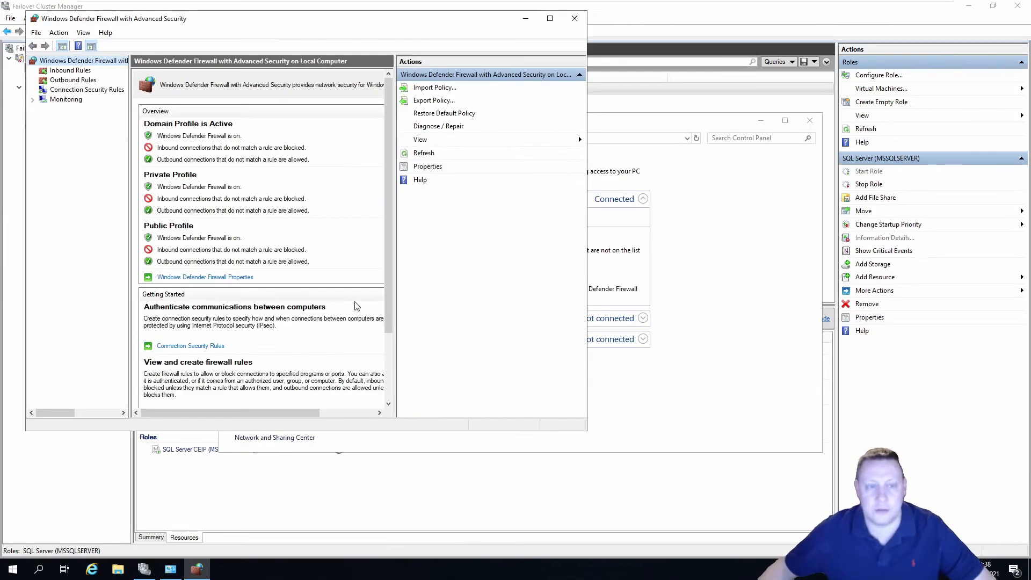
click(69, 72)
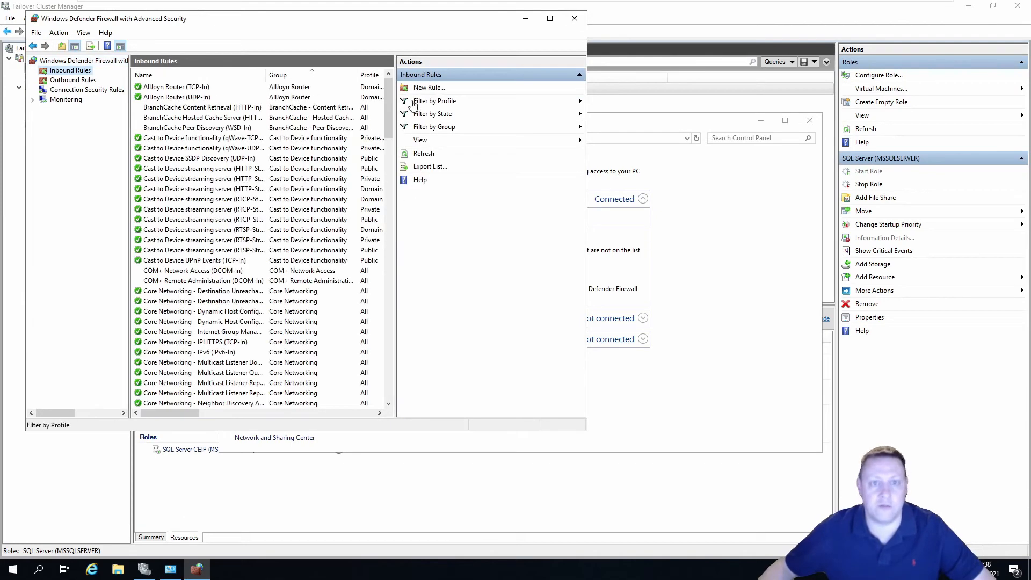
Create an inbound Port rule 'SQL Server' allowing TCP local port 1433 on all profiles
click(428, 87)
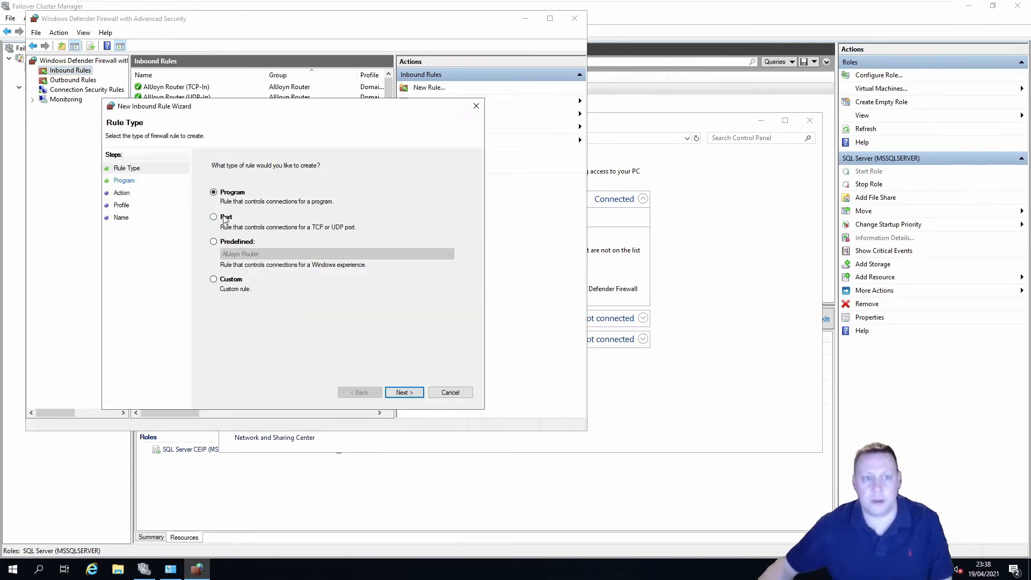
click(214, 216)
click(406, 393)
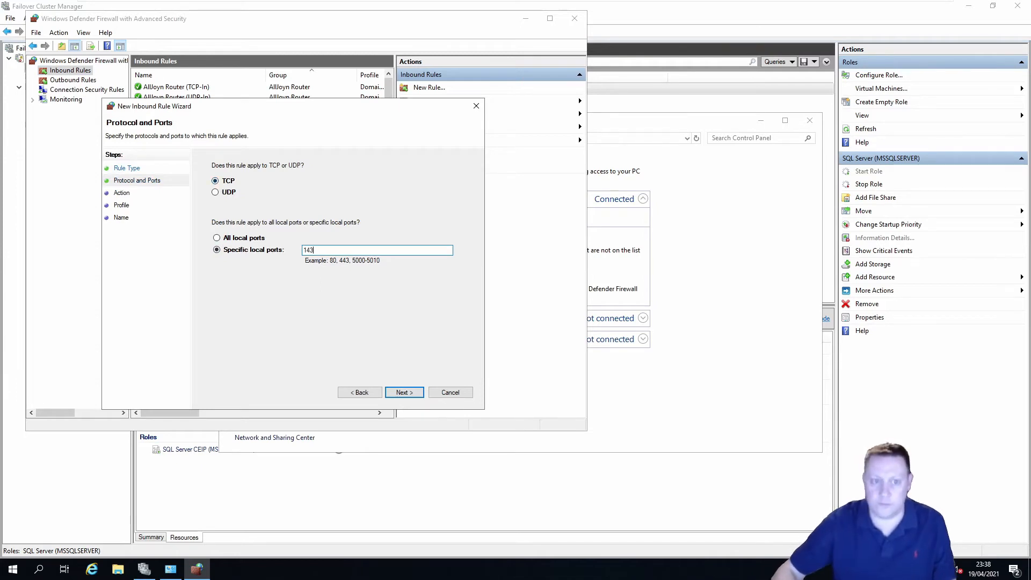
click(404, 393)
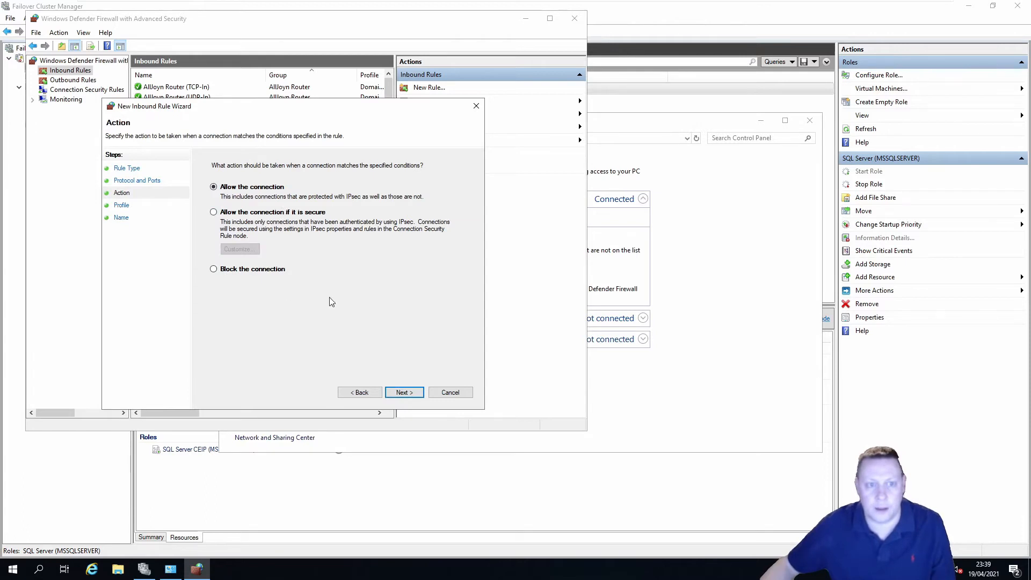
click(400, 392)
click(403, 392)
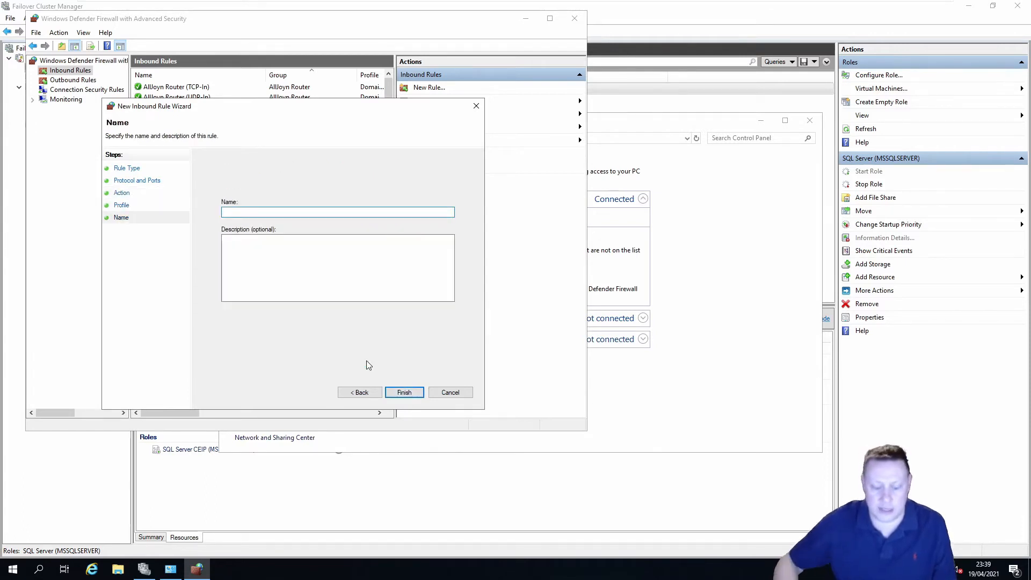
text(SQL Server)
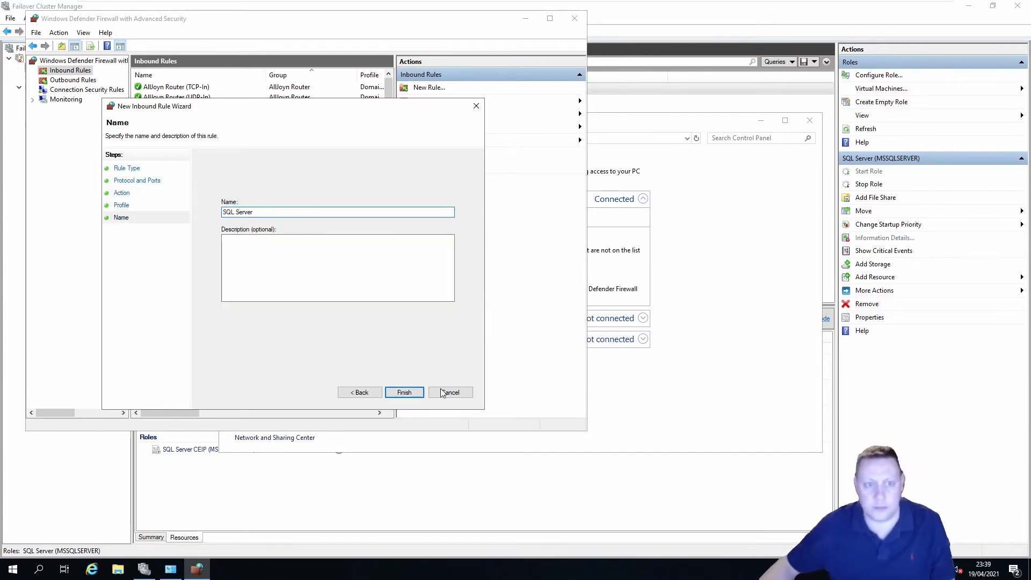
click(404, 392)
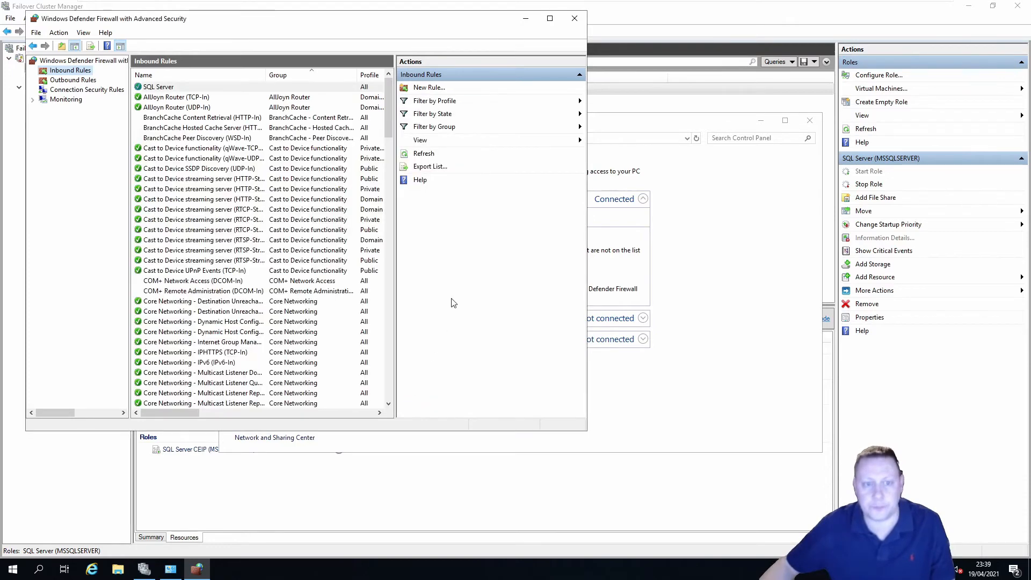
Start a new outbound Port rule for TCP remote port 1433
click(84, 81)
click(429, 87)
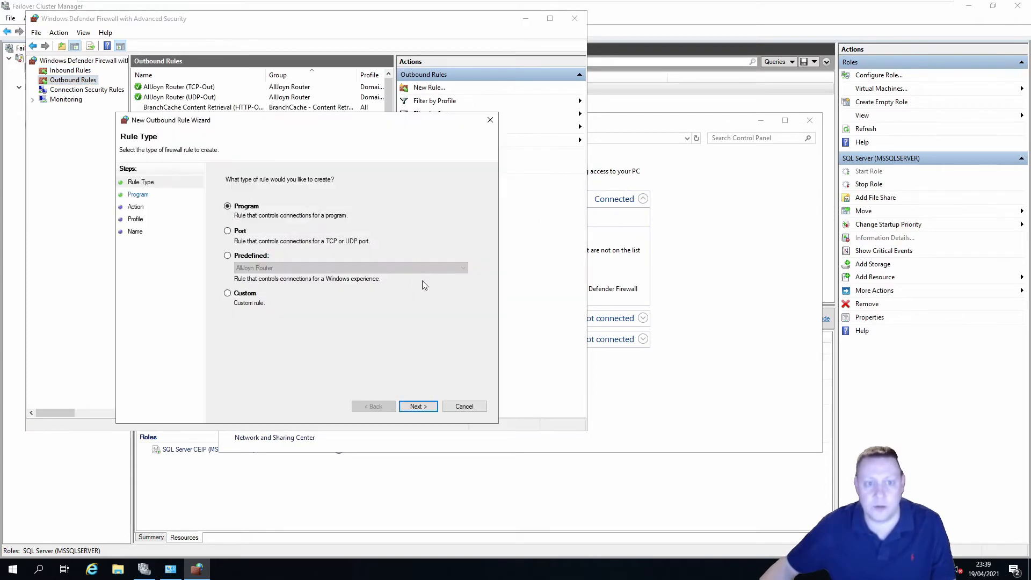
click(240, 231)
click(433, 401)
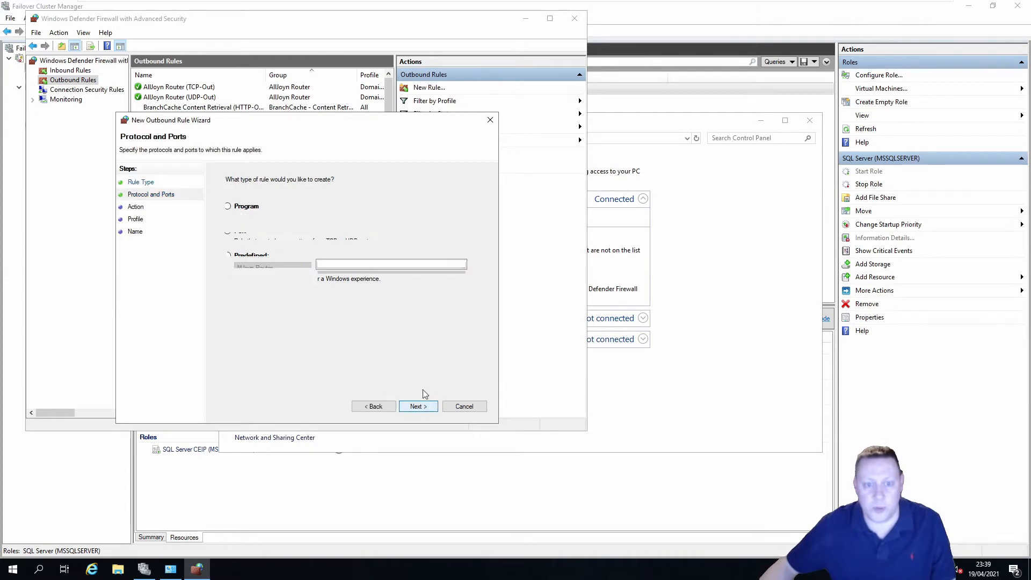
text(1433)
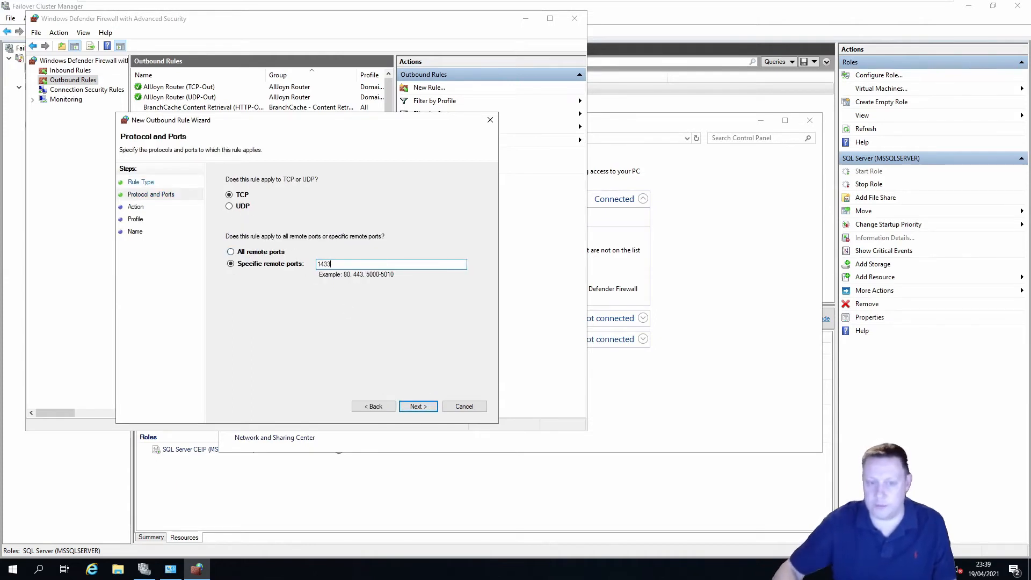
click(424, 408)
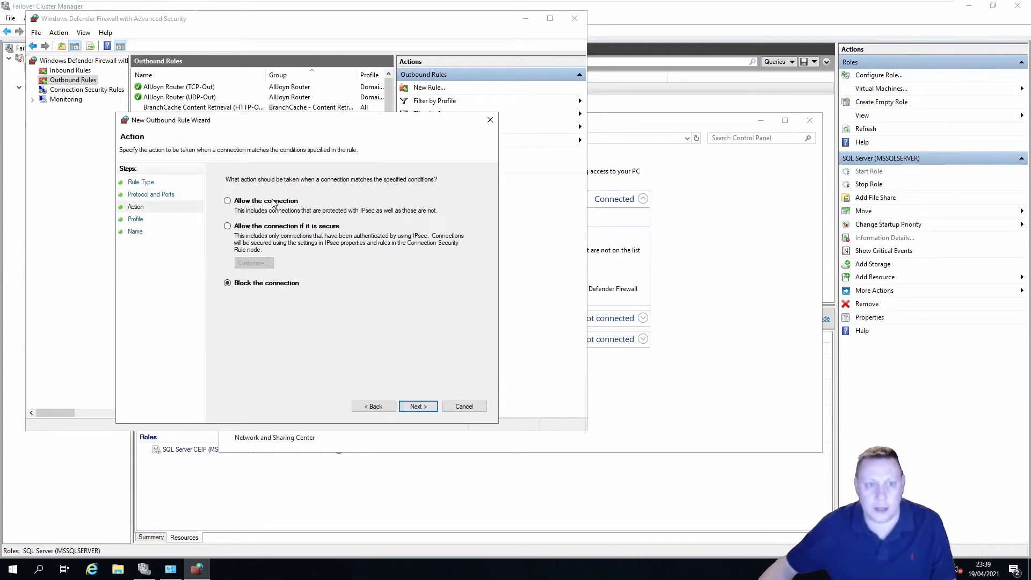
Set the rule to block on all profiles, name it 'SQL Server', then close the console
click(416, 406)
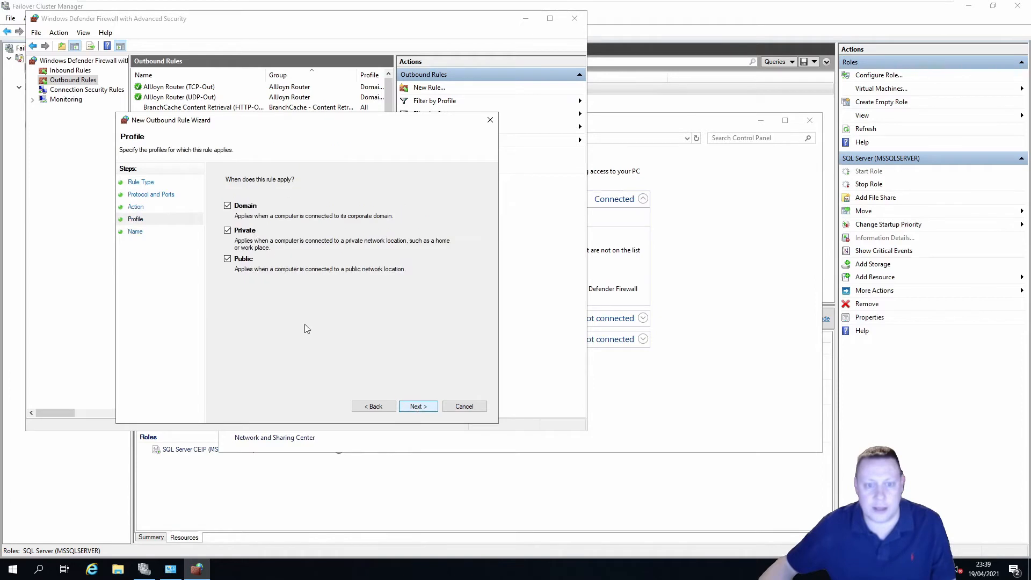
click(418, 406)
text(SQL Servere)
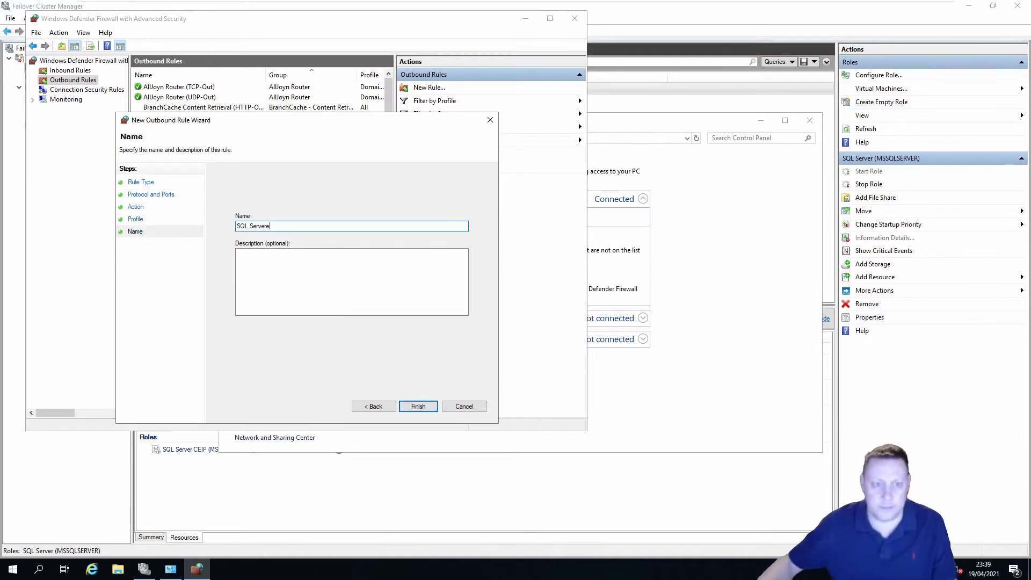
key(BackSpace)
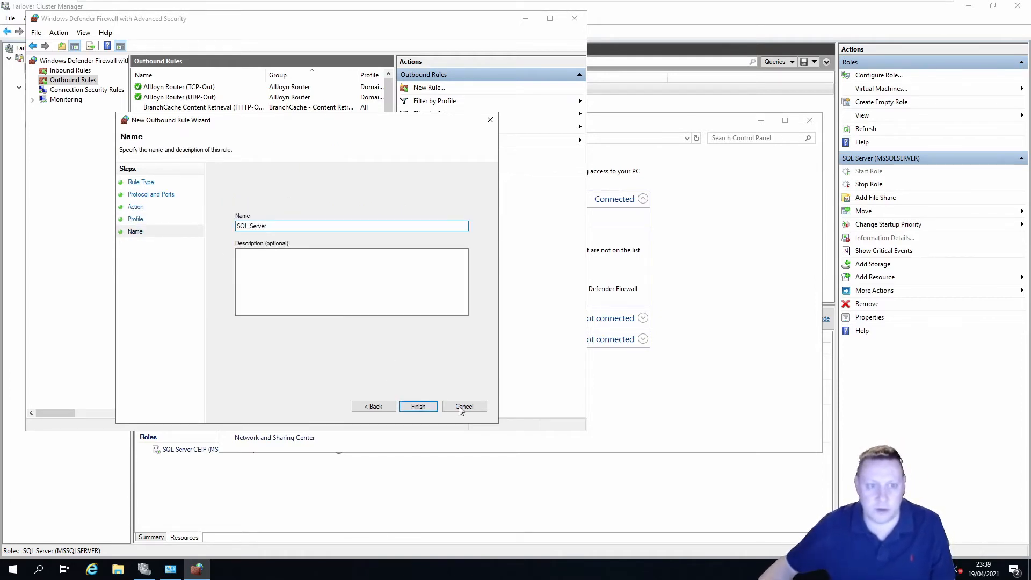
click(424, 410)
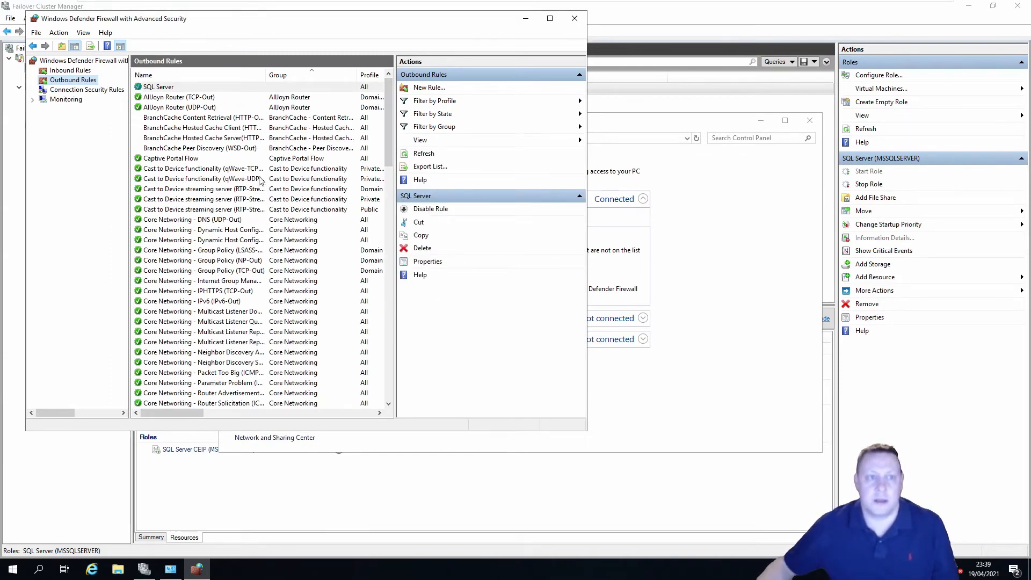
click(579, 22)
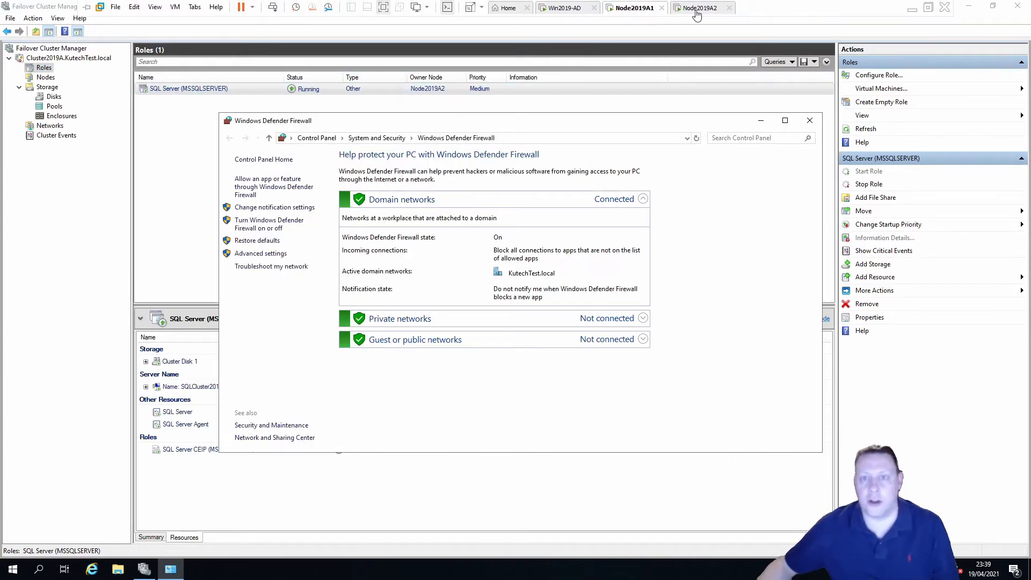
click(701, 8)
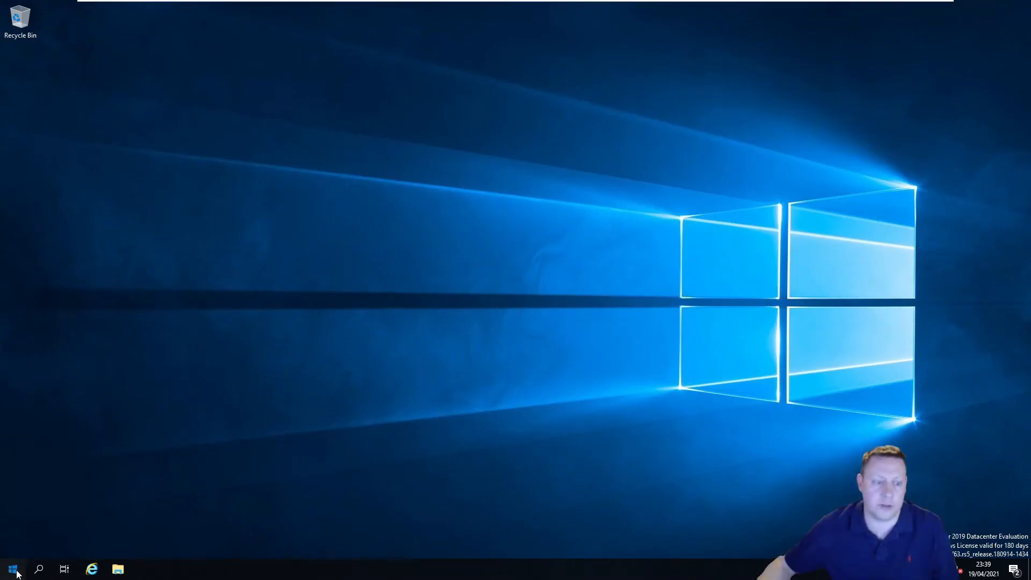
Search for 'firewall' and open Windows Defender Firewall's Advanced settings on Node2019A2
click(16, 572)
text(firewall)
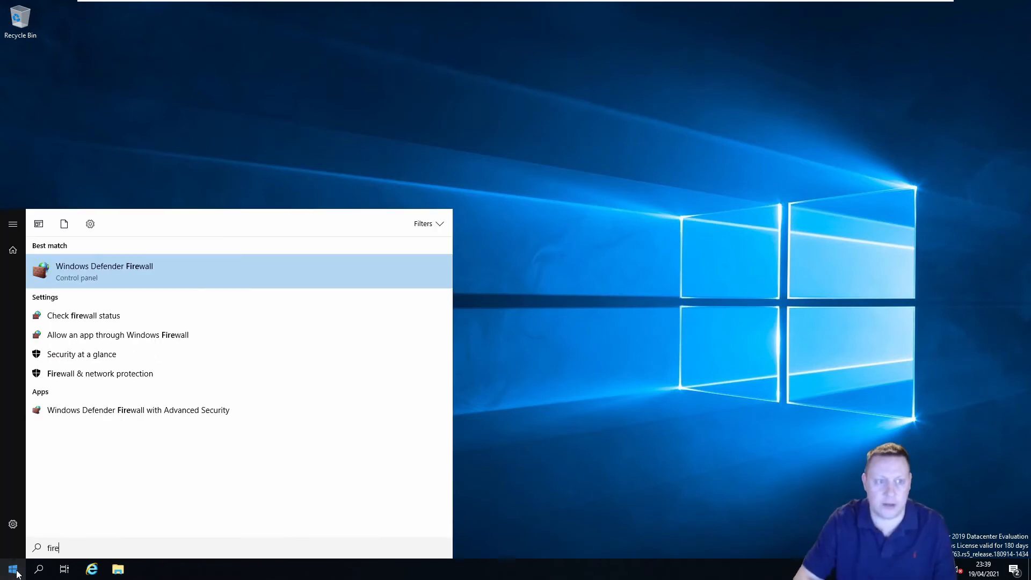
key(Return)
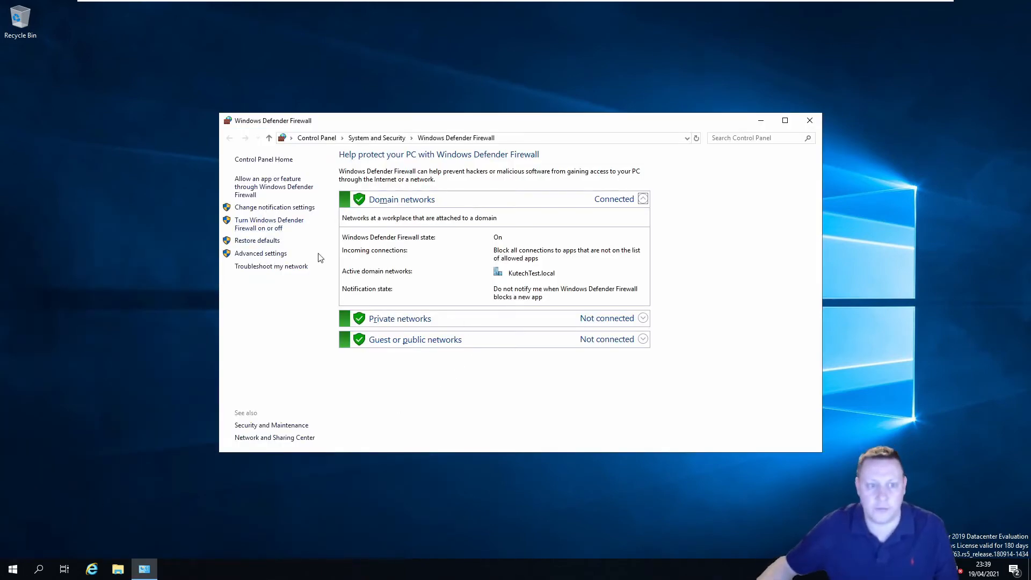
click(260, 254)
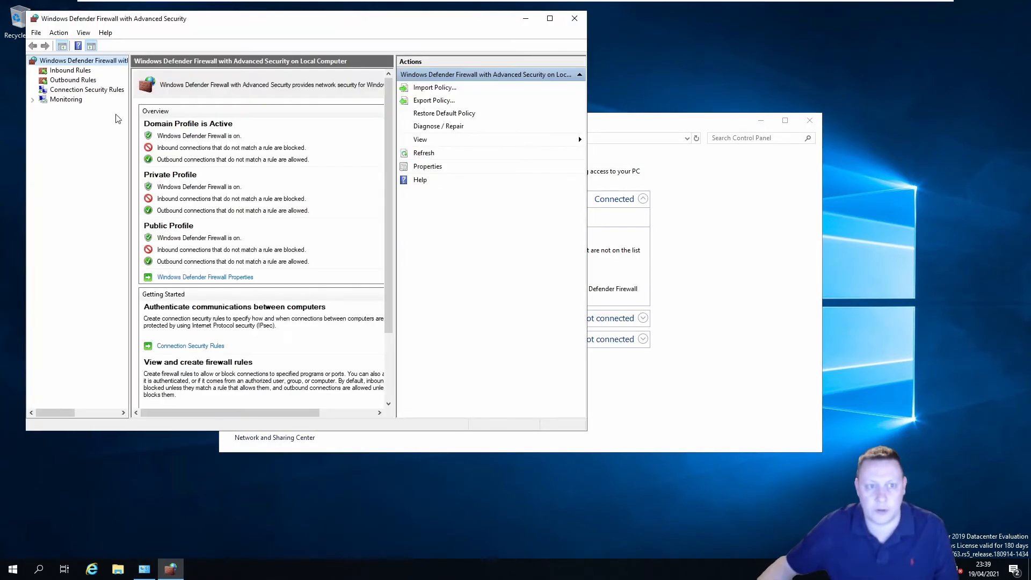
Create an inbound port rule named SQL Server allowing TCP 1433 on all profiles
click(70, 70)
click(429, 87)
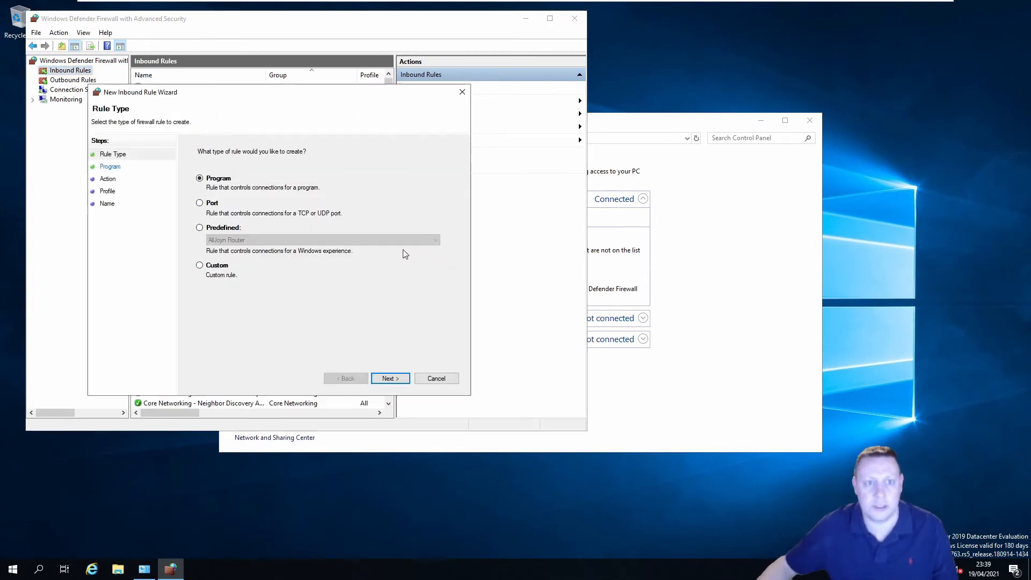
click(199, 203)
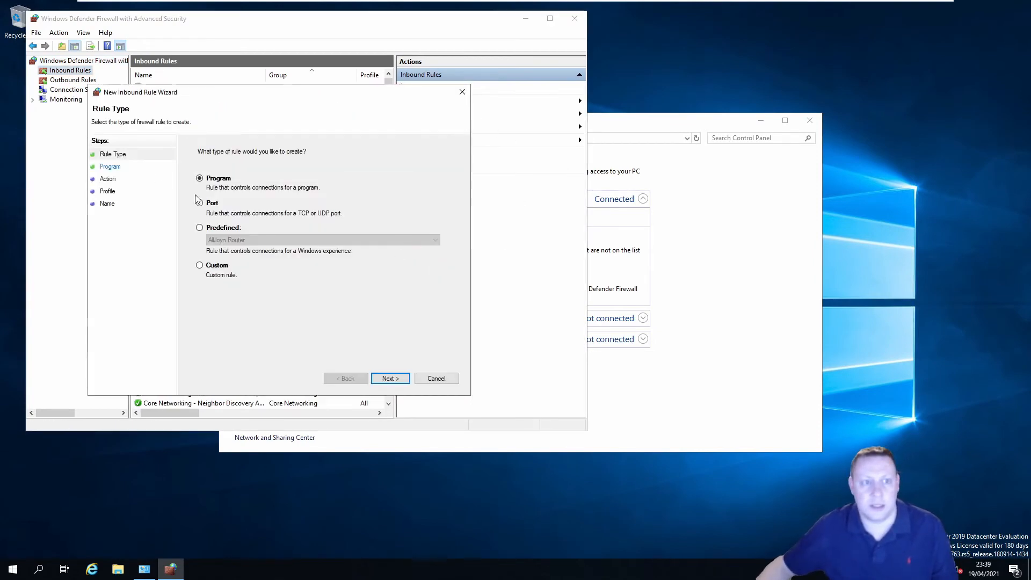
click(394, 379)
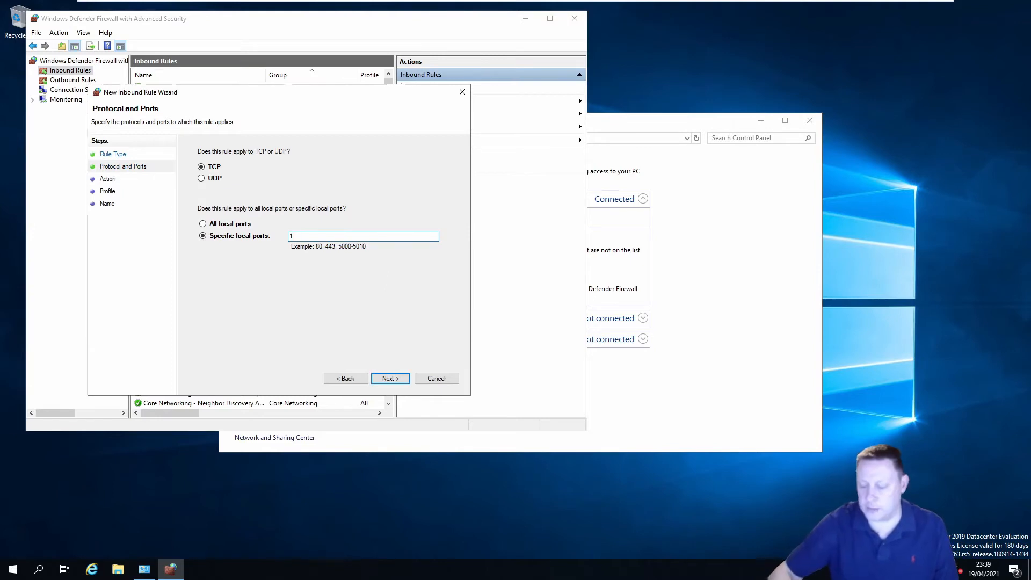
text(1433)
click(400, 381)
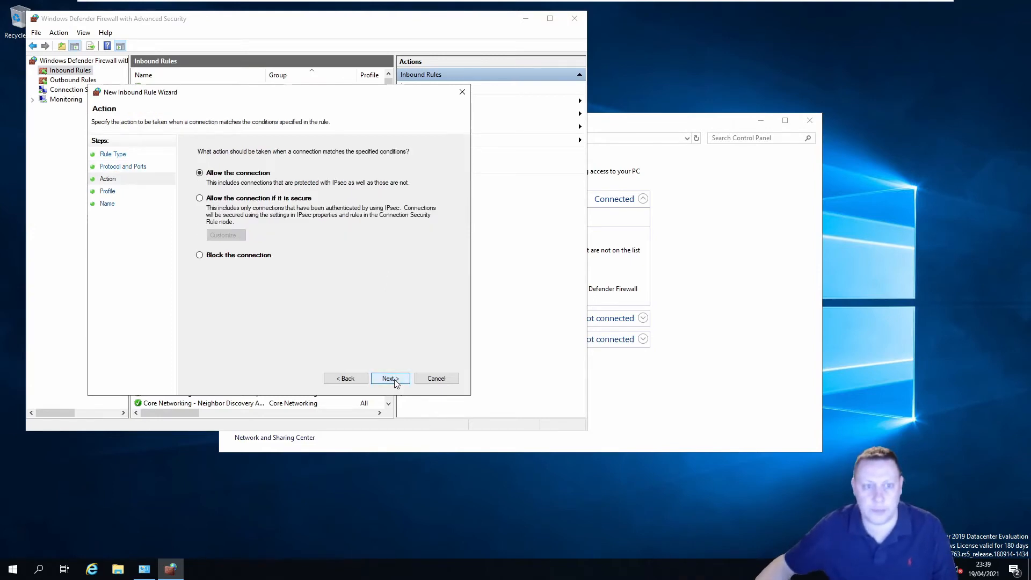
click(401, 382)
click(384, 380)
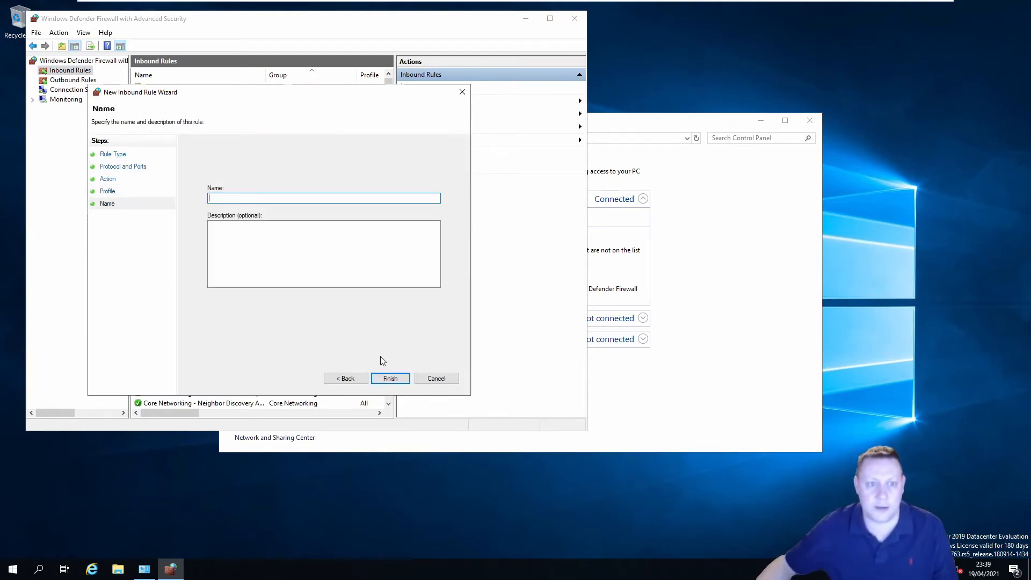
text(SQL Server)
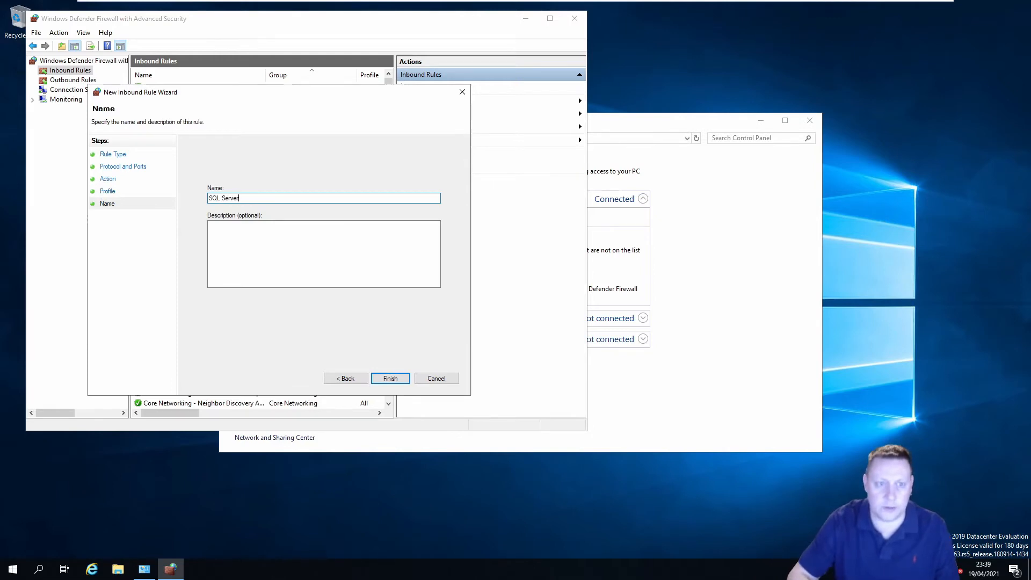
key(Return)
Start a new outbound port rule for TCP remote port 1433
click(72, 79)
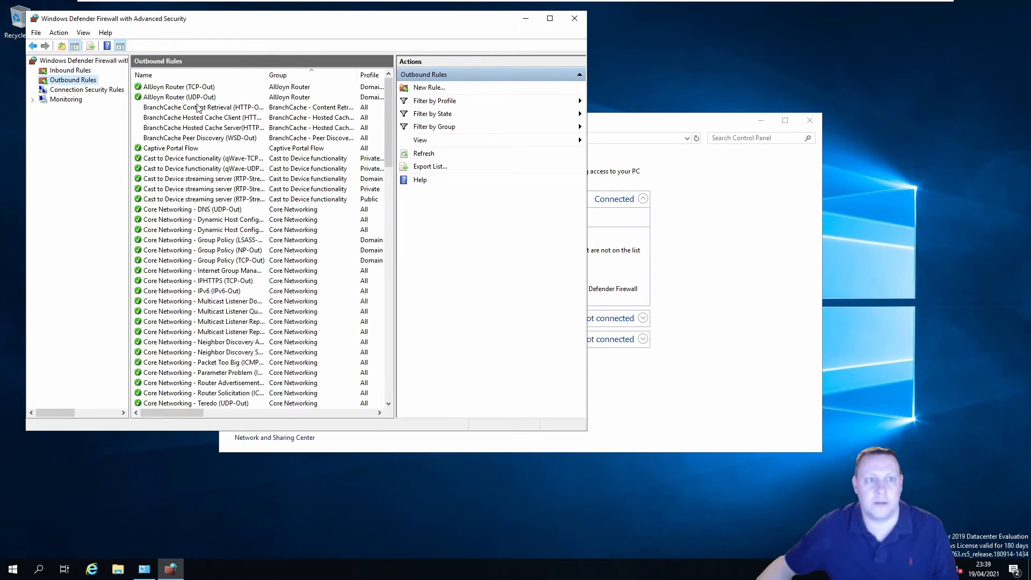
click(429, 87)
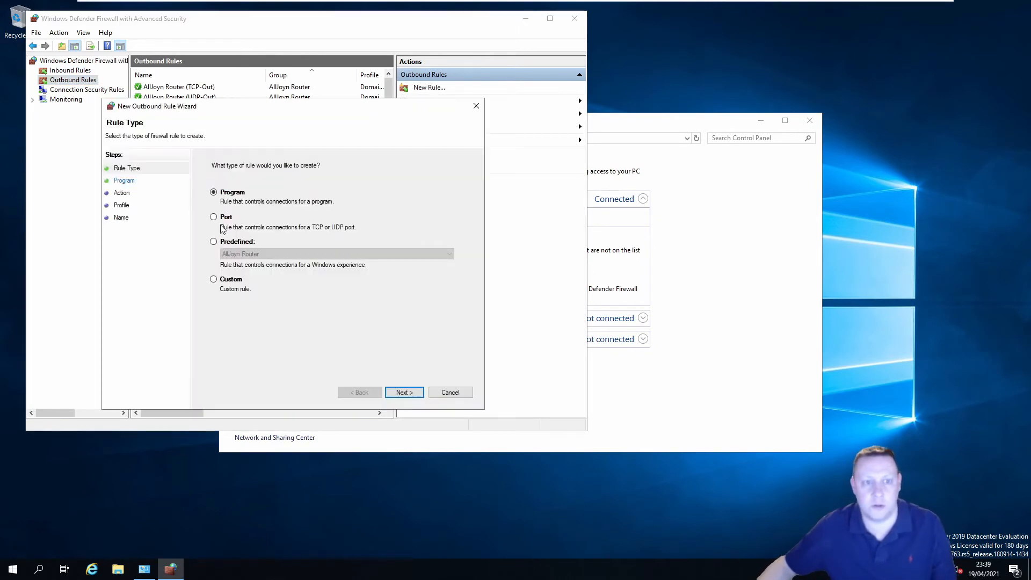
click(223, 217)
click(413, 393)
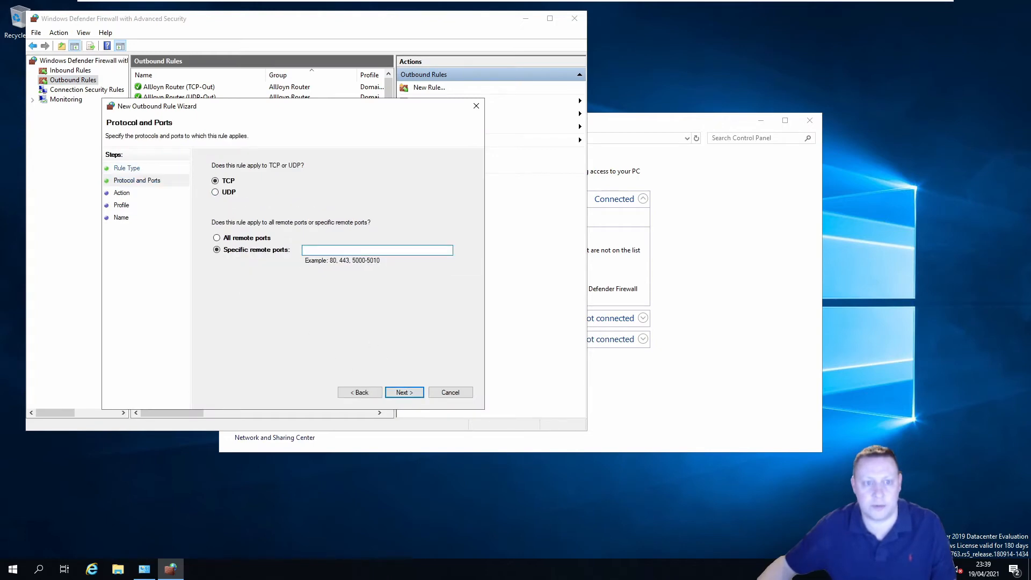
text(1433)
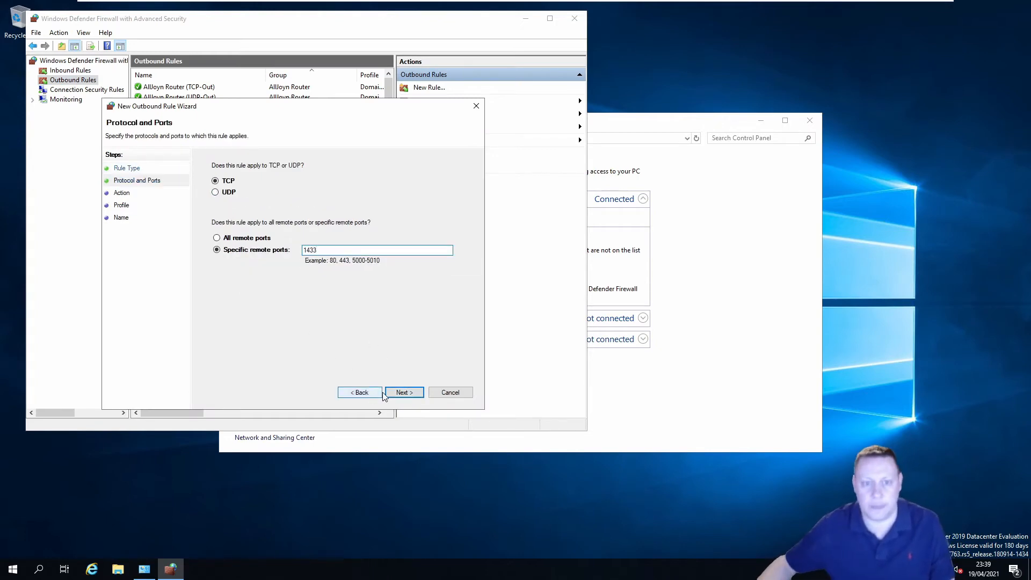
click(385, 393)
Allow the connection, name the outbound rule SQL Server, and close both firewall windows
click(278, 188)
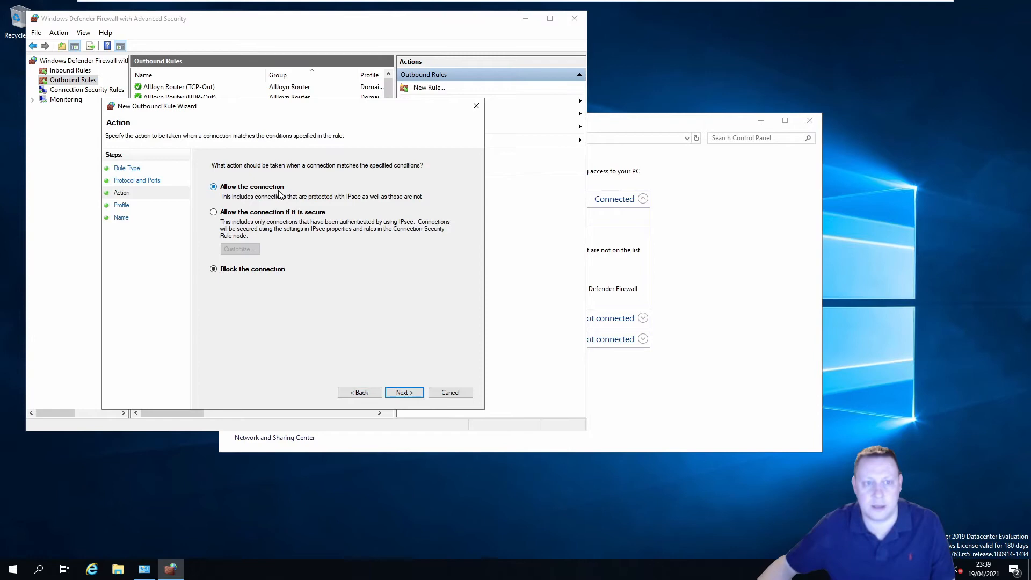
click(412, 393)
click(407, 392)
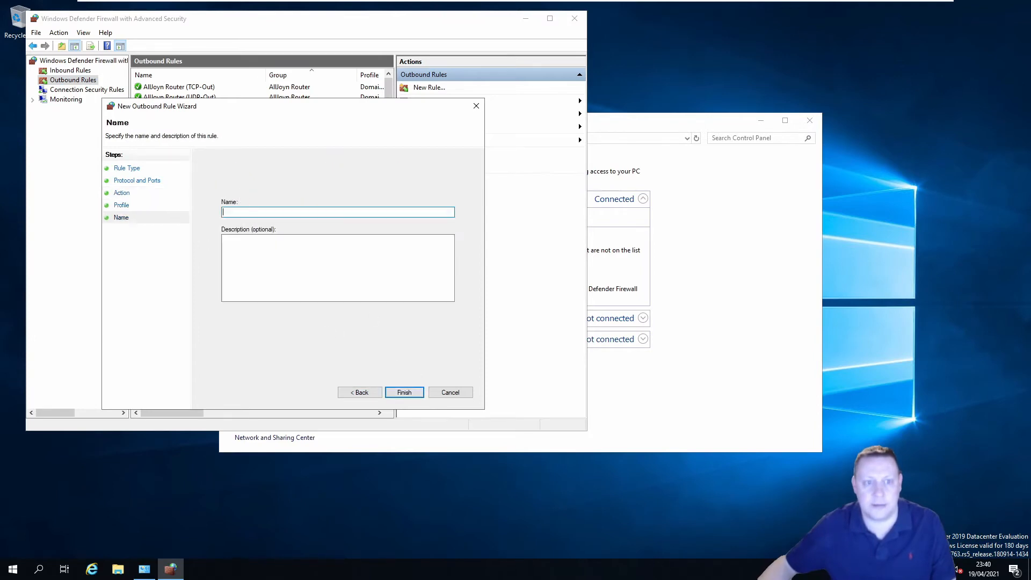
text(SQL Server)
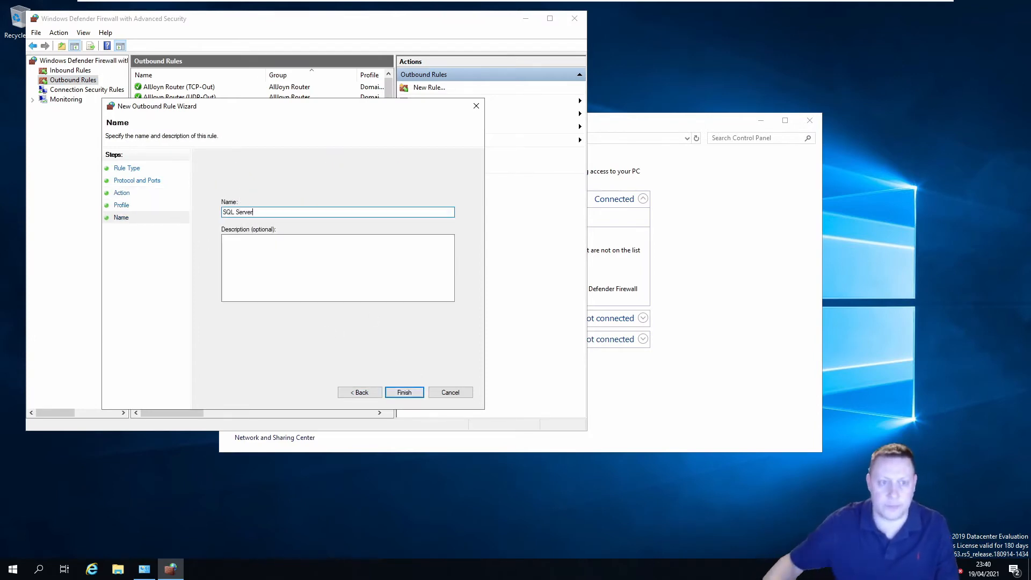
click(405, 392)
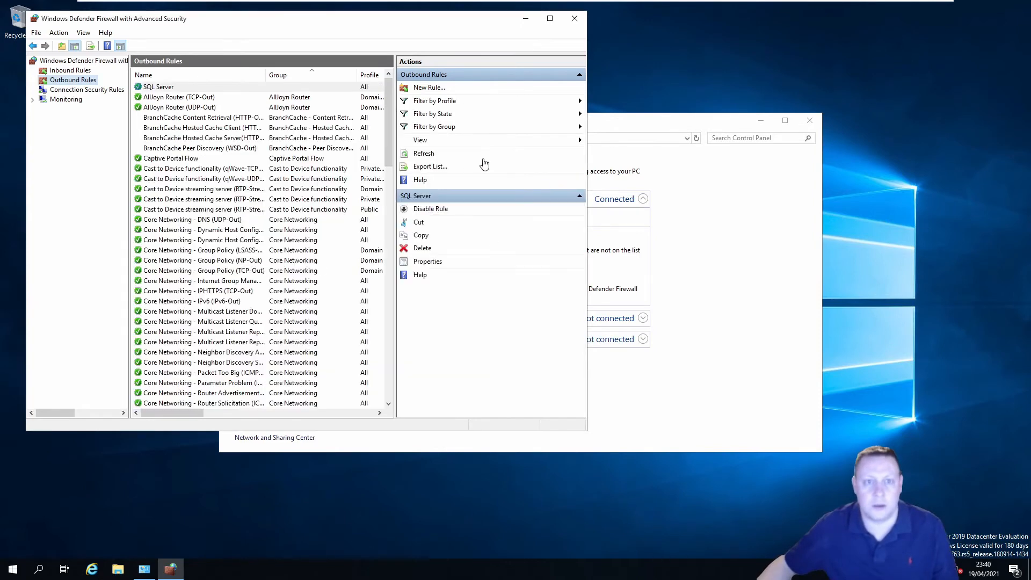
click(574, 19)
click(809, 122)
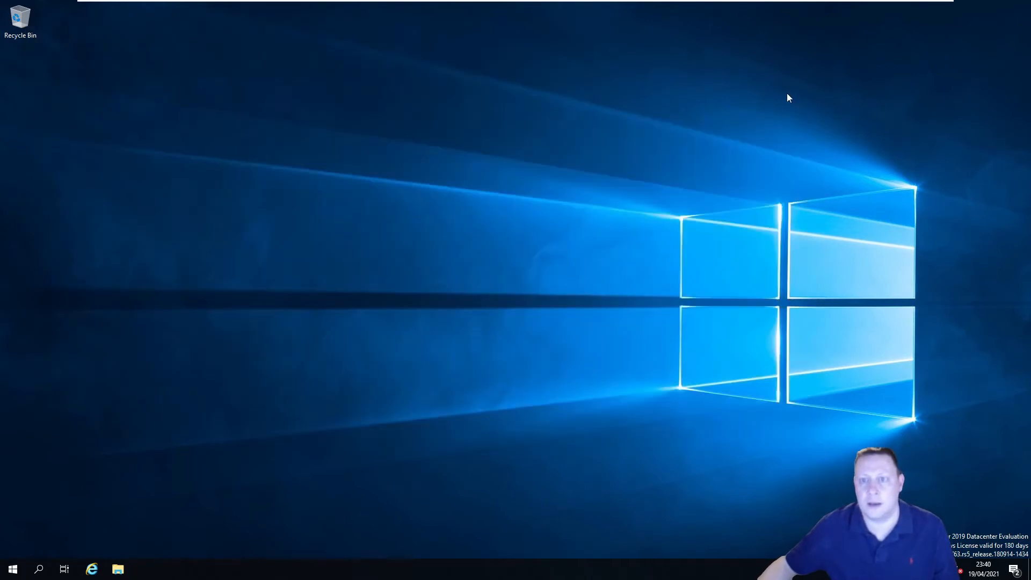
Close the firewall control panel window on Node2019A1
mouse_move(745, 2)
click(637, 8)
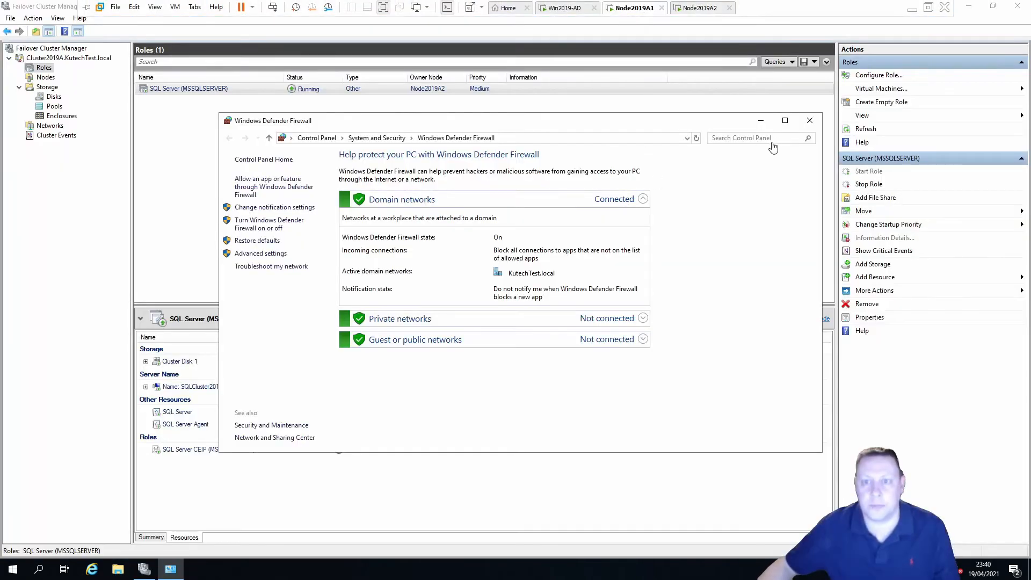
click(809, 121)
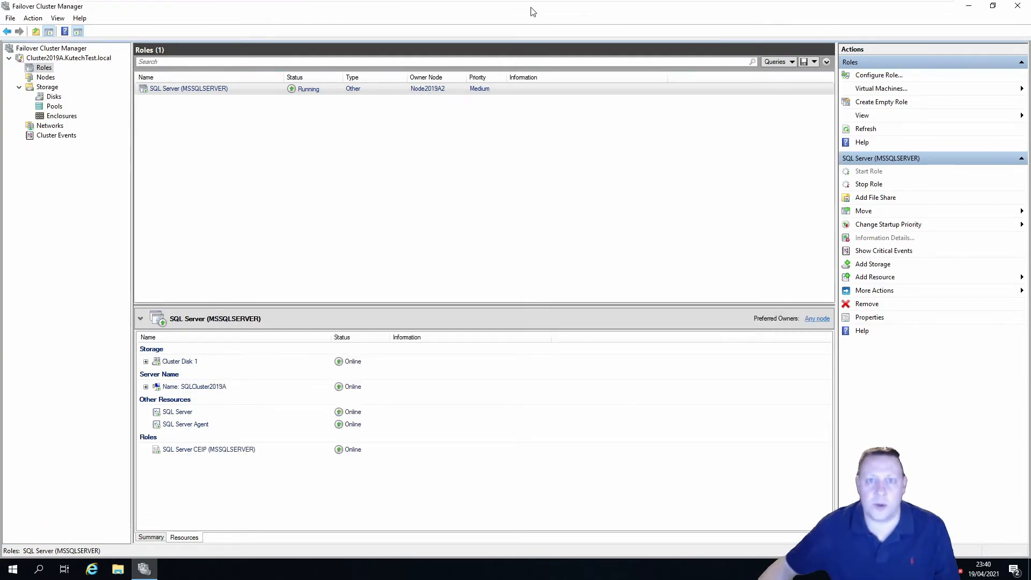
Connect to SQLCluster2019A and widen Object Explorer to show its full name
click(564, 8)
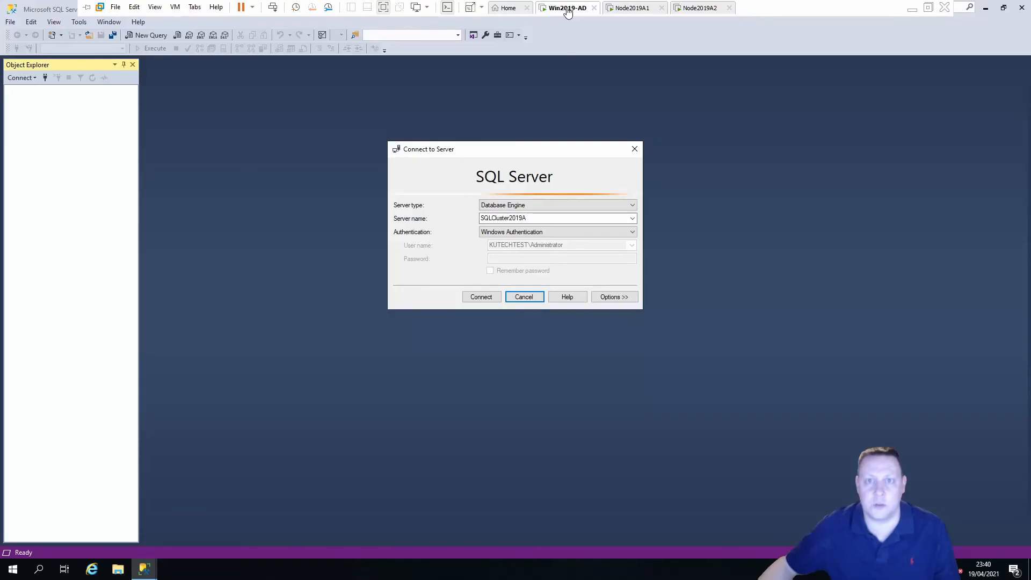
click(482, 299)
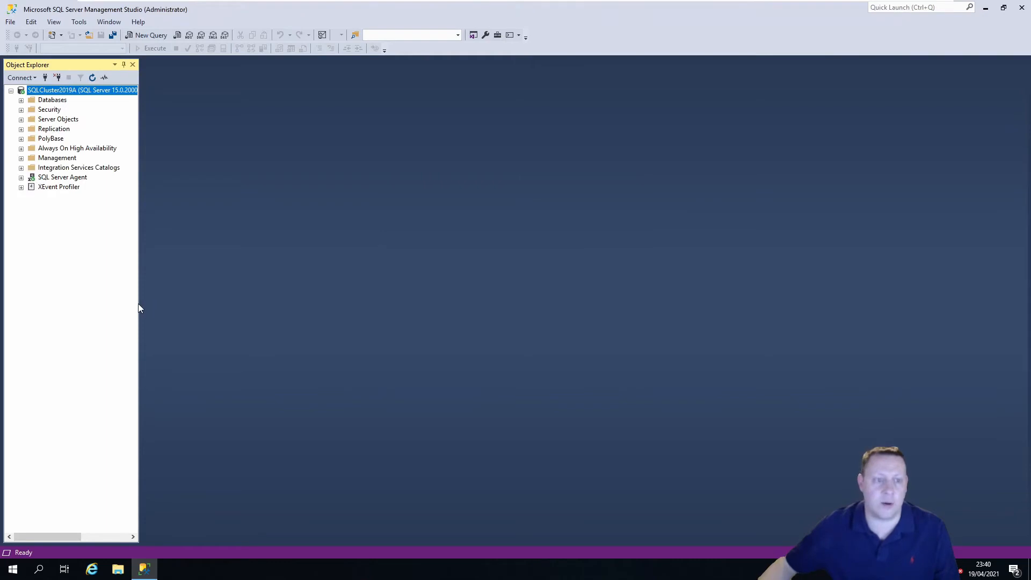
drag(139, 305, 201, 308)
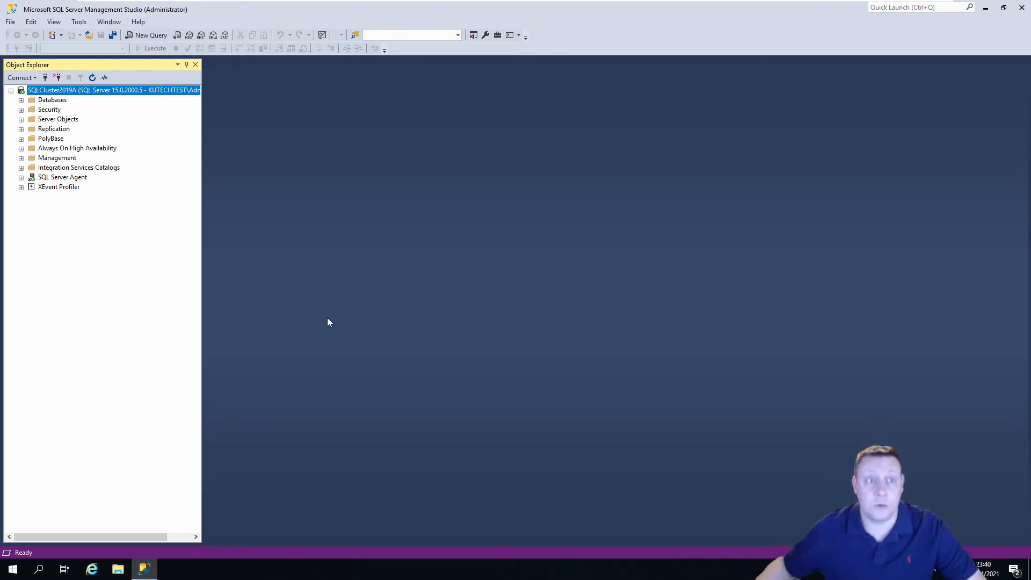
Check the cluster role on Node2019A1, then move to the Node2019A2 desktop
mouse_move(584, 3)
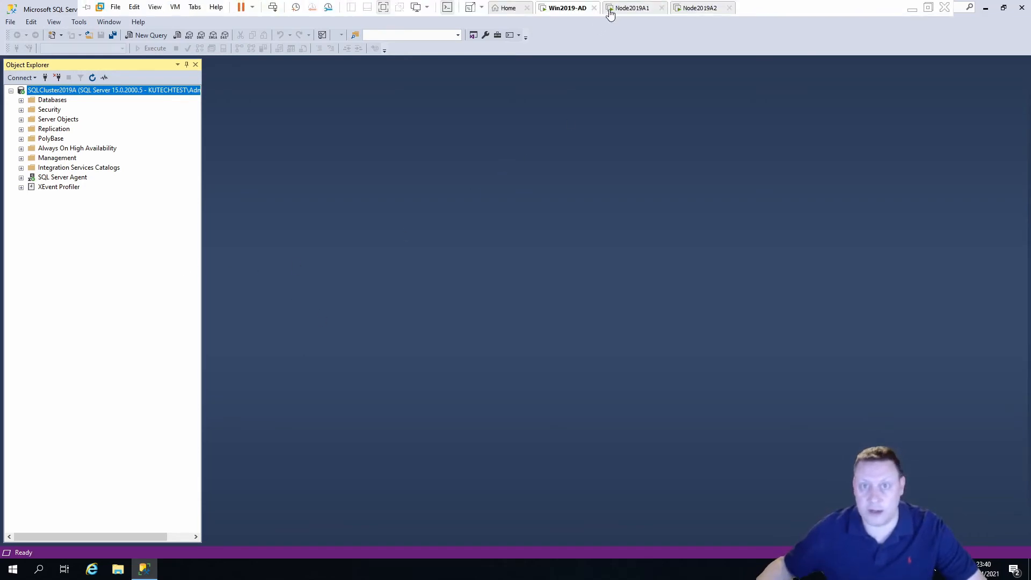
click(629, 9)
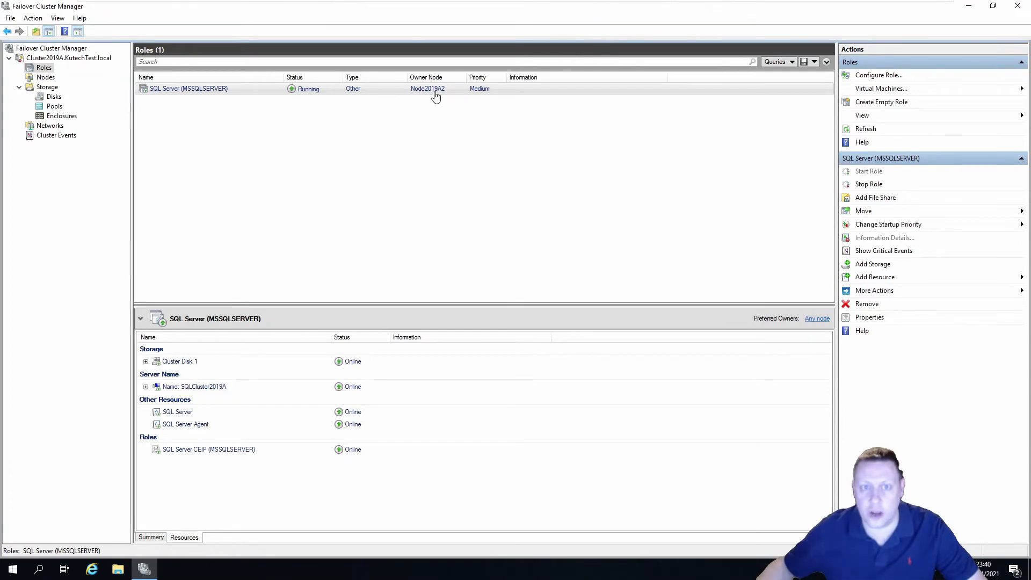
click(566, 8)
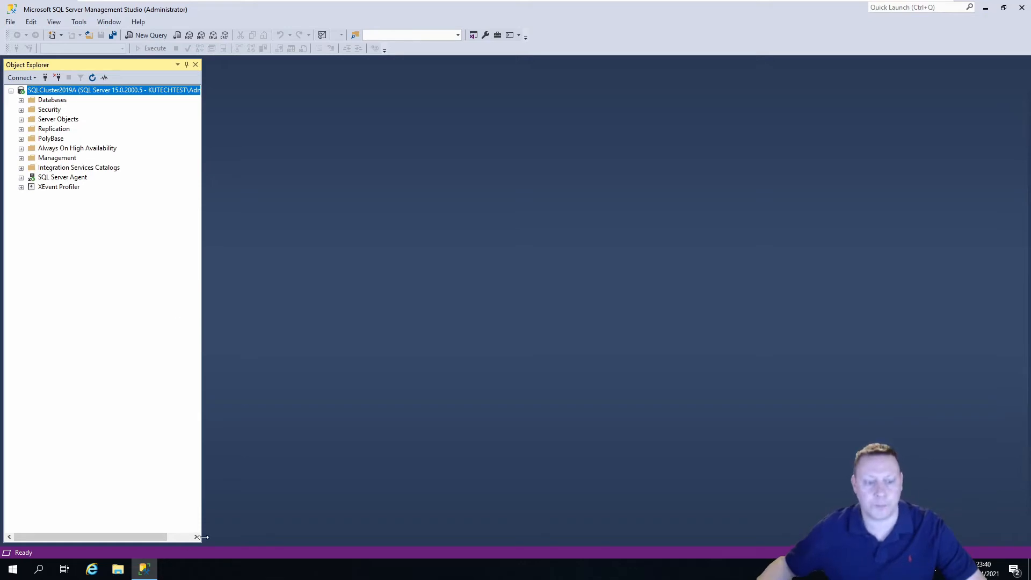
mouse_move(588, 4)
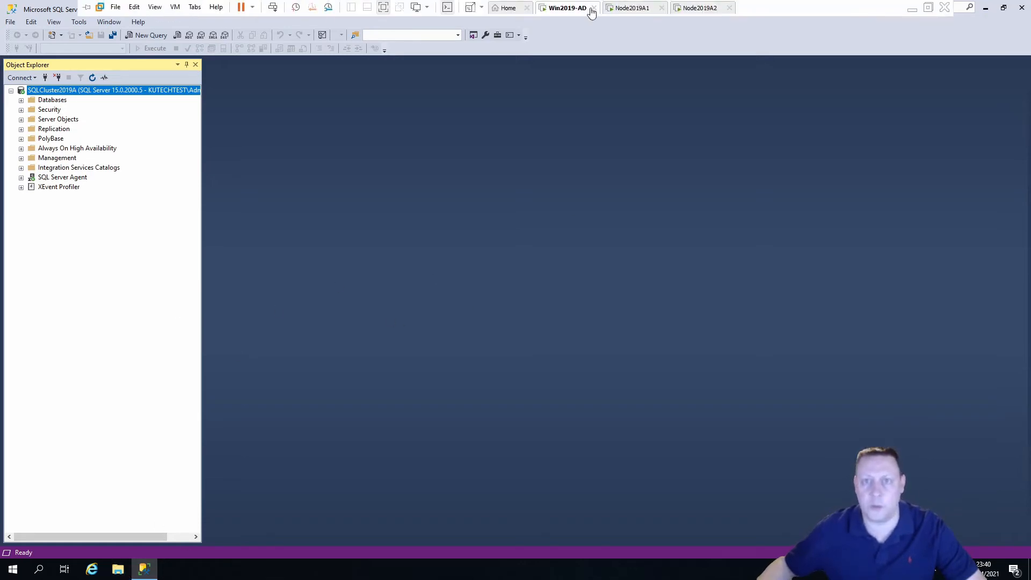
click(692, 8)
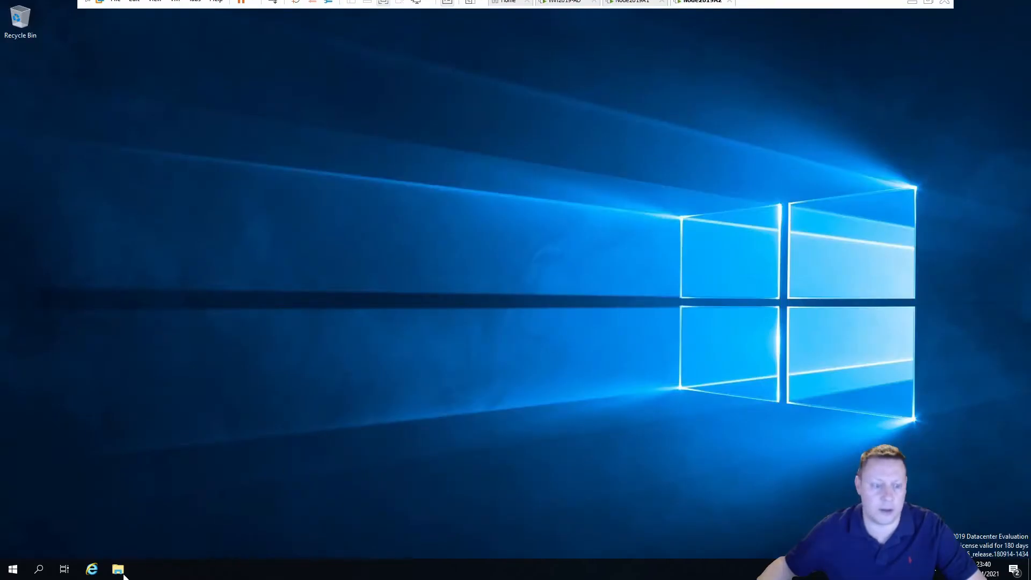
Paste AdventureWorks2019.bak into E:\SQLServer\Backups, then close File Explorer
click(118, 569)
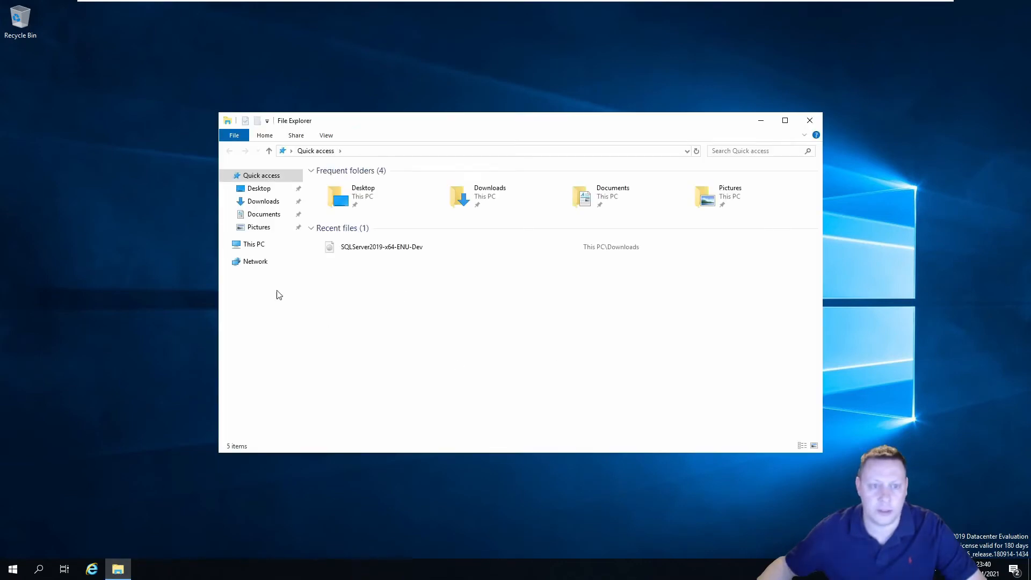
click(254, 244)
double_click(661, 300)
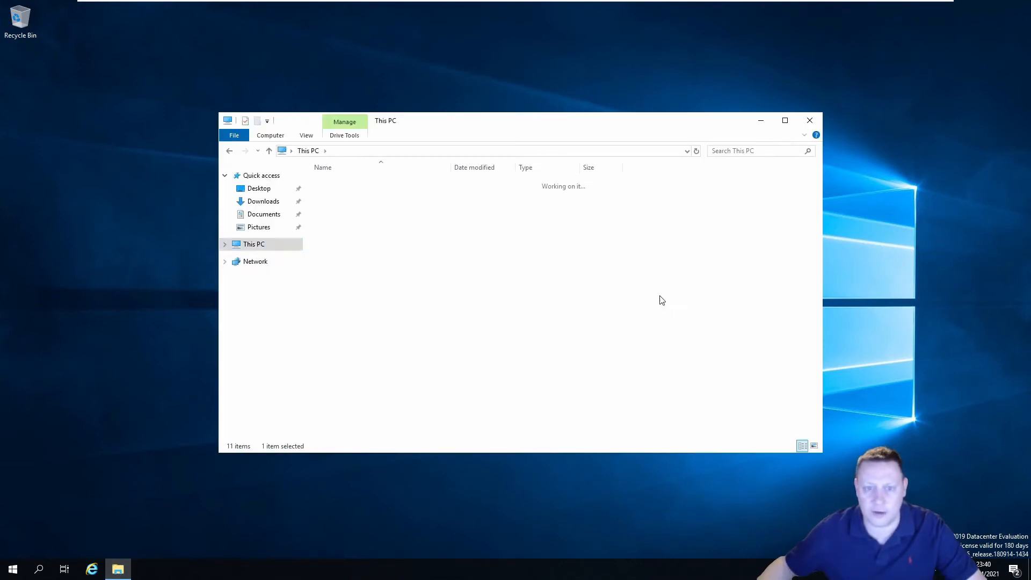
double_click(361, 196)
double_click(357, 184)
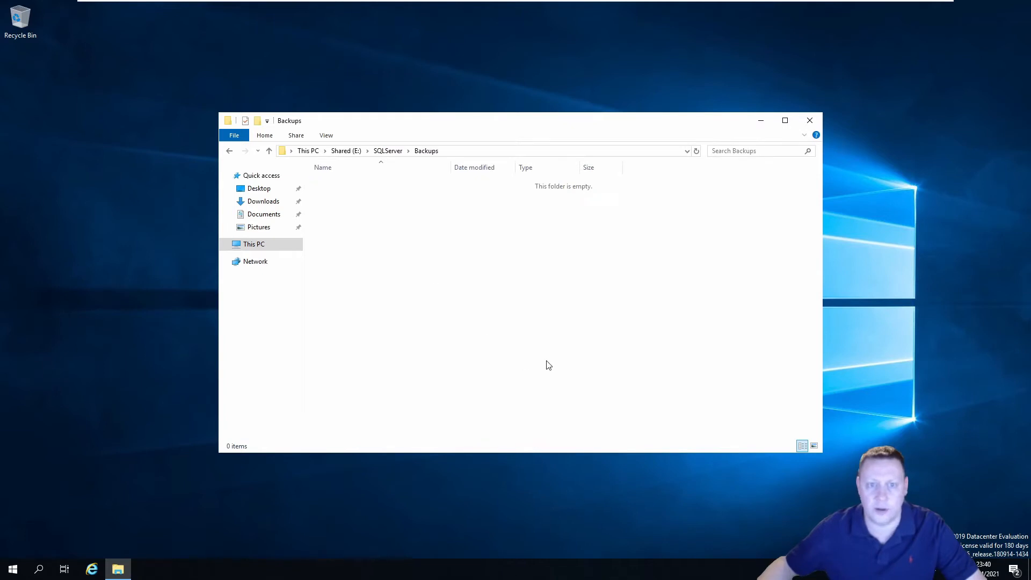
right_click(414, 271)
click(451, 332)
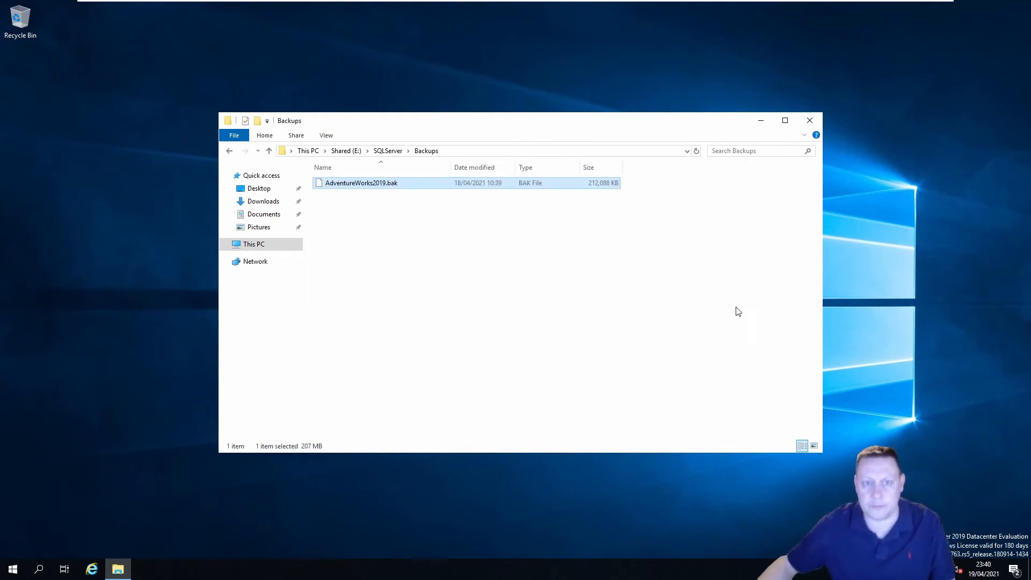
click(810, 121)
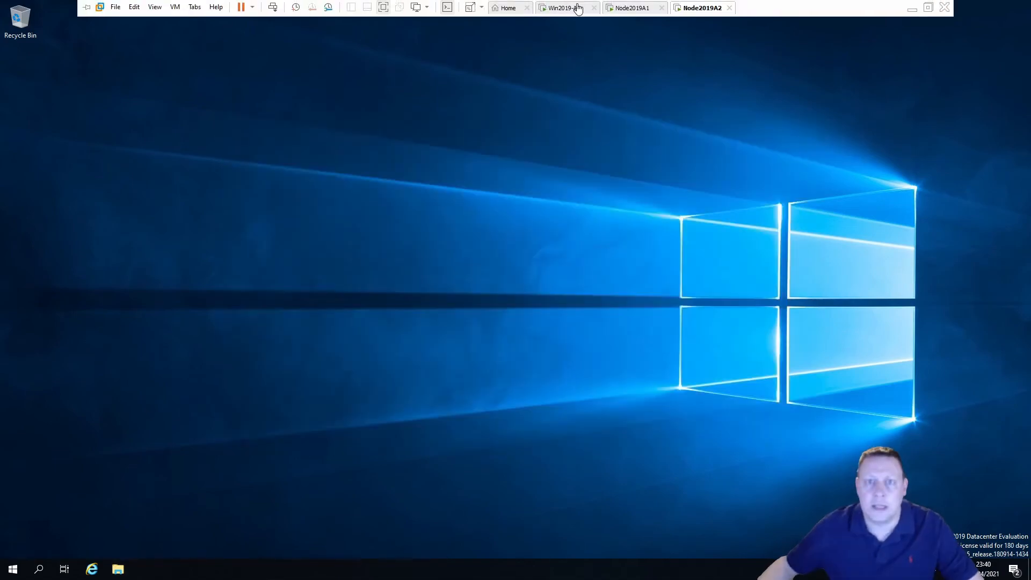
Restore AdventureWorks2019 from the device E:\SQLServer\Backups\AdventureWorks2019.bak on SQLCluster2019A
click(572, 7)
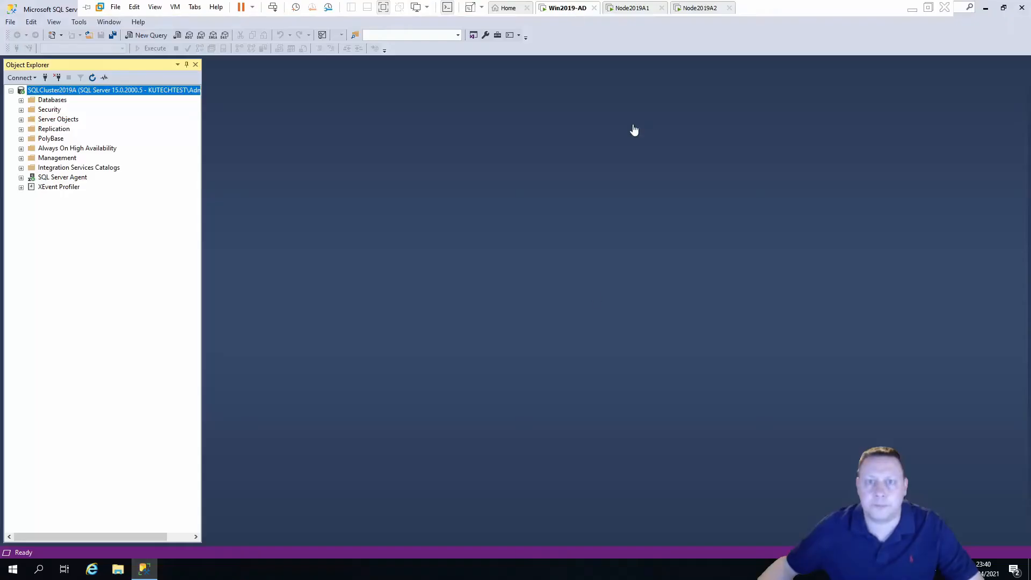
click(21, 99)
right_click(53, 100)
click(120, 133)
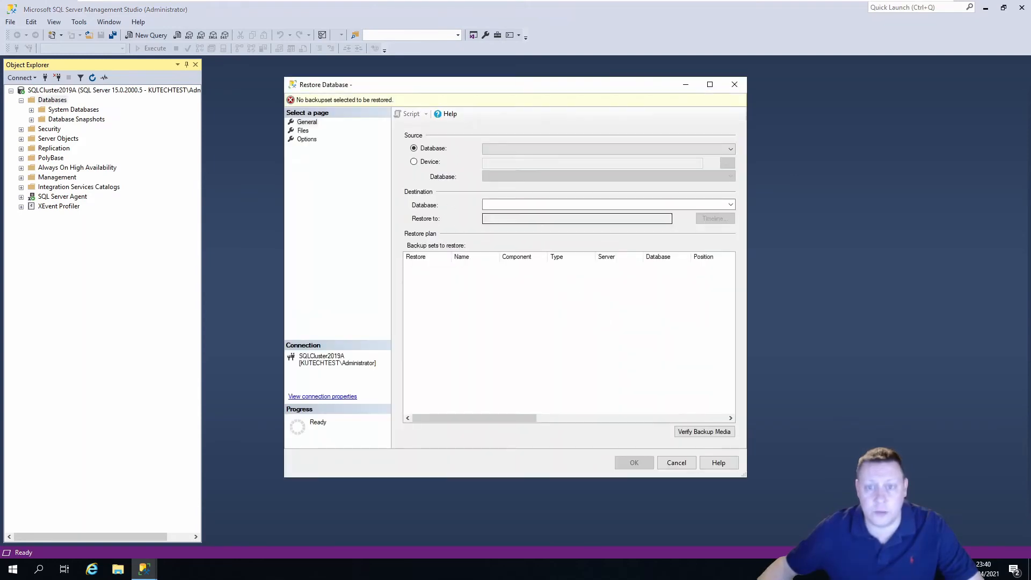
click(436, 161)
click(727, 163)
click(601, 252)
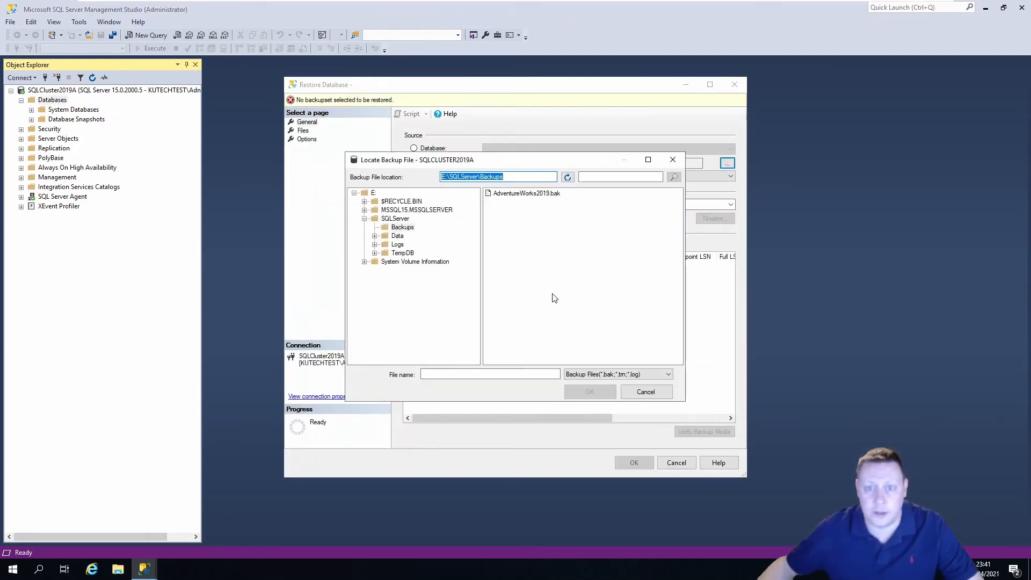
click(528, 194)
click(589, 391)
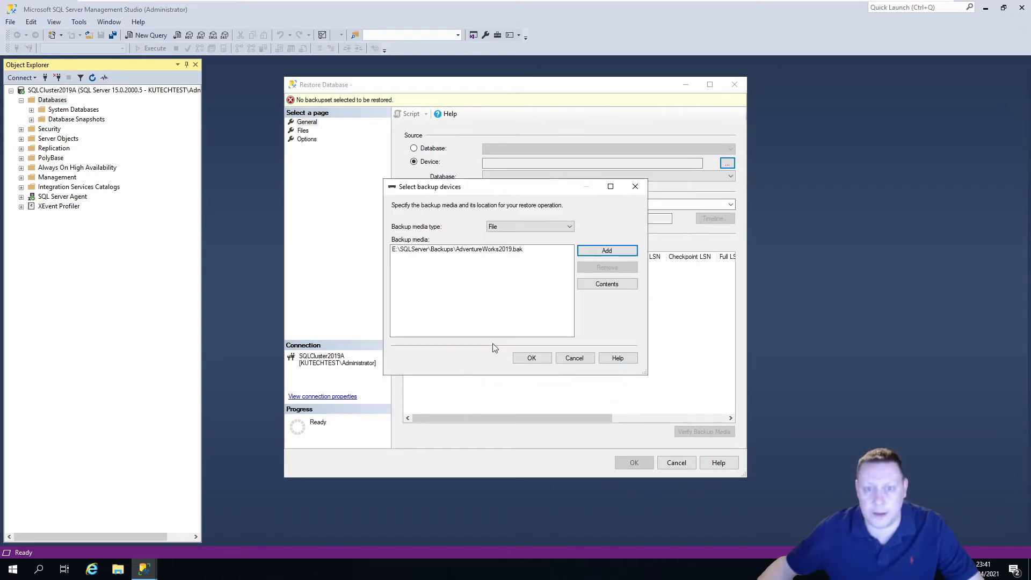
click(536, 359)
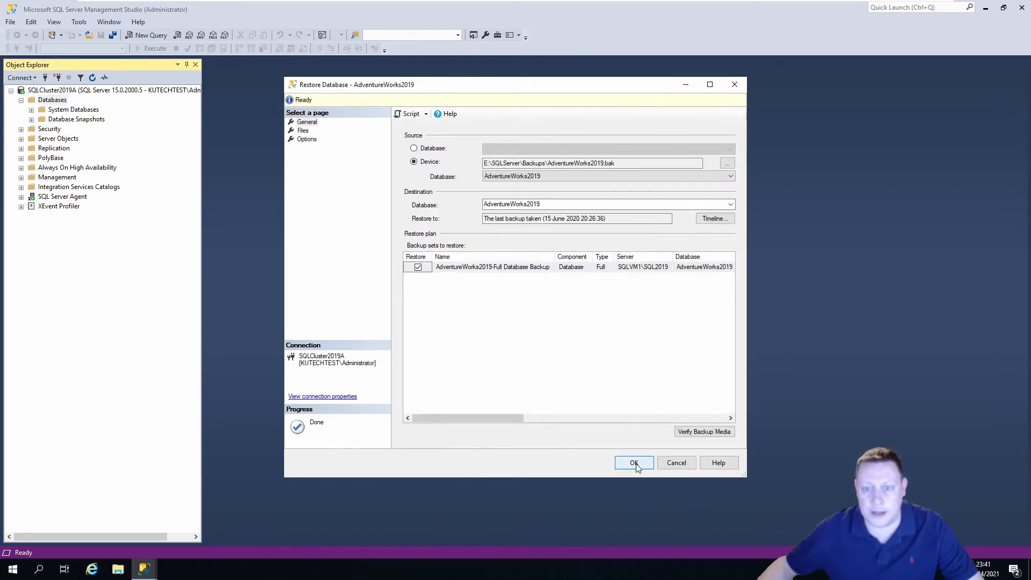
click(634, 463)
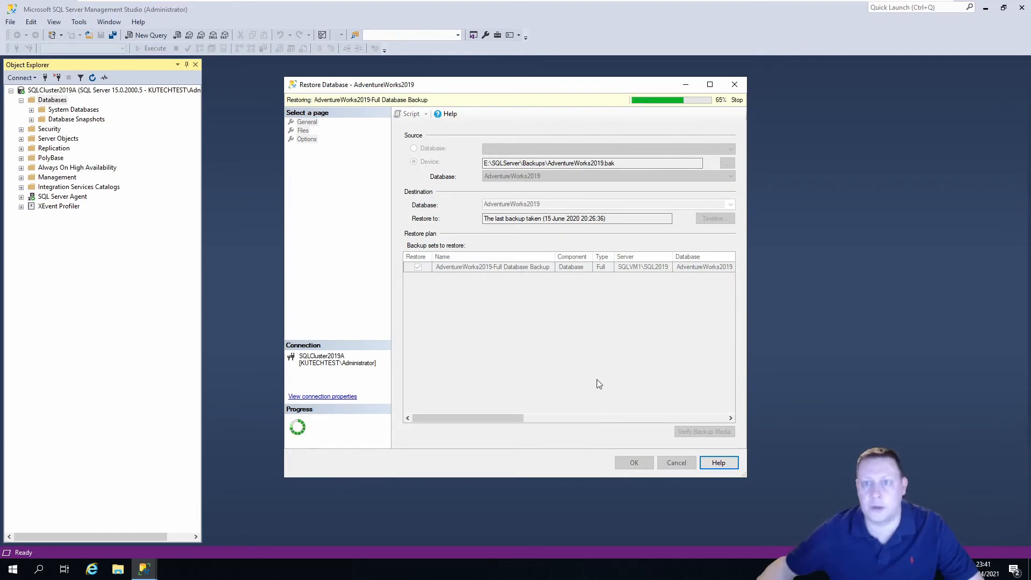
click(602, 325)
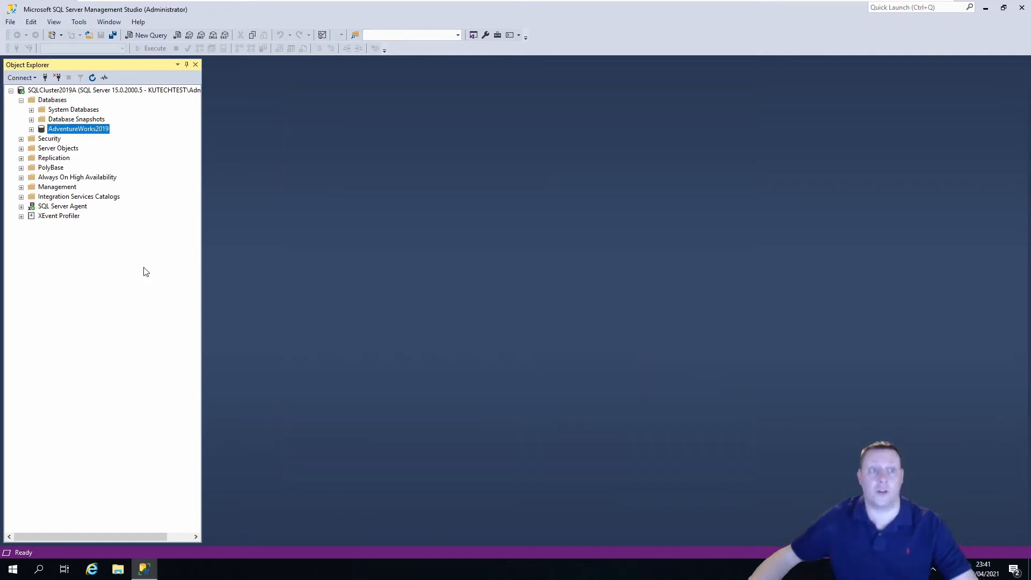
Open a new query window with text zoomed to 150%
click(164, 35)
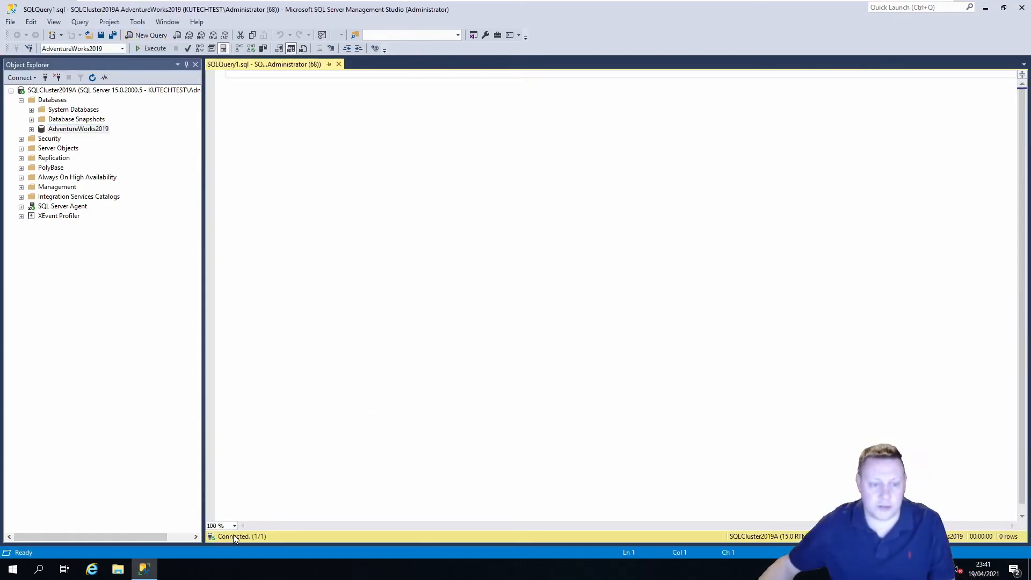
click(234, 525)
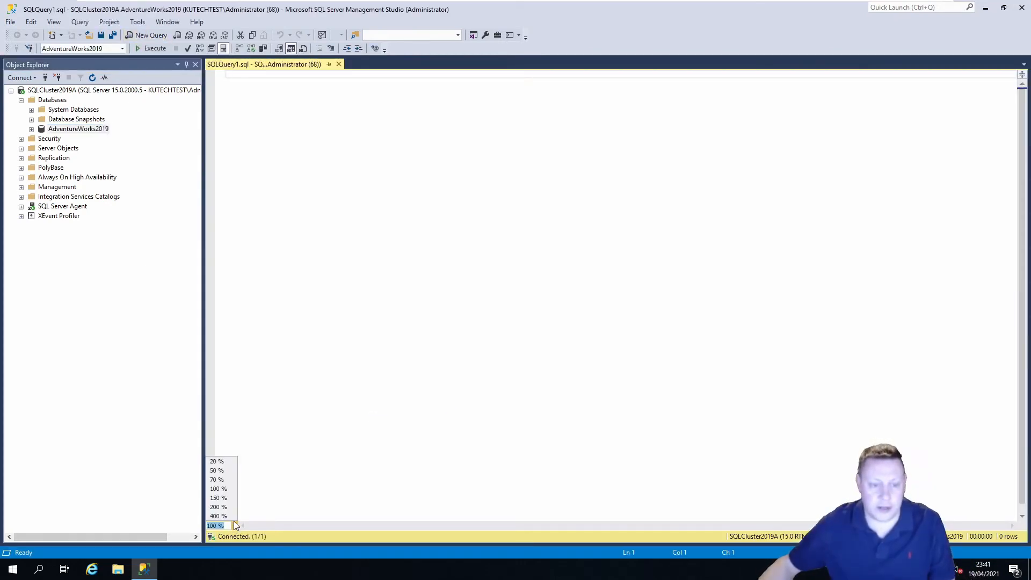
click(226, 498)
Run 'select top 10 * from sales.SalesOrderHeader' and select the query text afterwards
text(sel)
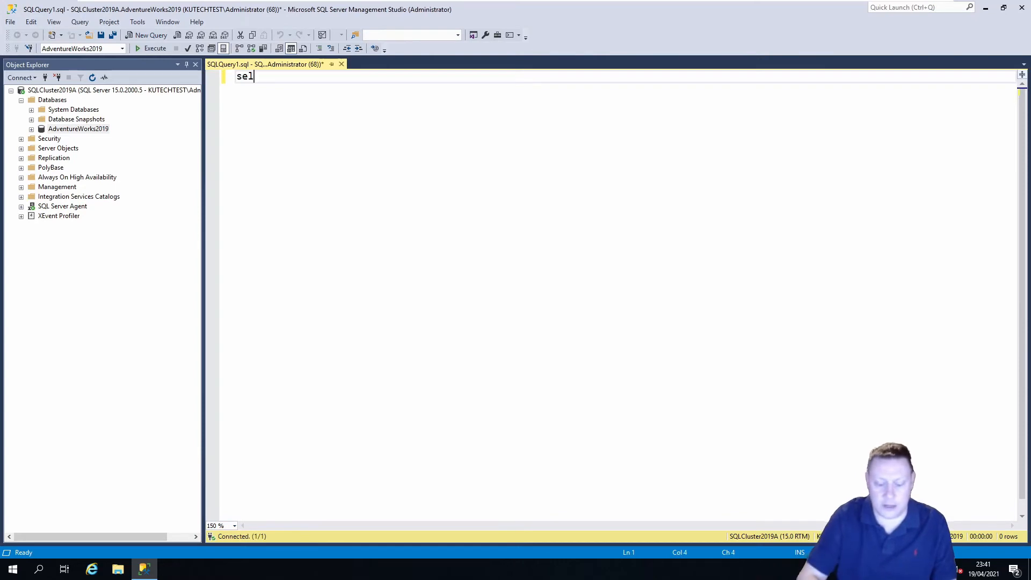
text(ect top 10 *)
key(Return)
text(from )
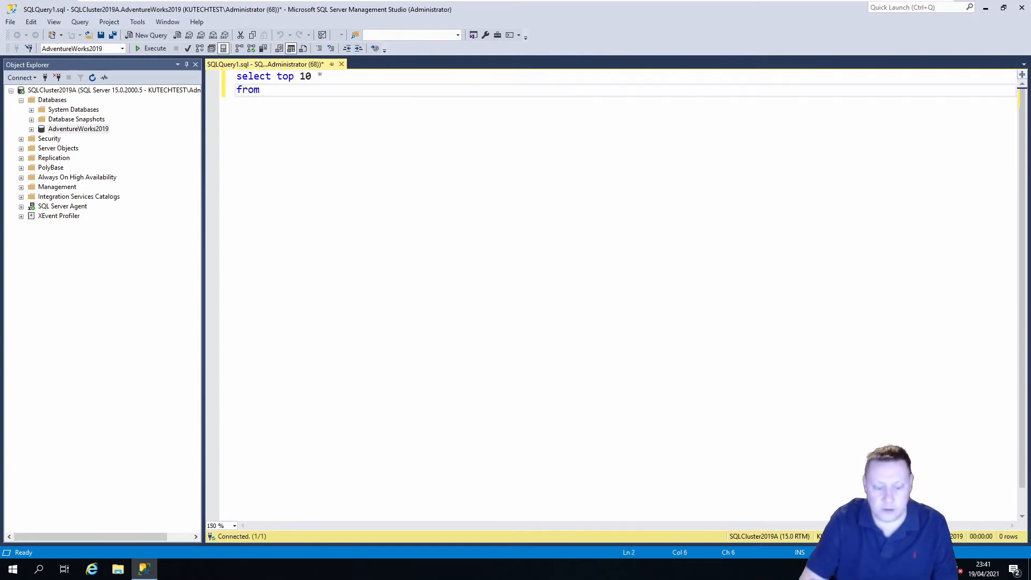
text(sales.sales)
key(Down)
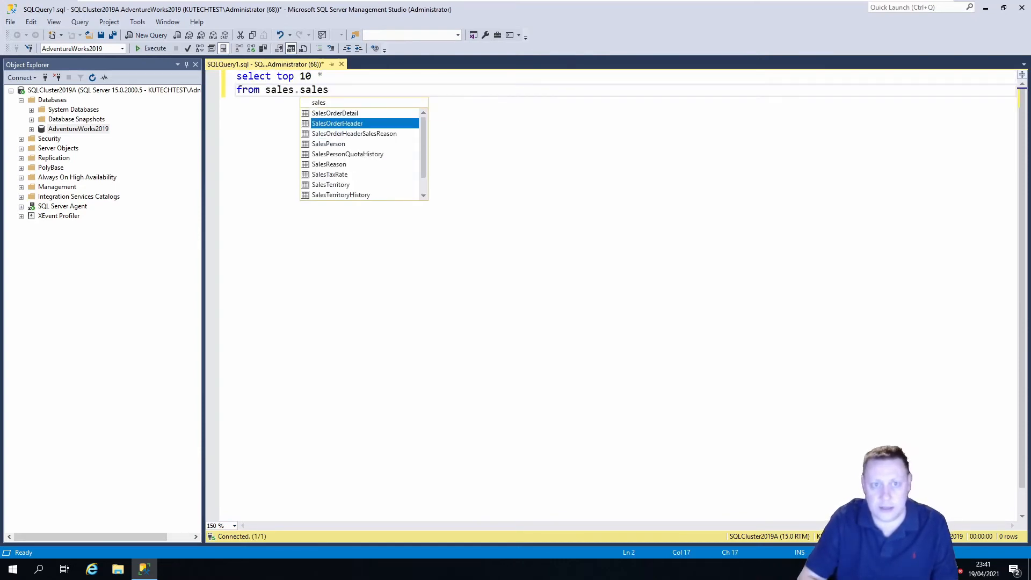
key(Return)
key(Return)
key(F5)
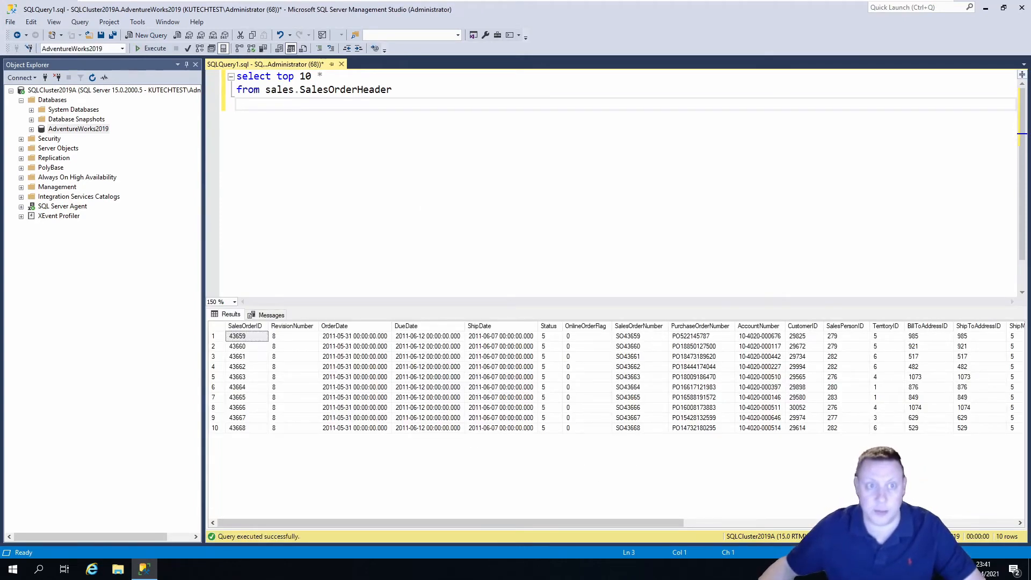
key(ctrl+a)
Run 'select * from sys.dm_os_cluster_nodes' in place of the previous query
text(select *)
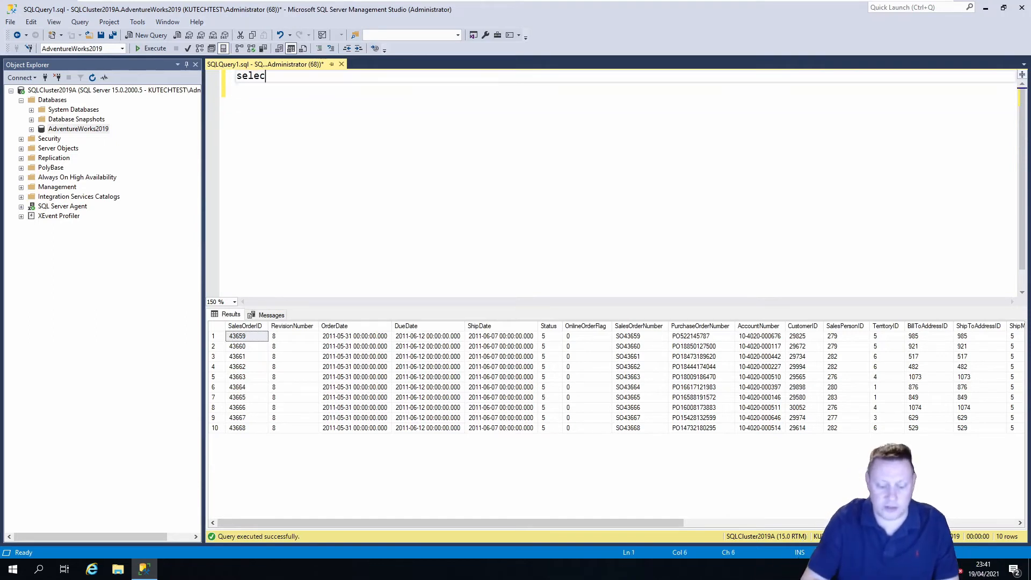
key(Return)
text(from sys)
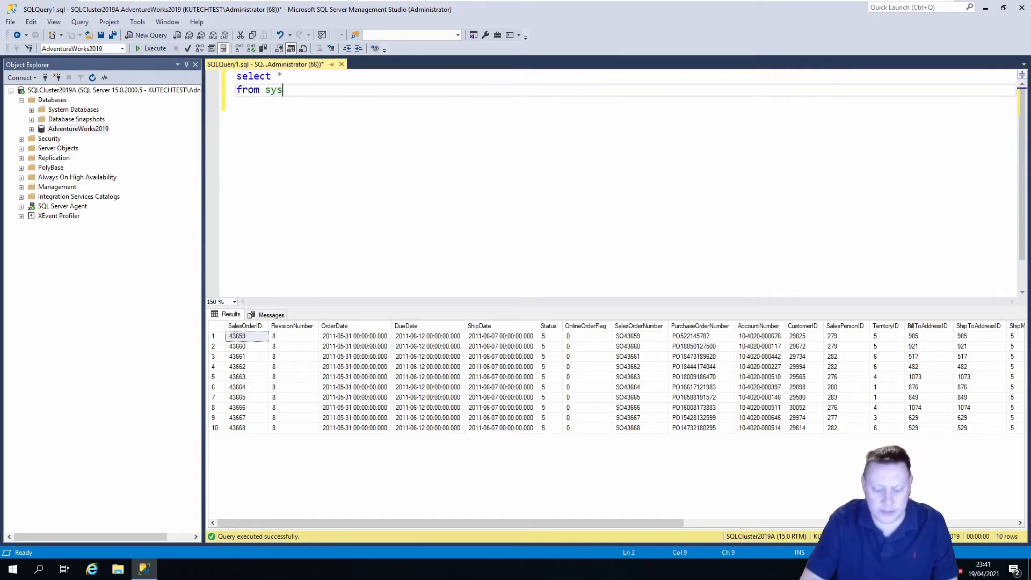
text(.dm_os_cl)
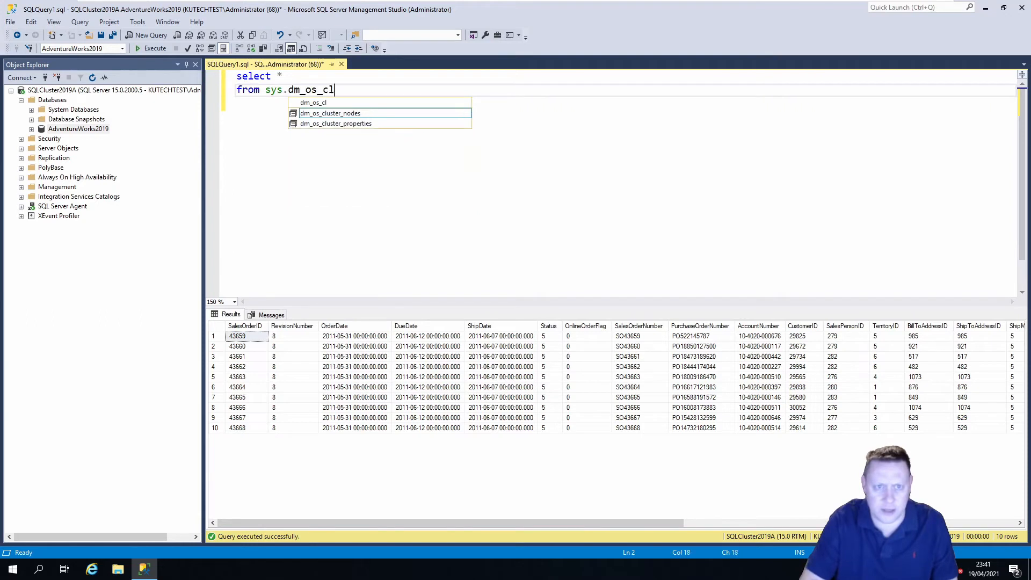
text(u)
key(Tab)
key(Return)
key(F5)
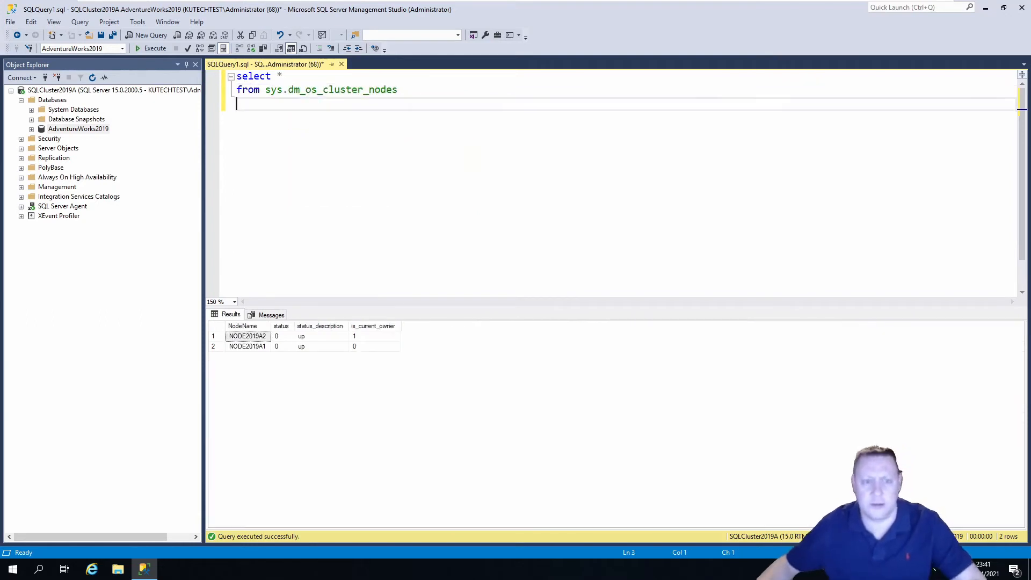
Inspect the NODE2019A2 and NODE2019A1 result rows and their up status
click(213, 336)
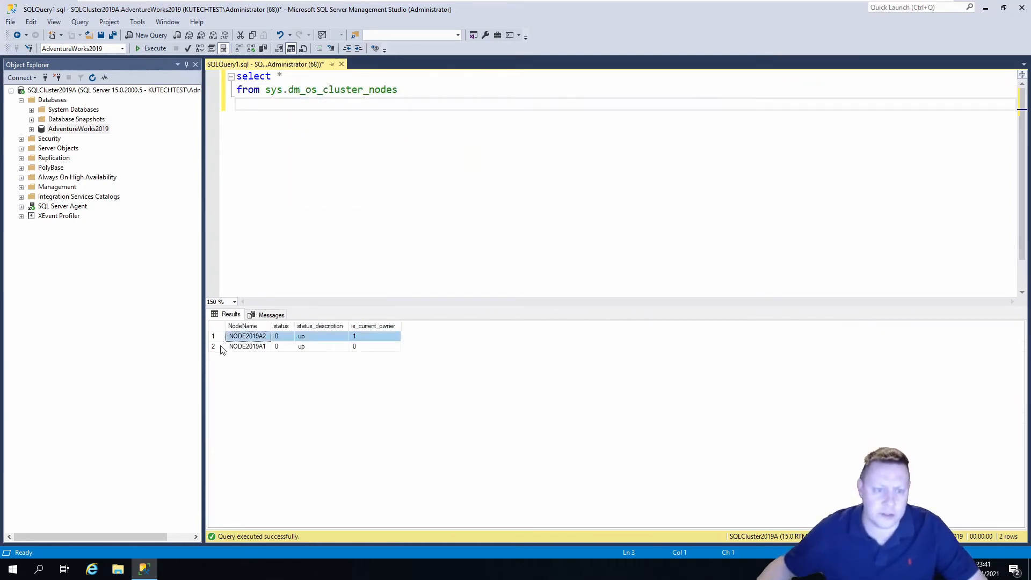
click(213, 346)
drag(310, 346, 310, 336)
click(373, 336)
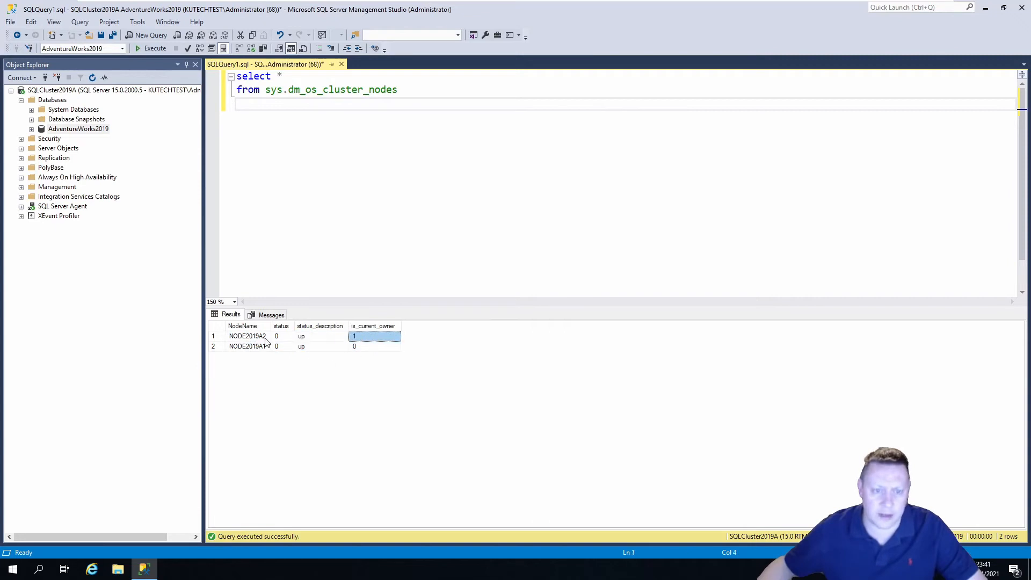
click(247, 336)
shift+click(376, 337)
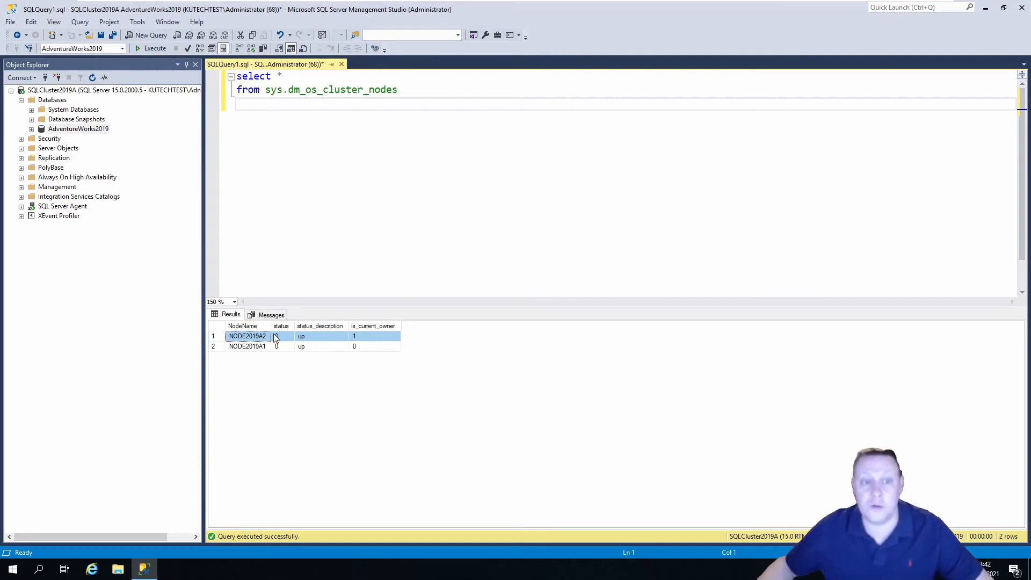
Widen the NodeName column and review both node rows, NODE2019A2 as owner
drag(272, 326, 281, 329)
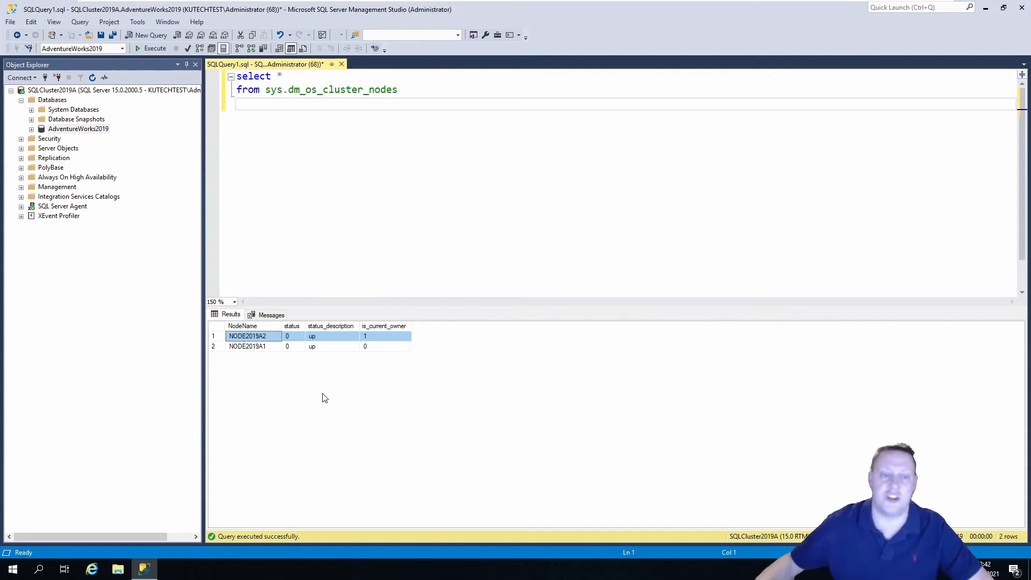
click(269, 338)
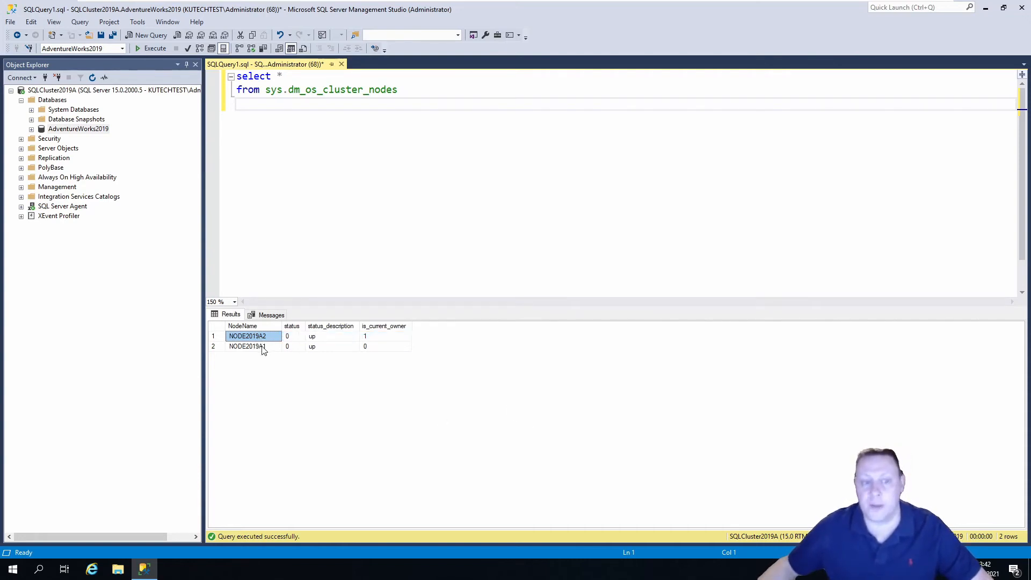
click(263, 348)
click(236, 345)
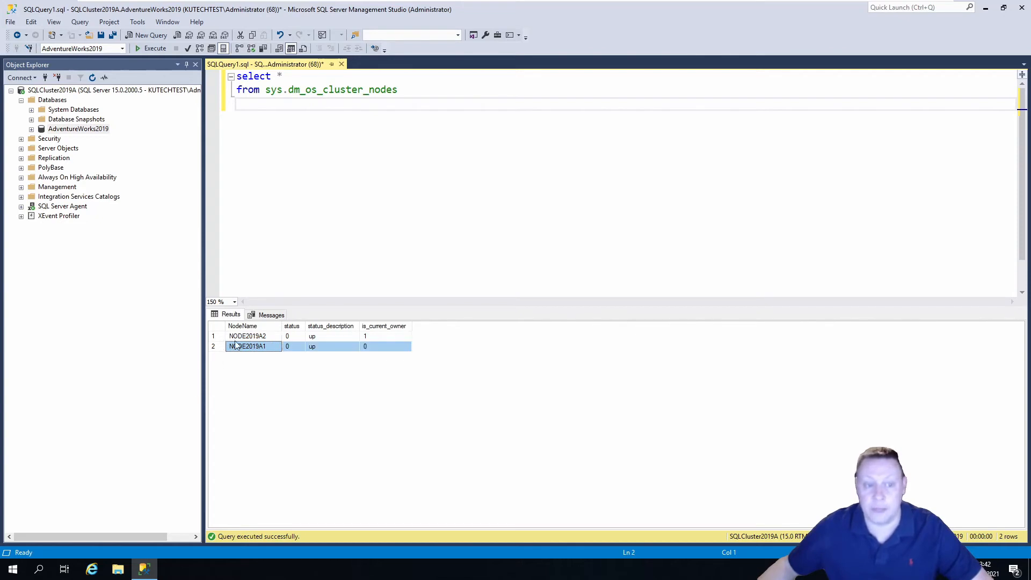
click(263, 337)
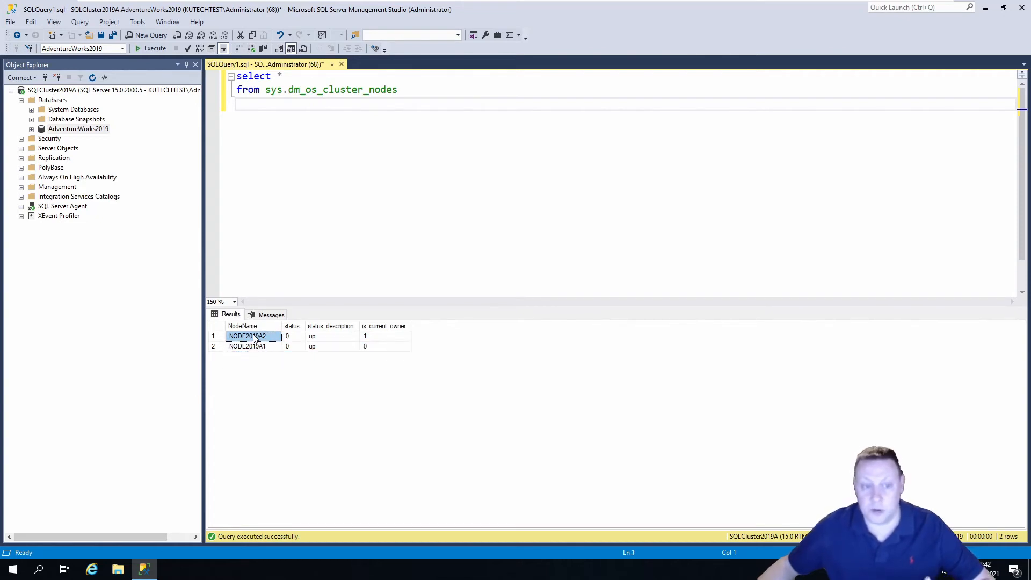
click(224, 347)
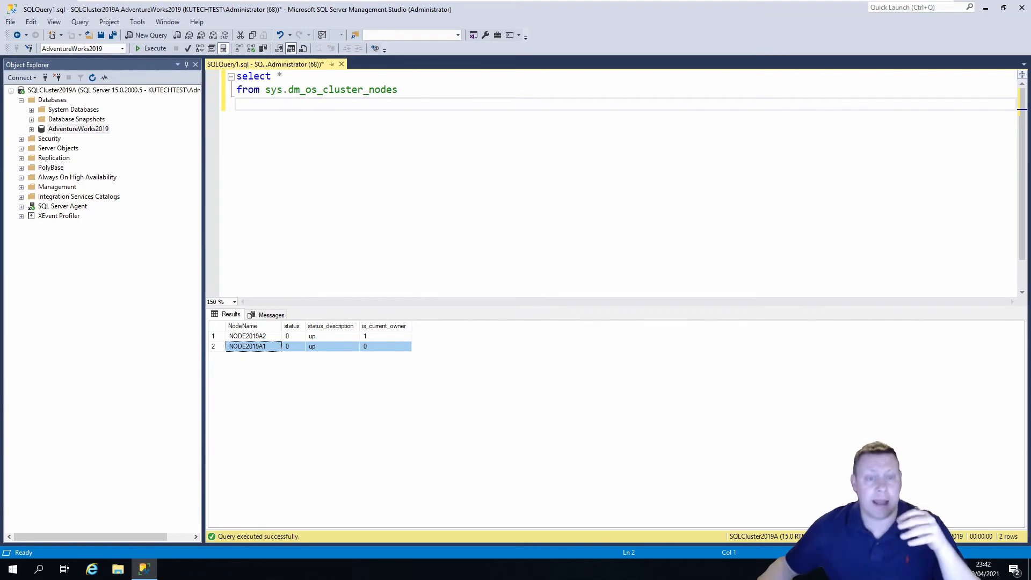
click(236, 104)
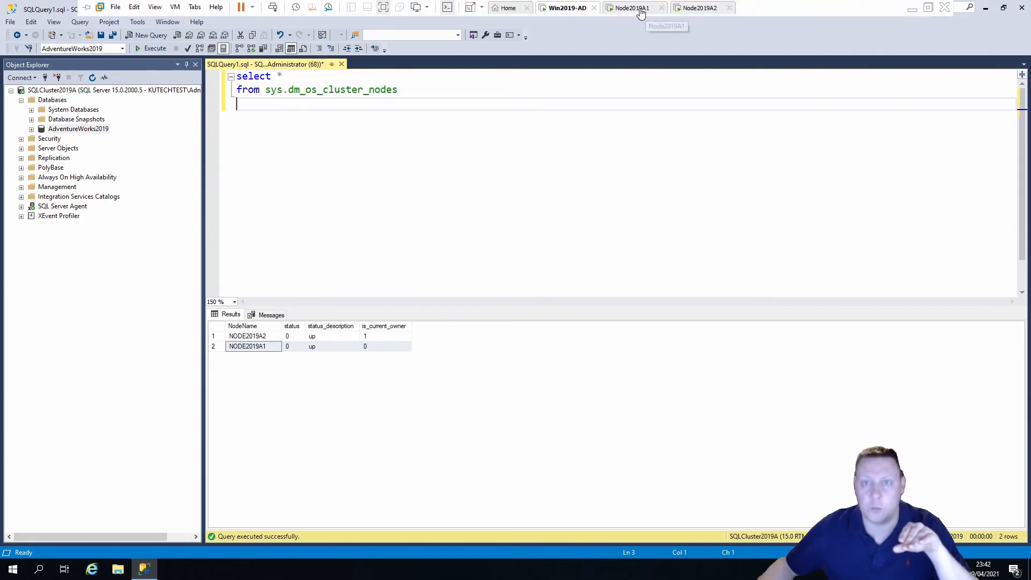
Move the SQL Server (MSSQLSERVER) role to Node2019A1 via Move > Select Node
click(633, 8)
right_click(210, 89)
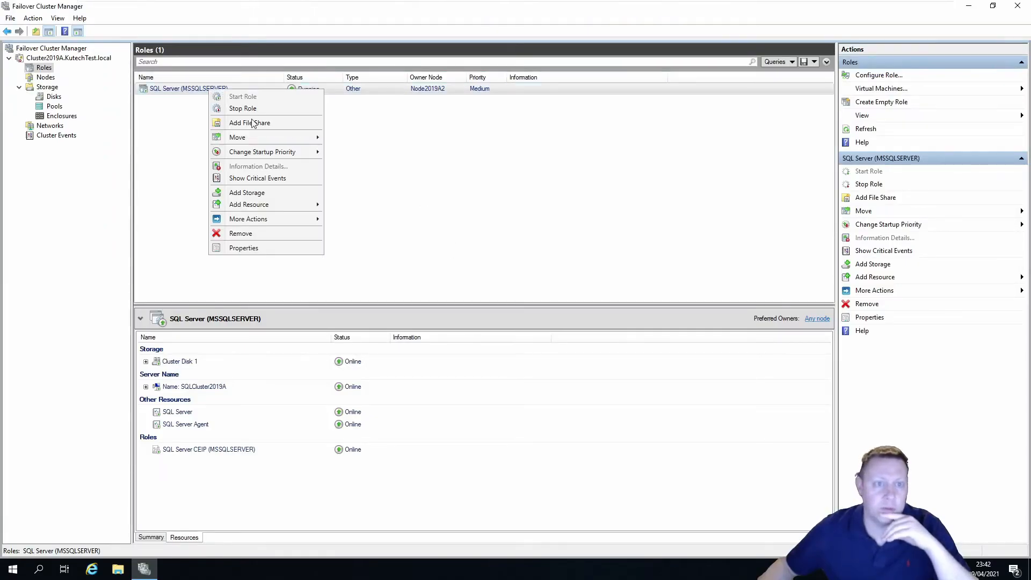
mouse_move(265, 141)
click(370, 149)
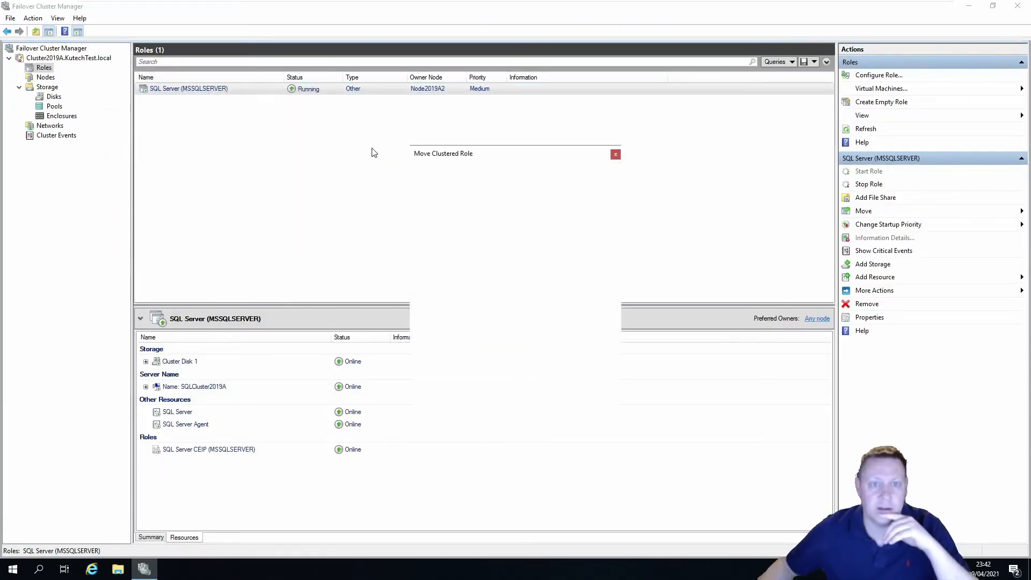
click(465, 241)
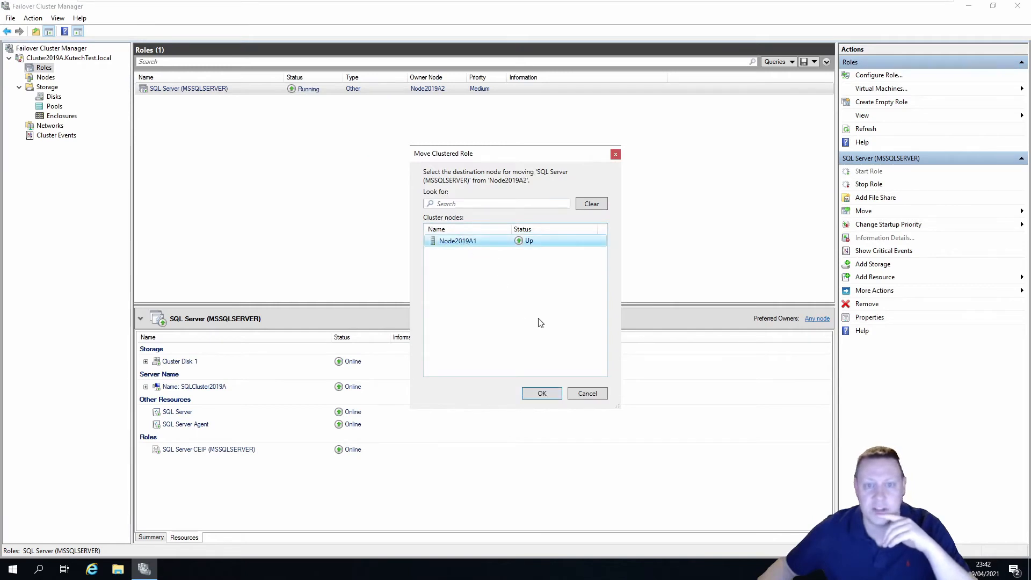
click(542, 393)
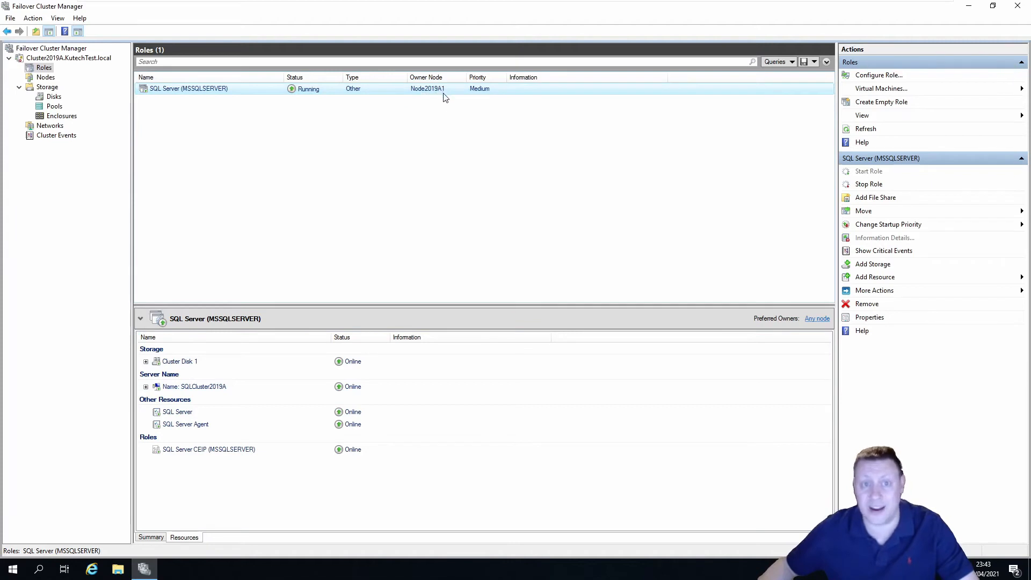
click(580, 8)
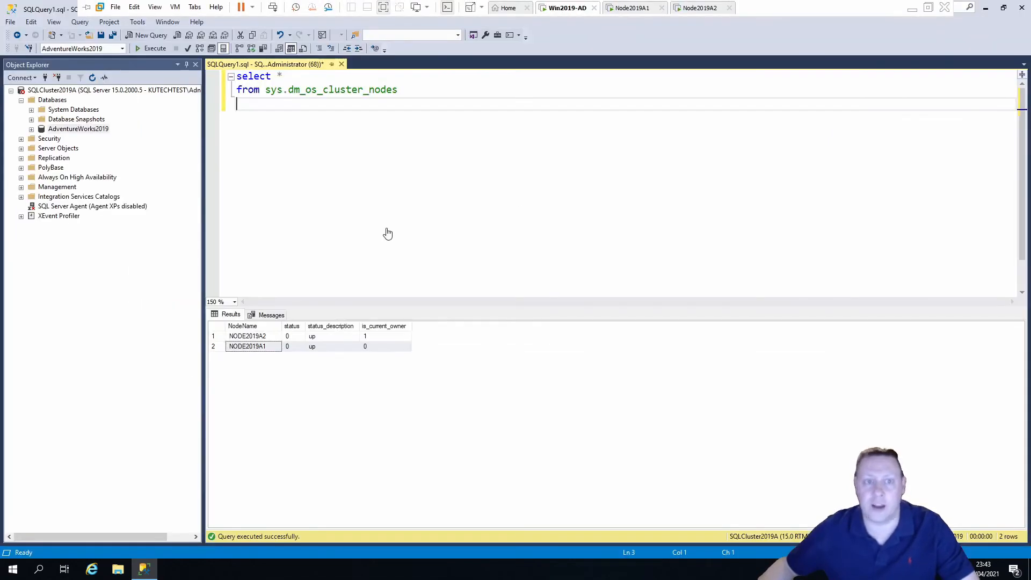
Rerun the sys.dm_os_cluster_nodes query and confirm NODE2019A1 is now the current owner
click(156, 50)
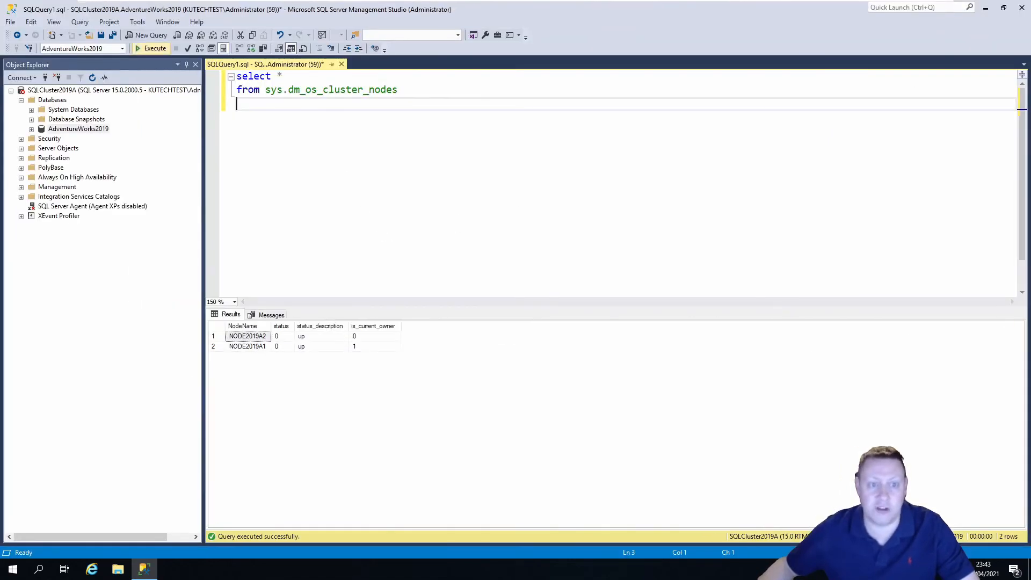
drag(373, 349, 251, 357)
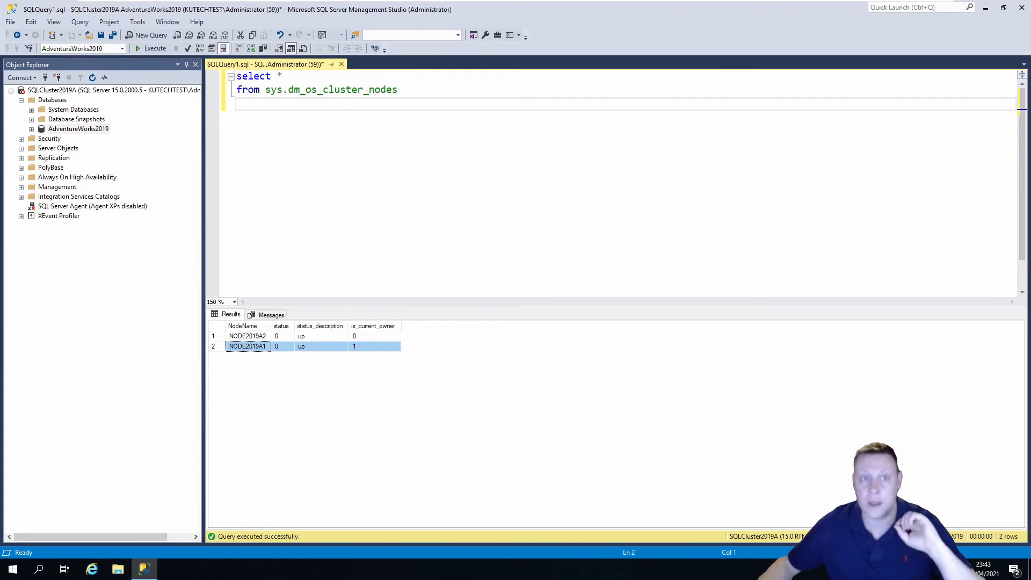
drag(240, 107, 237, 76)
click(268, 117)
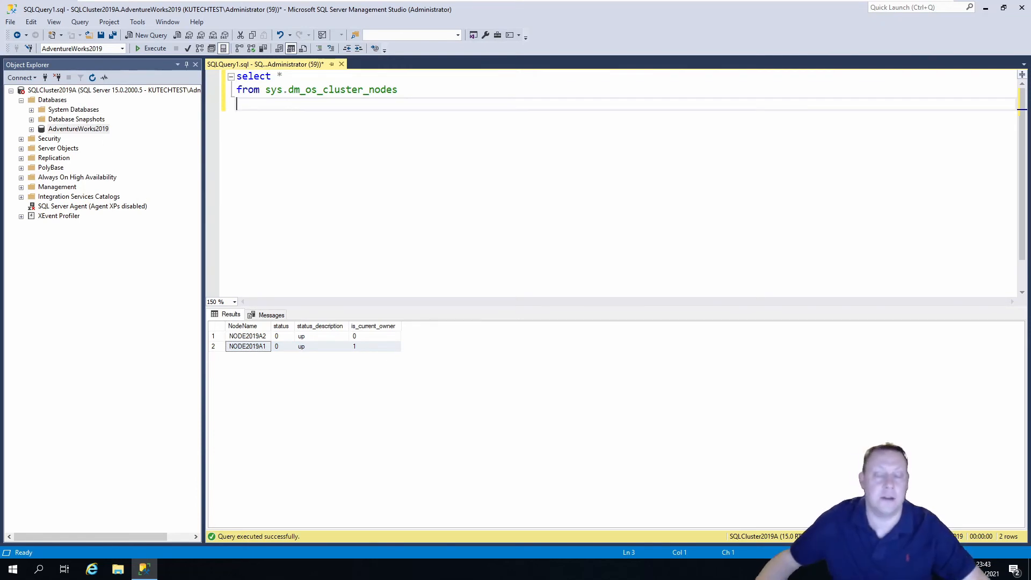
click(15, 570)
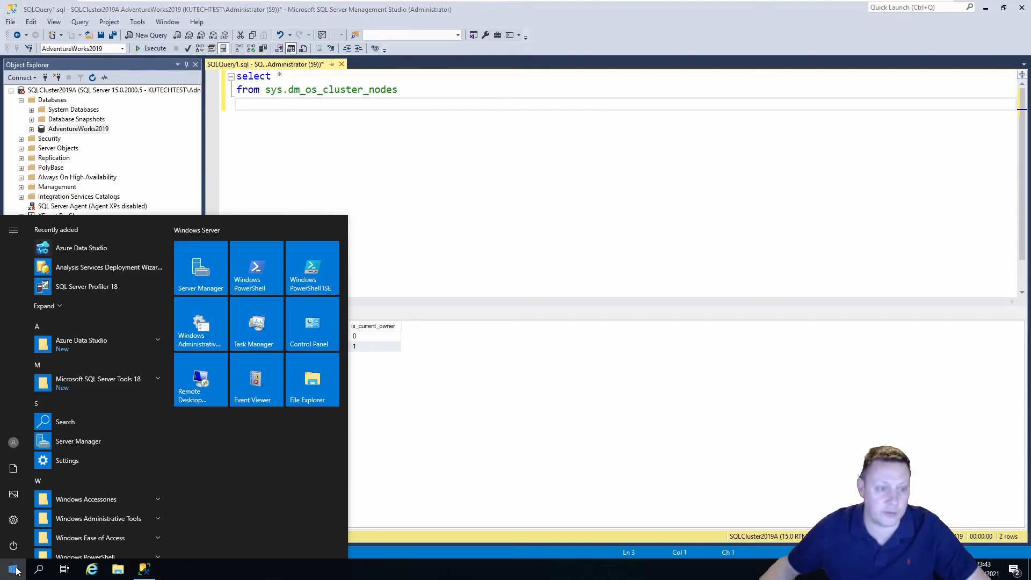
Launch Windows PowerShell ISE and close its Commands pane
text(power)
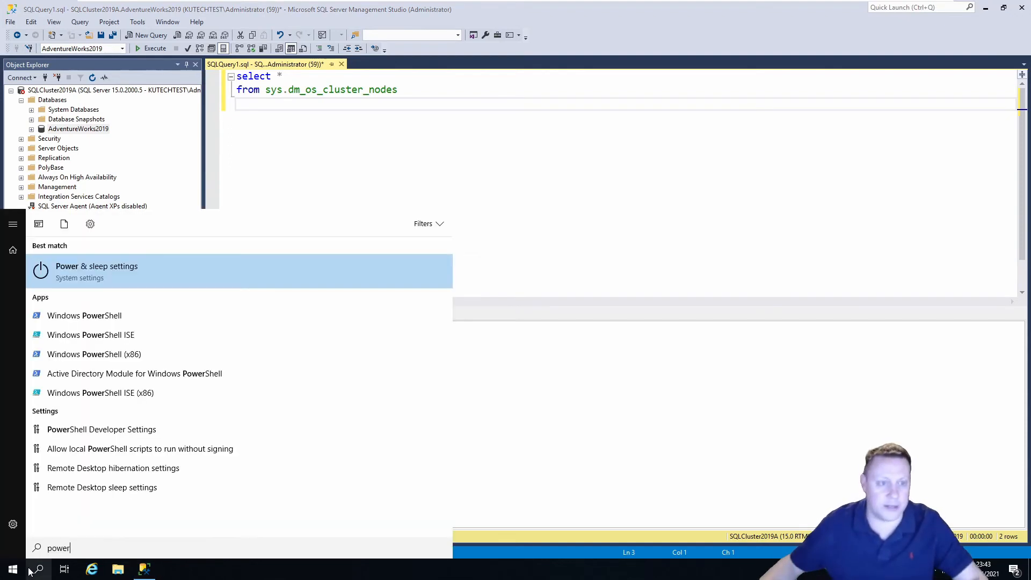
click(130, 336)
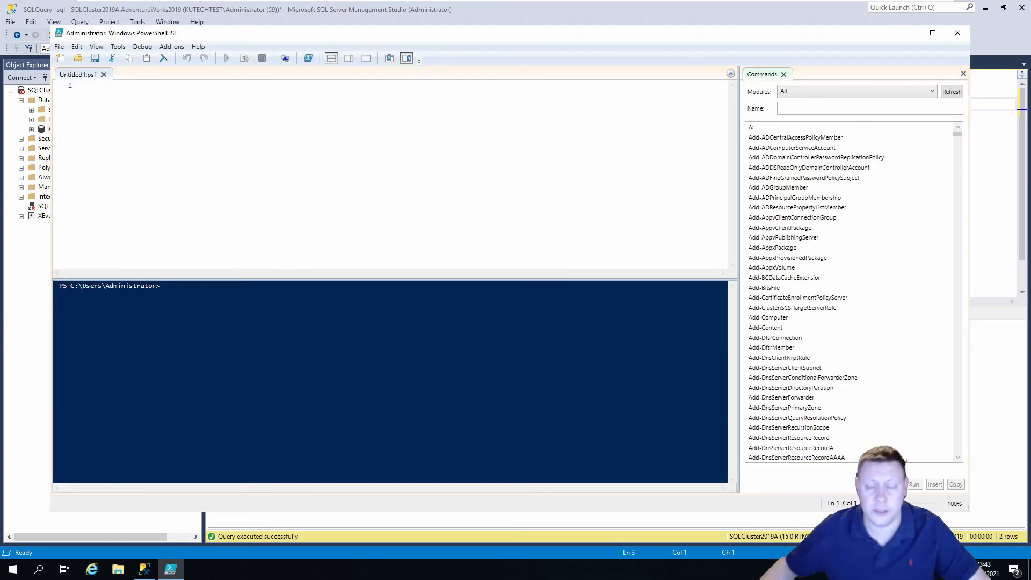
click(962, 73)
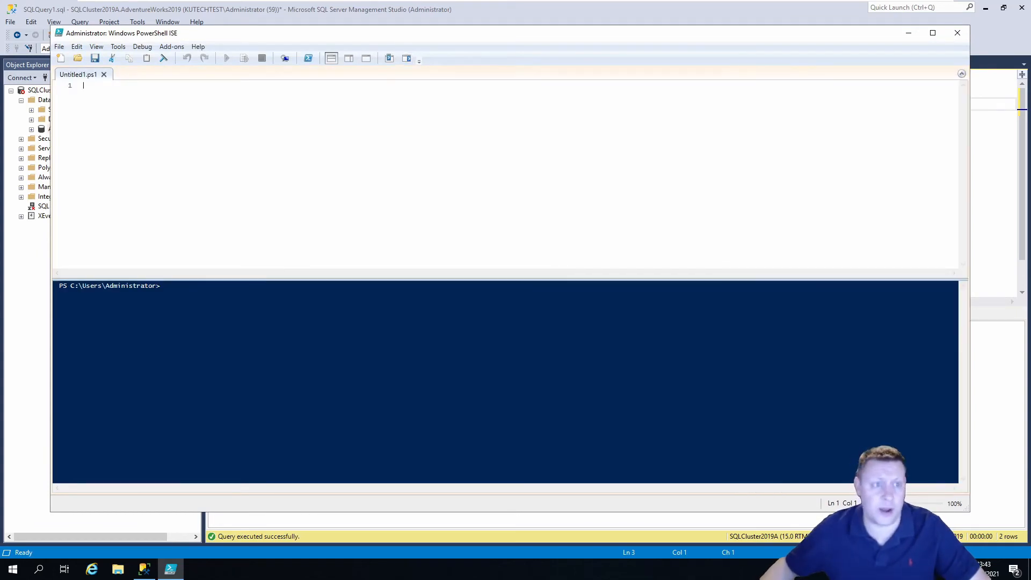
Change the Lucida Console font size from 9 to 12 in Tools > Options
click(117, 46)
click(133, 58)
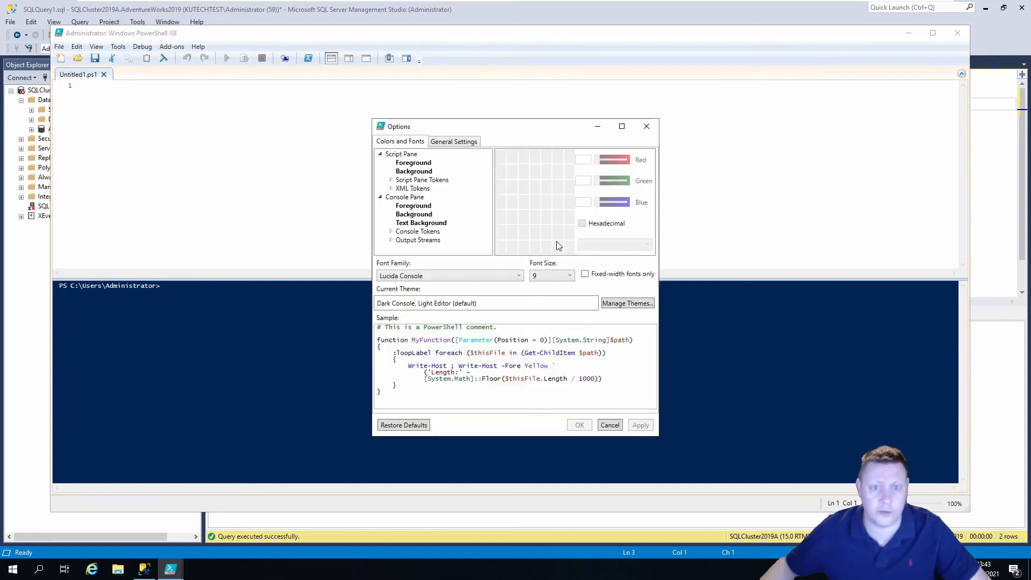
click(541, 277)
click(550, 327)
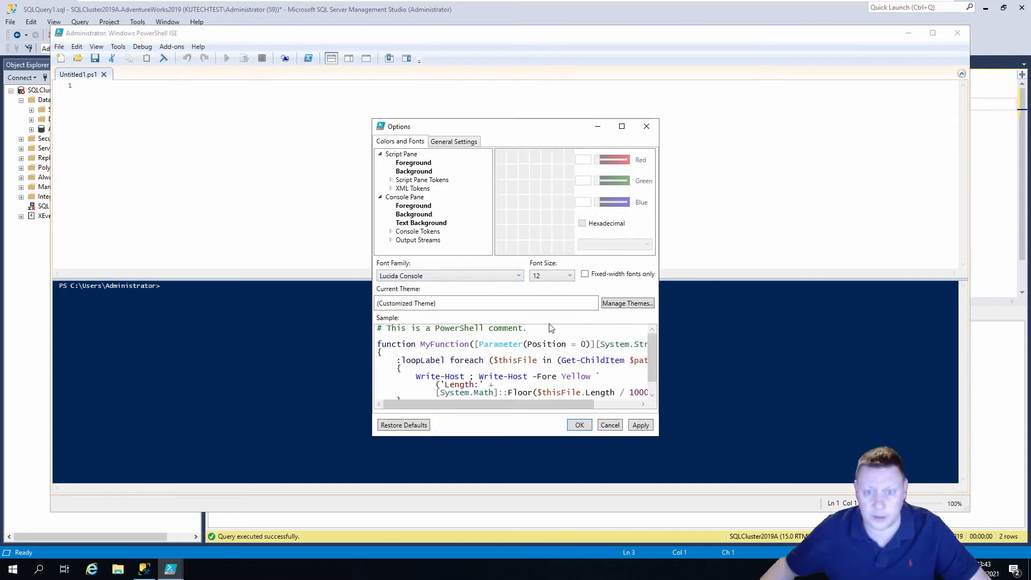
click(580, 426)
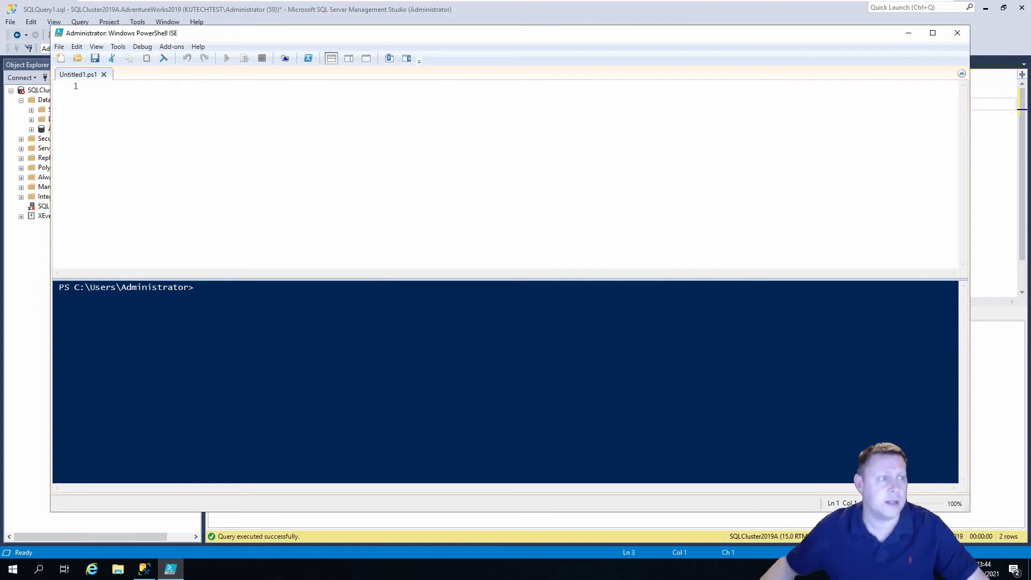
Run Install-Module -Name "SQLServer", accepting the NuGet provider and trusting the repository for all installs
text(Ins)
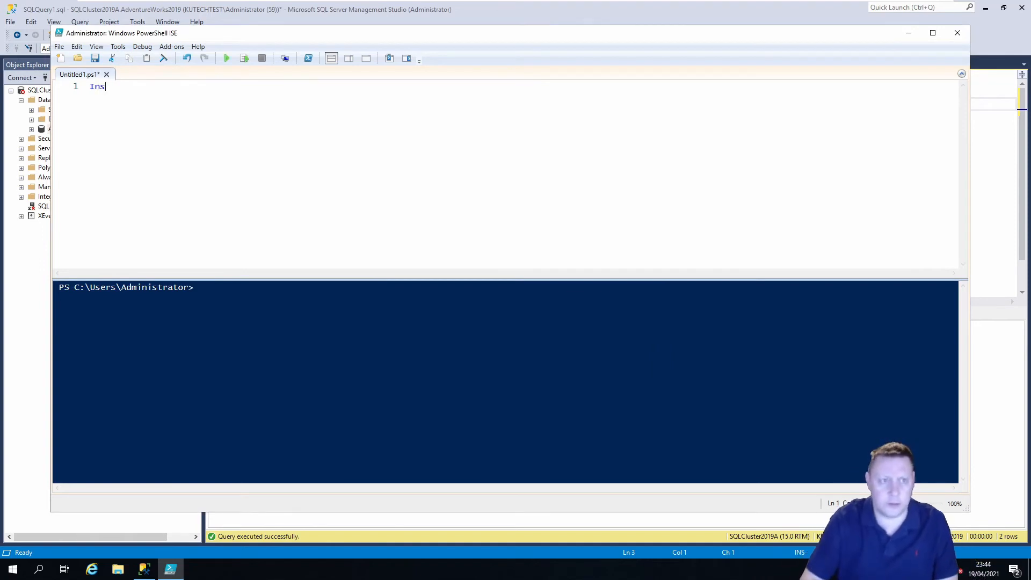
text(tall-Mo)
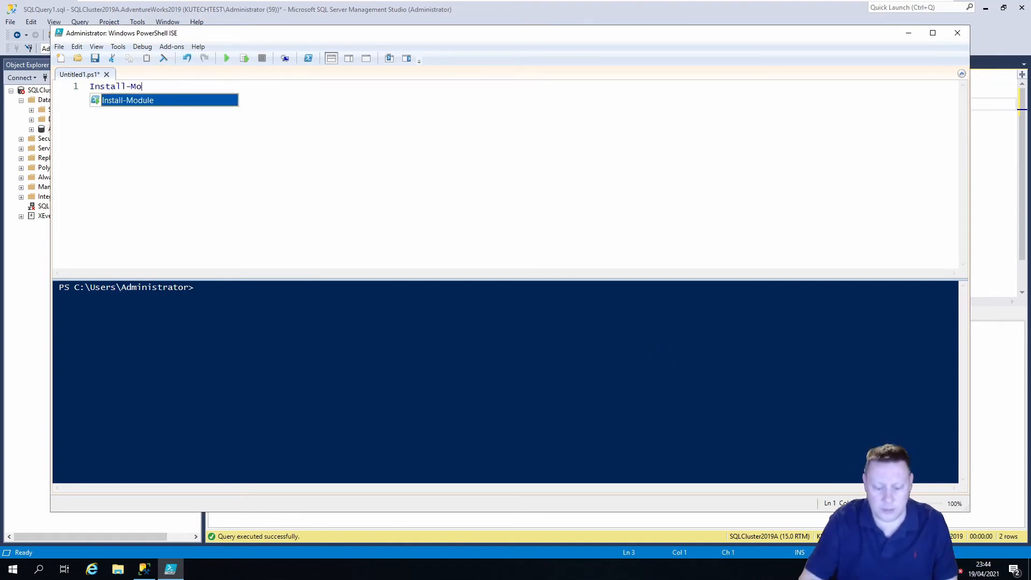
text(dule -Name "SQLServ)
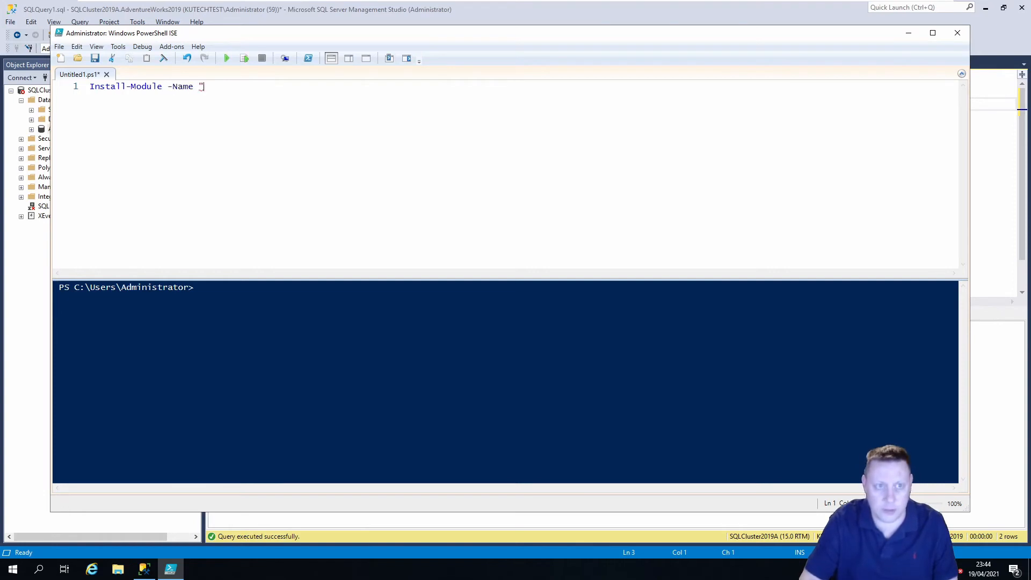
text(er")
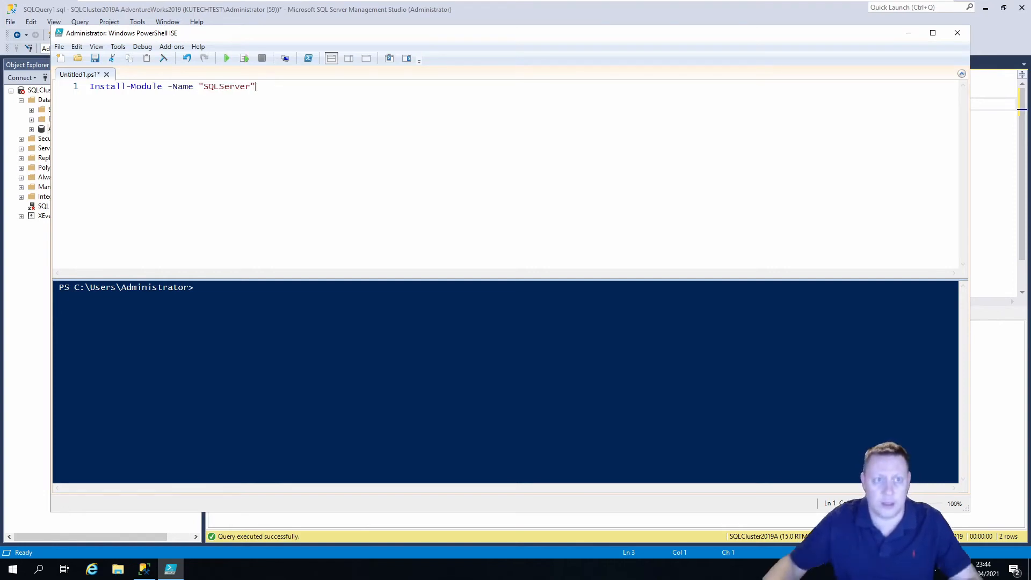
key(F5)
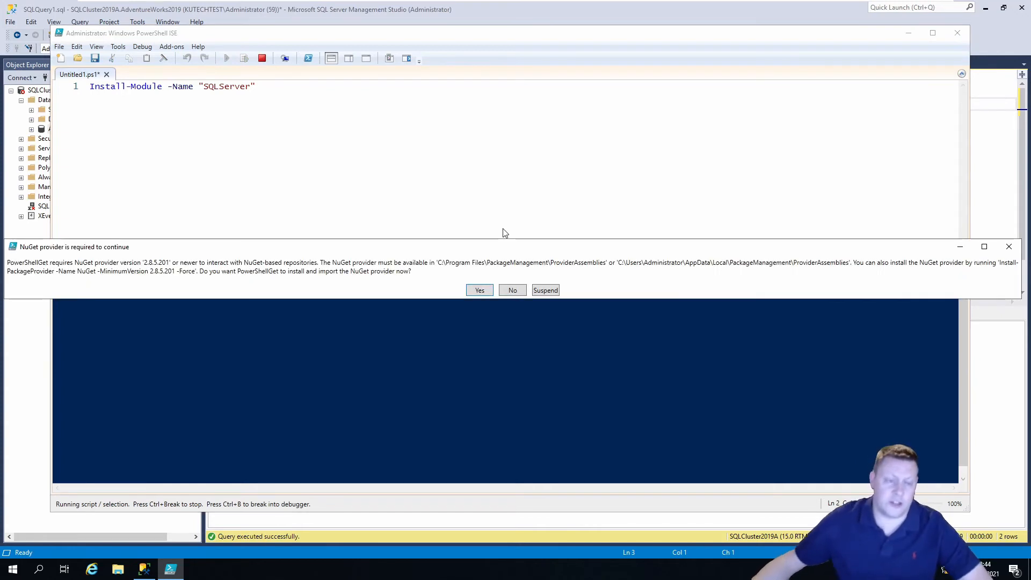
click(484, 290)
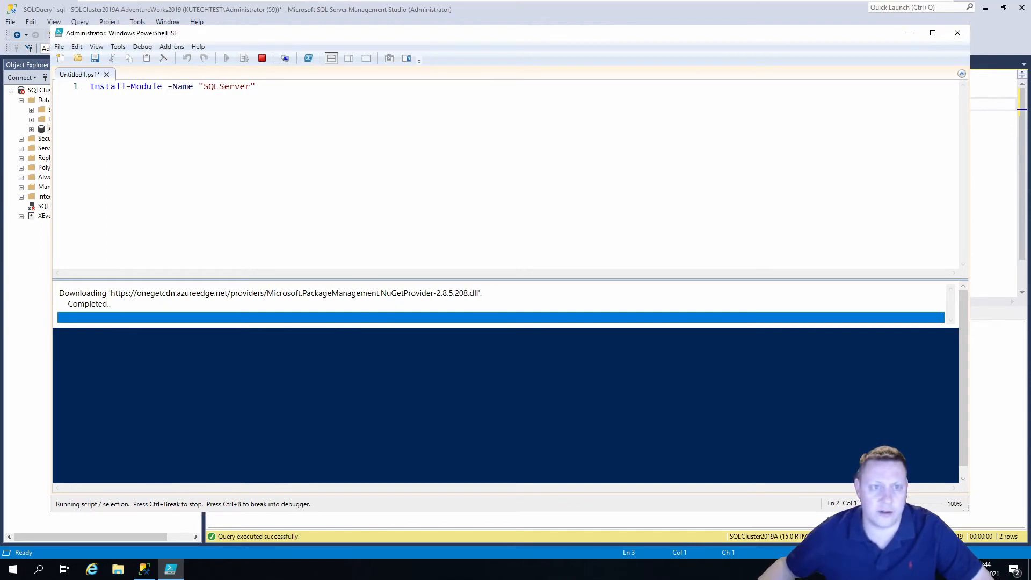
click(474, 290)
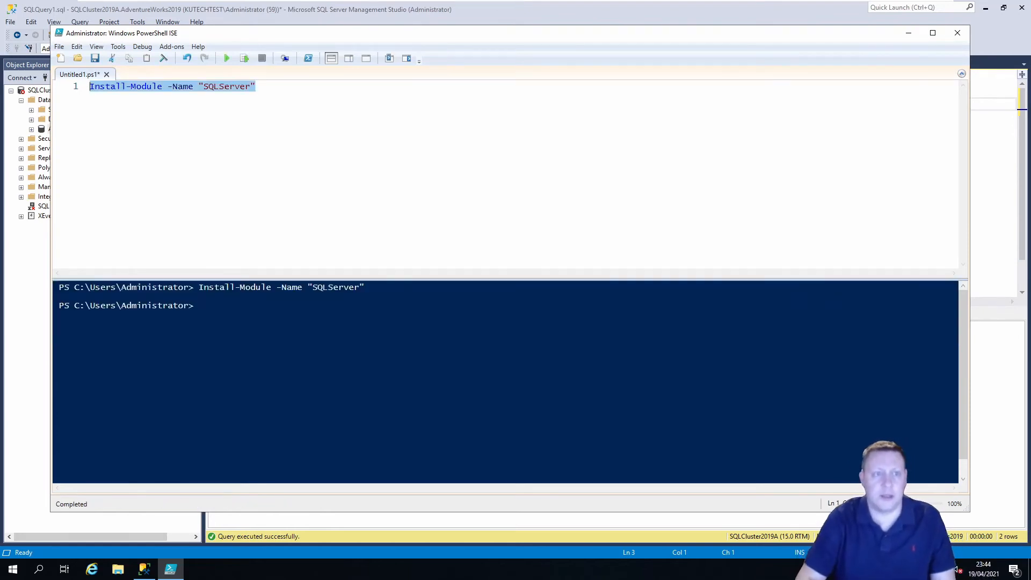
Replace the script with a while/try/catch Invoke-Sqlcmd loop logging Success or Connection Failed every second
text(cls)
key(Return)
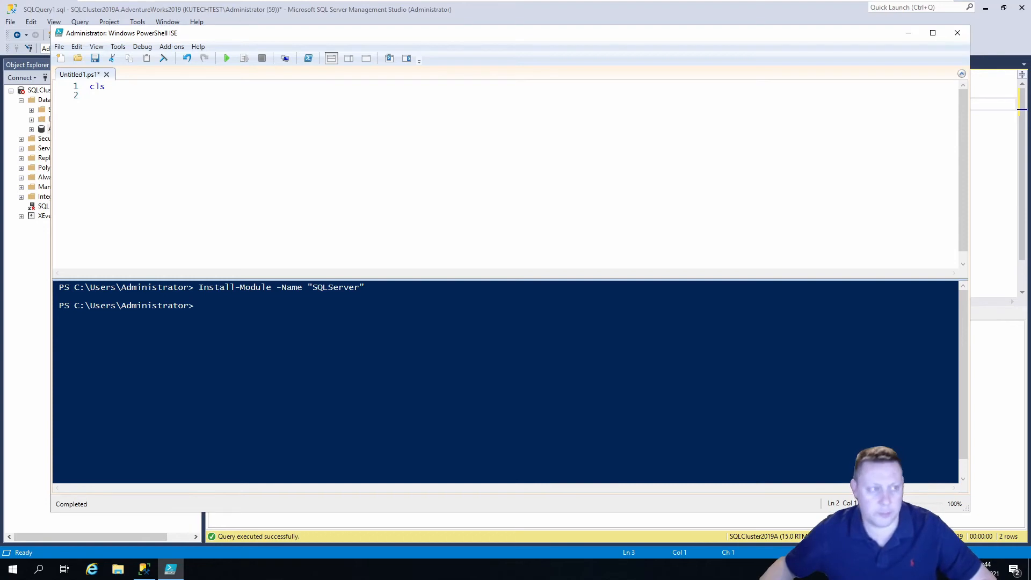
drag(110, 87, 89, 86)
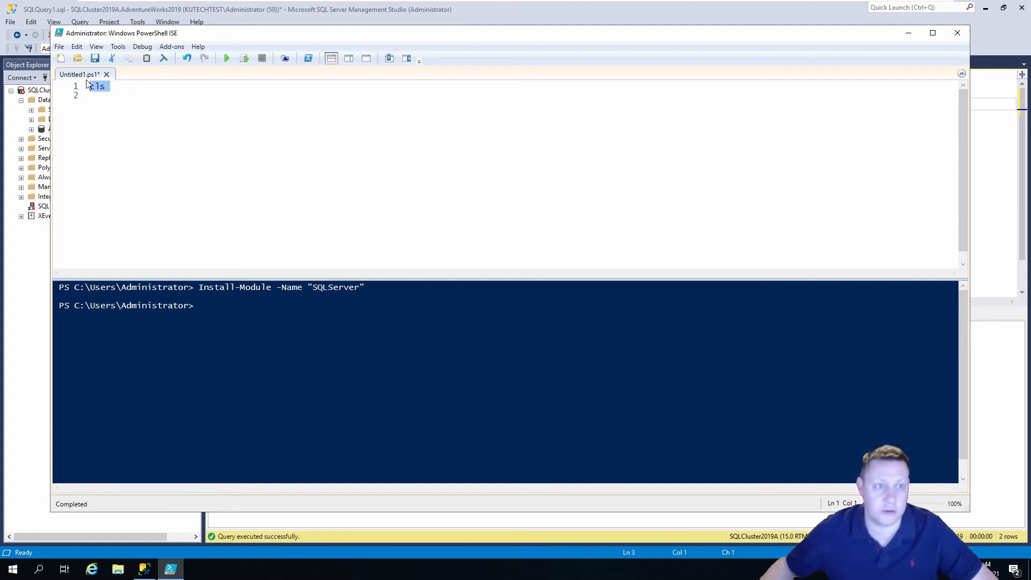
key(ctrl+v)
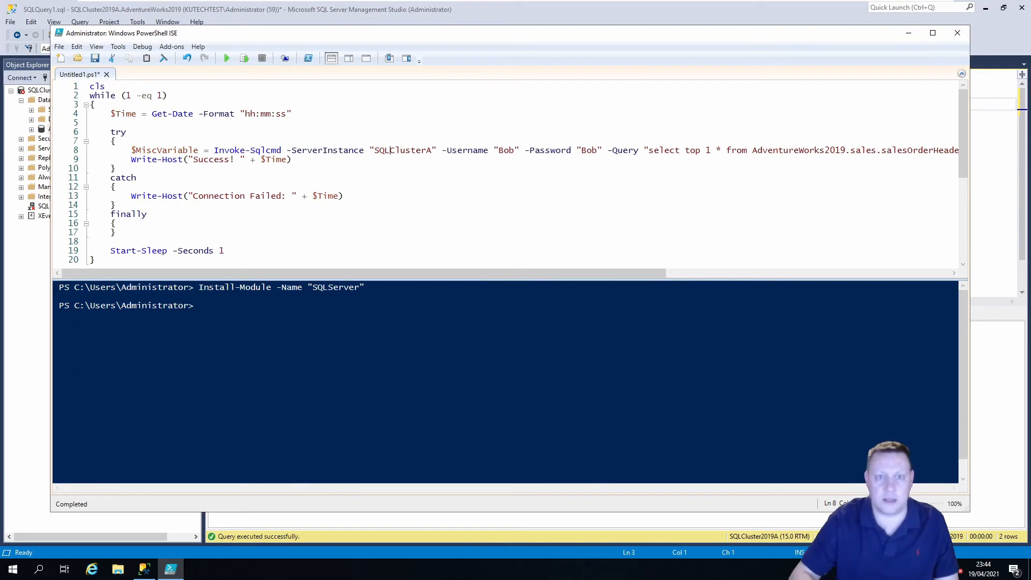
Correct the server name to SQLCluster2019A, then create a SQL Server-authenticated test login with its password
text(2019)
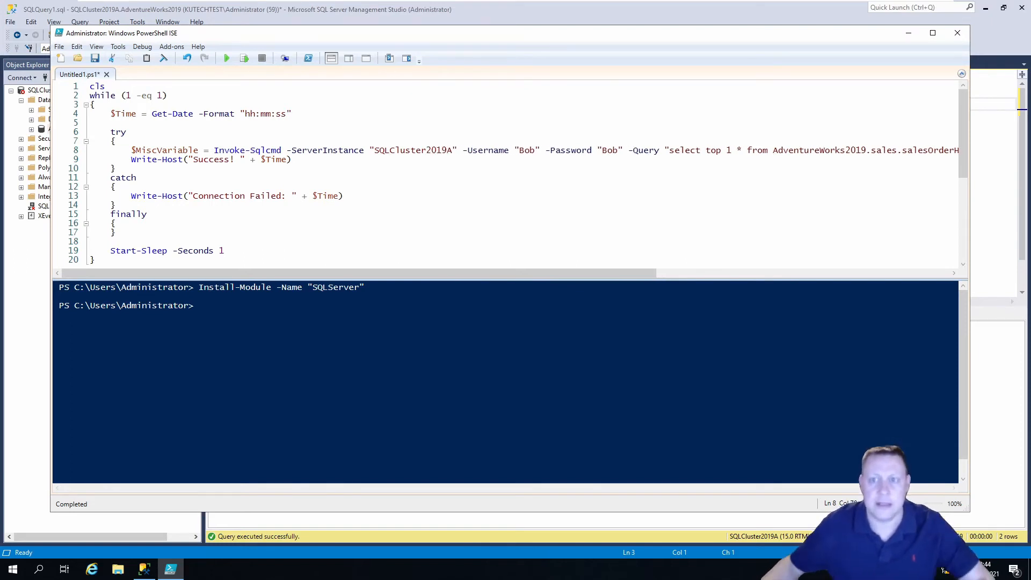
click(518, 20)
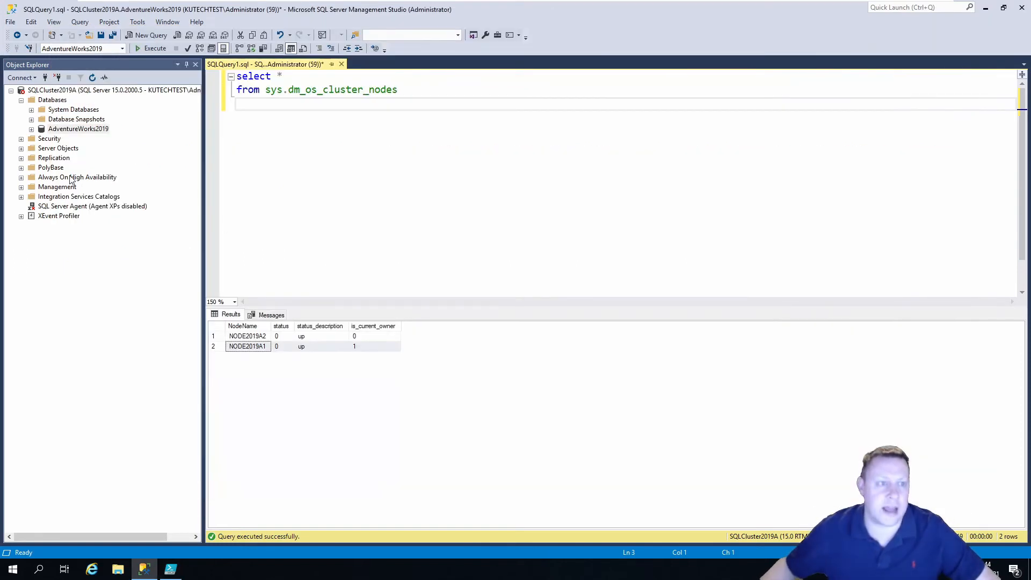
click(21, 139)
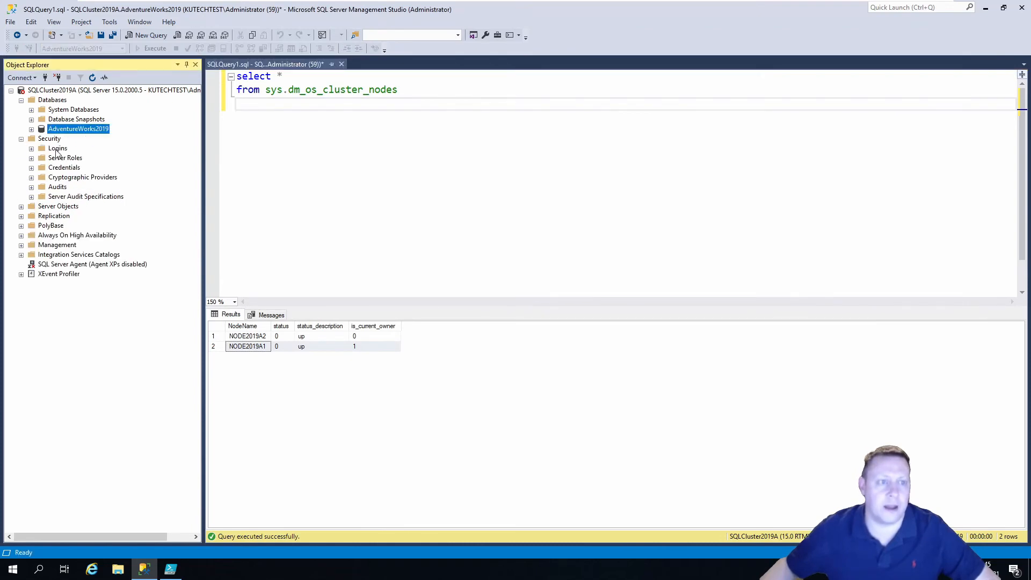
click(31, 149)
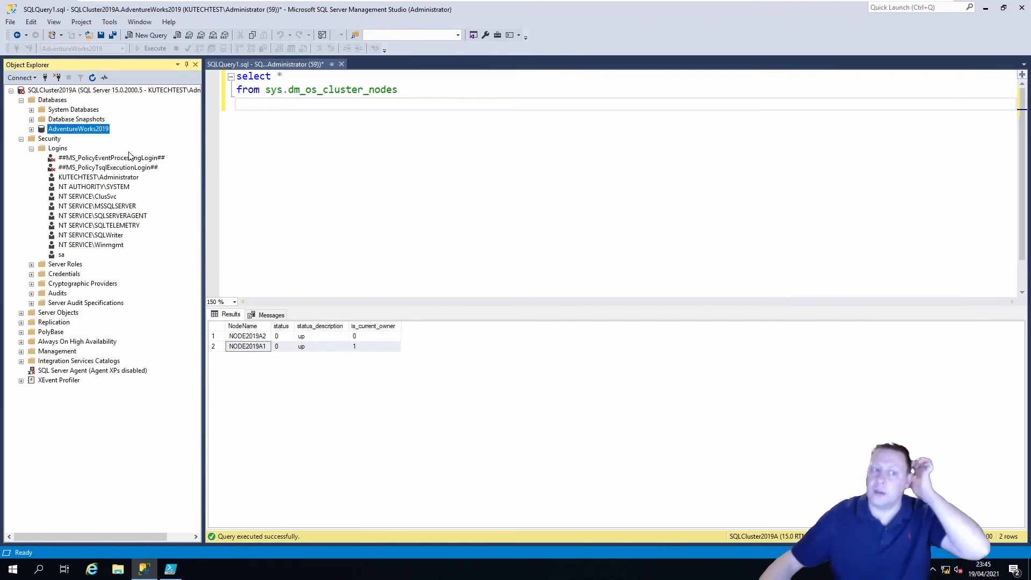
right_click(59, 152)
click(95, 157)
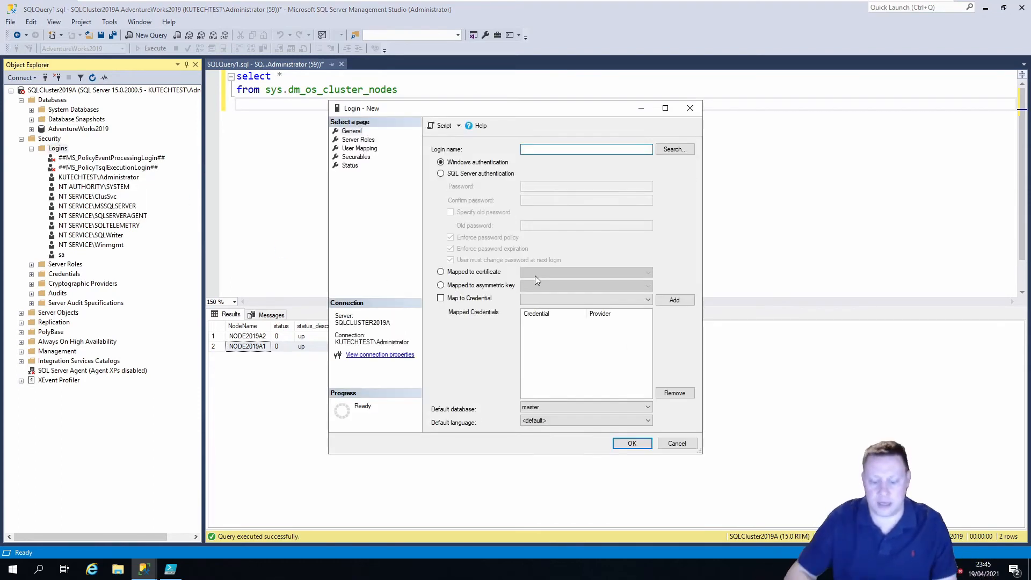
text(Bob)
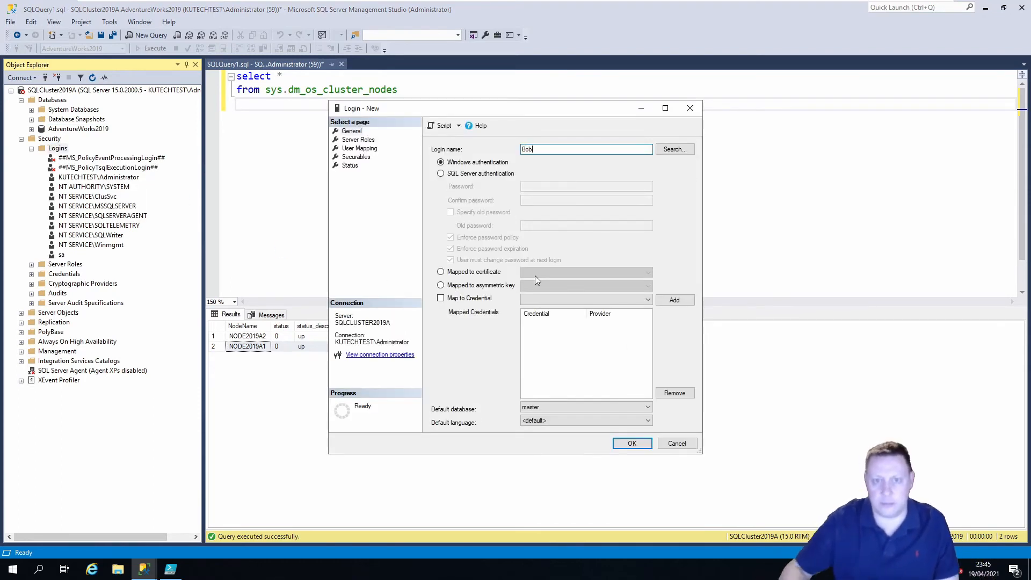
click(475, 174)
click(530, 187)
text(***)
click(528, 200)
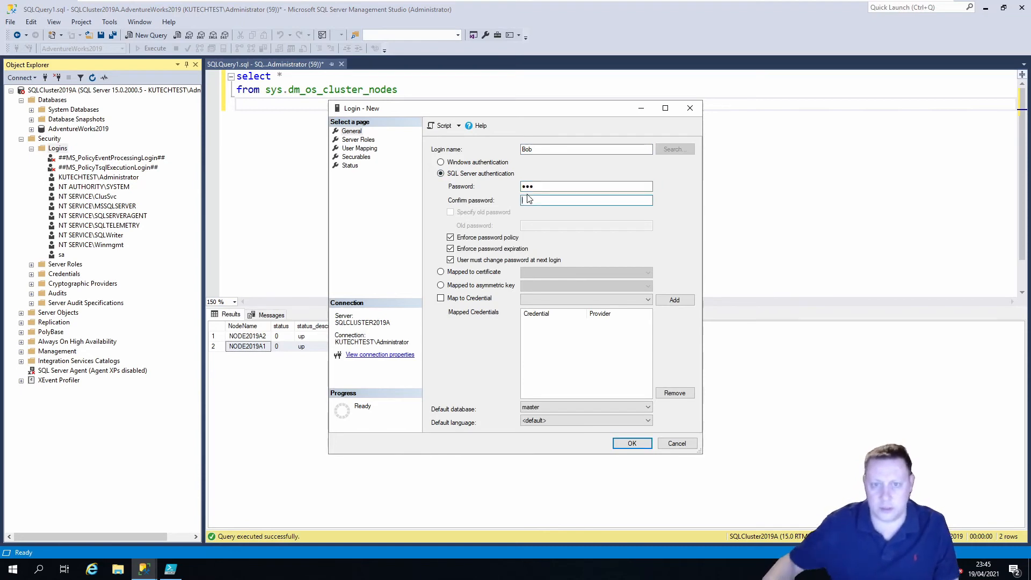
text(***)
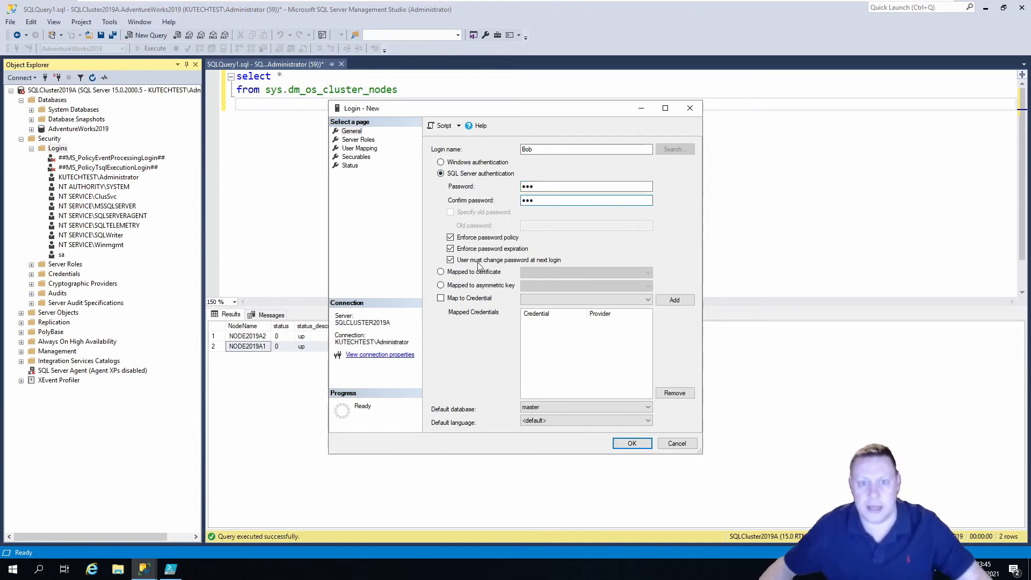
Disable password policy enforcement, grant the login the sysadmin server role, and create it
click(473, 237)
click(358, 140)
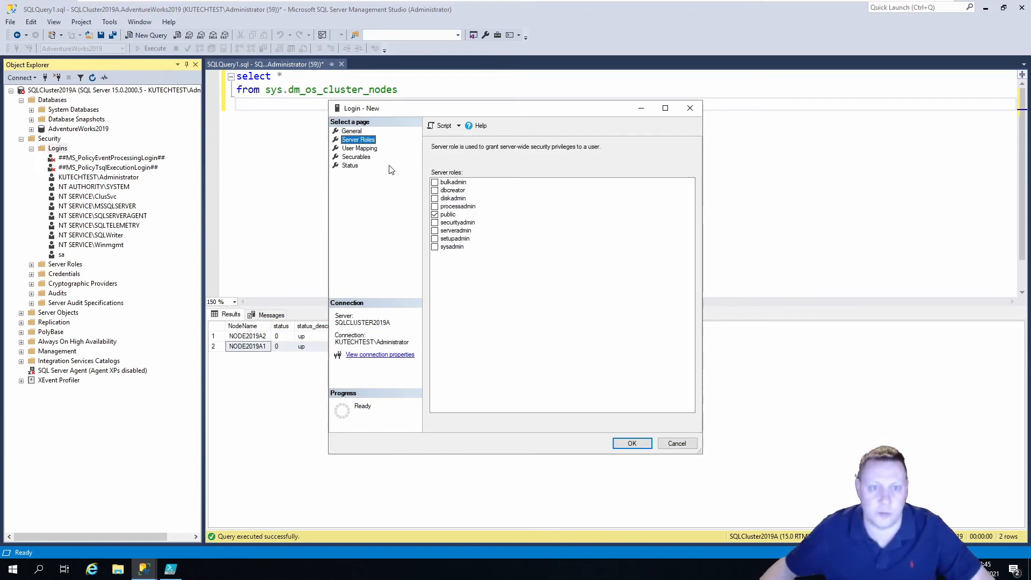
click(434, 247)
click(627, 443)
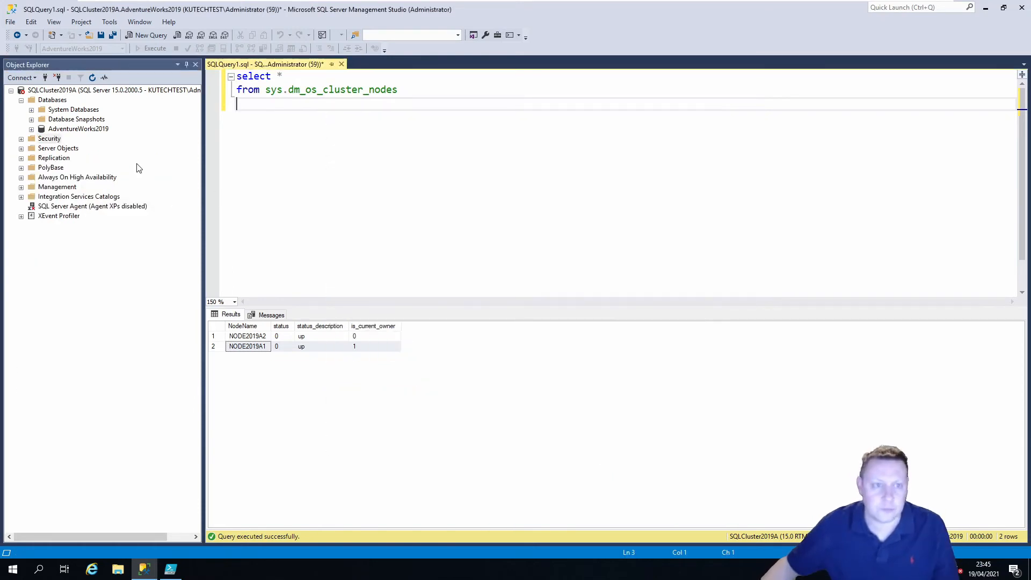
Refresh Security > Logins to verify the new login is listed
click(21, 139)
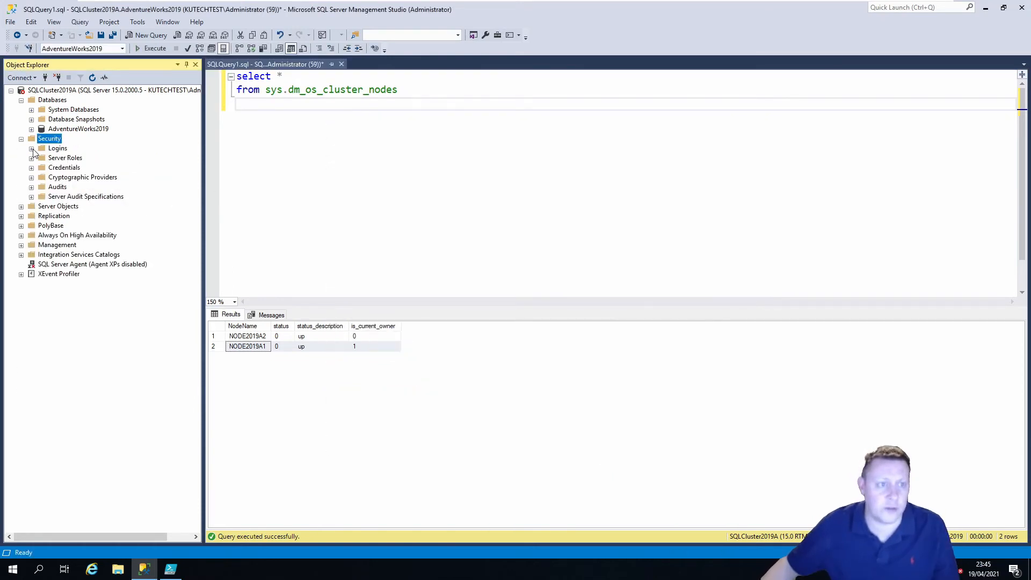
click(31, 149)
right_click(57, 149)
click(104, 212)
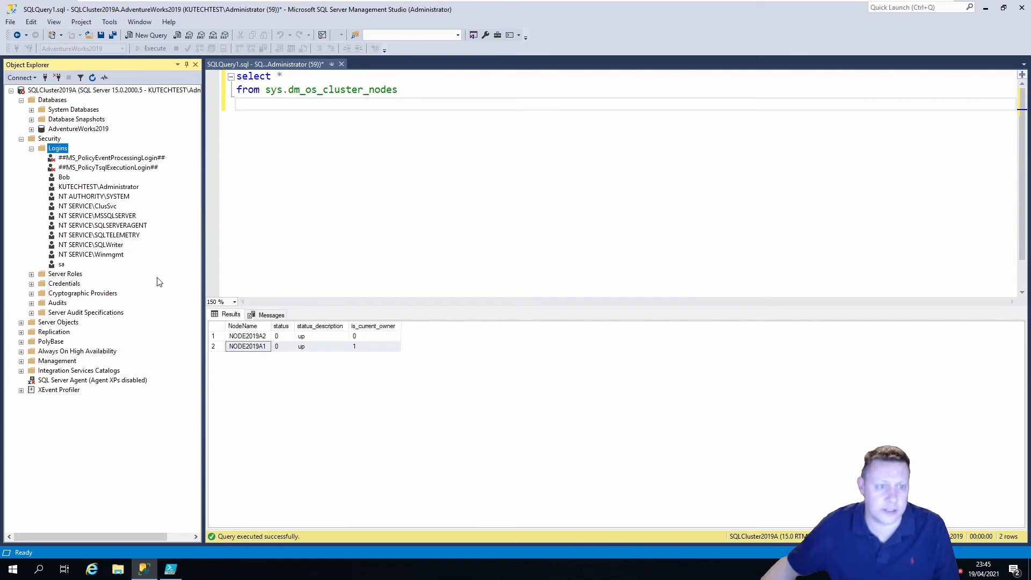
click(64, 177)
click(475, 454)
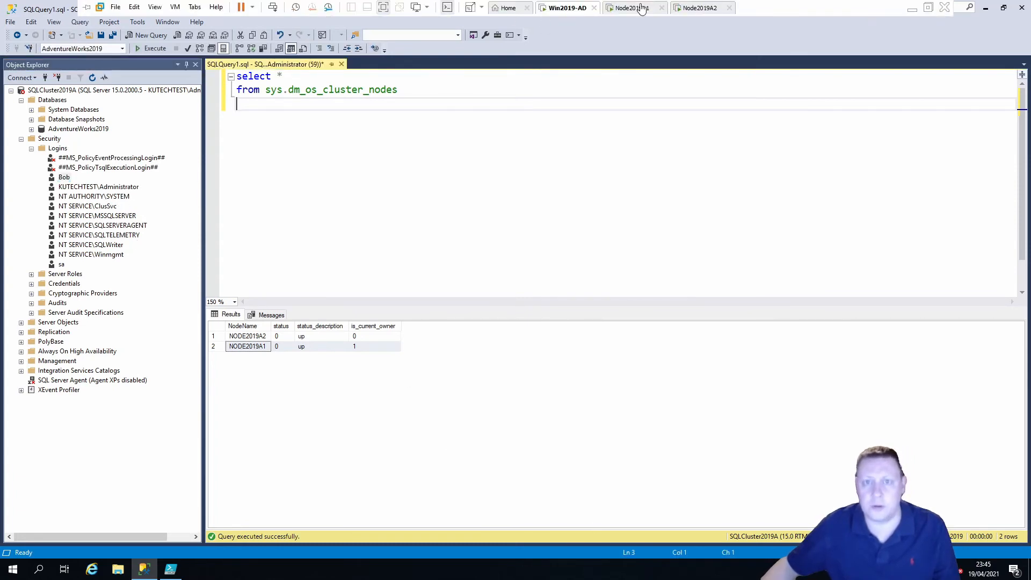
Move the SQL Server (MSSQLSERVER) role to Node2019A2 via Move > Select Node, then return to Win2019-AD
click(642, 8)
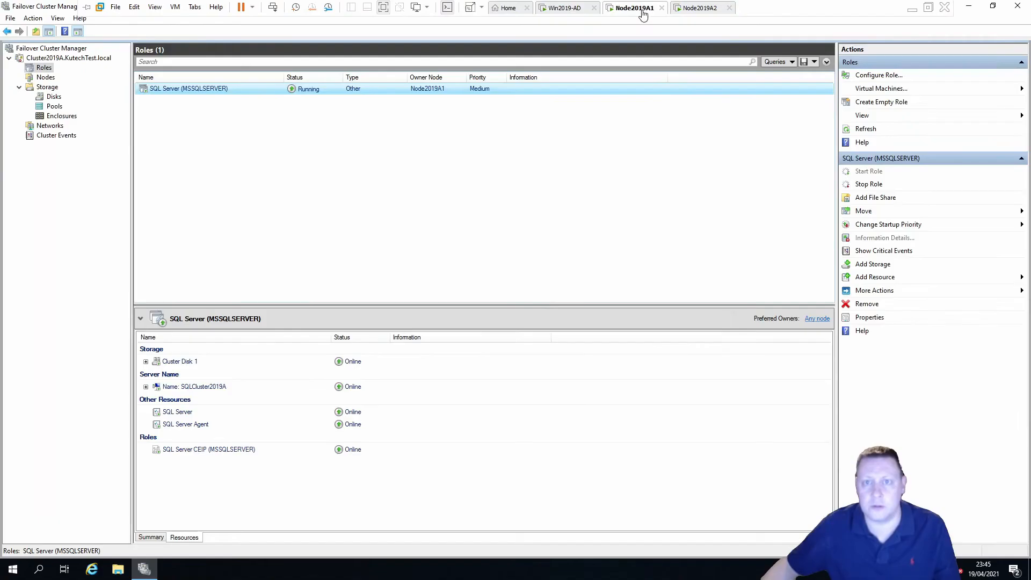
right_click(398, 89)
mouse_move(430, 142)
click(542, 155)
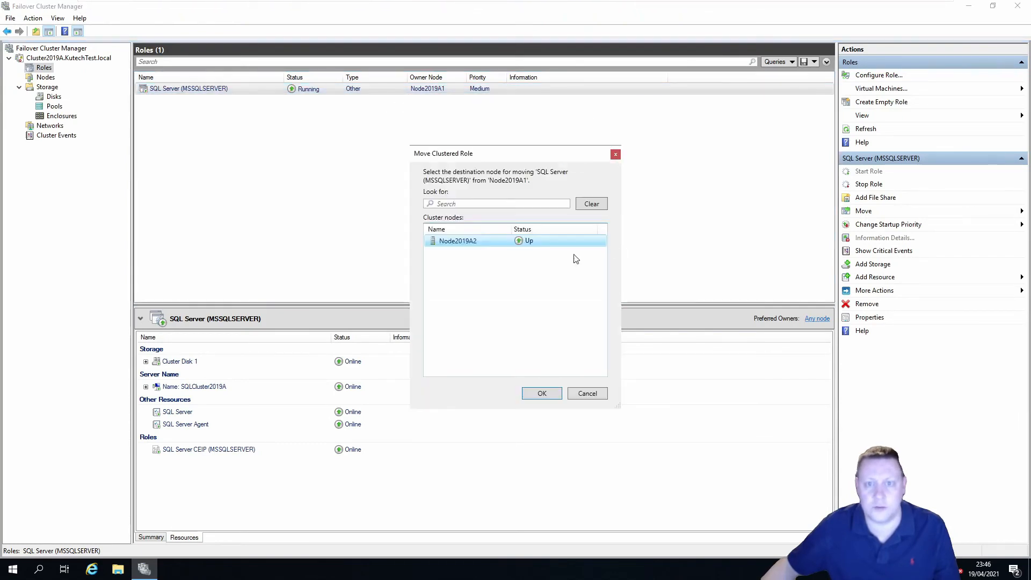
click(526, 366)
click(483, 241)
click(542, 393)
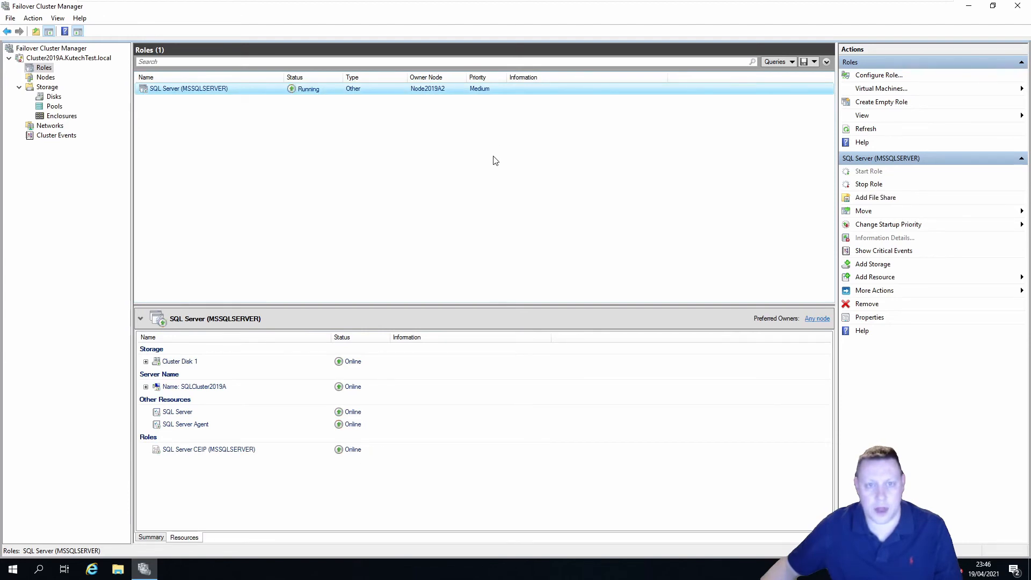
mouse_move(609, 5)
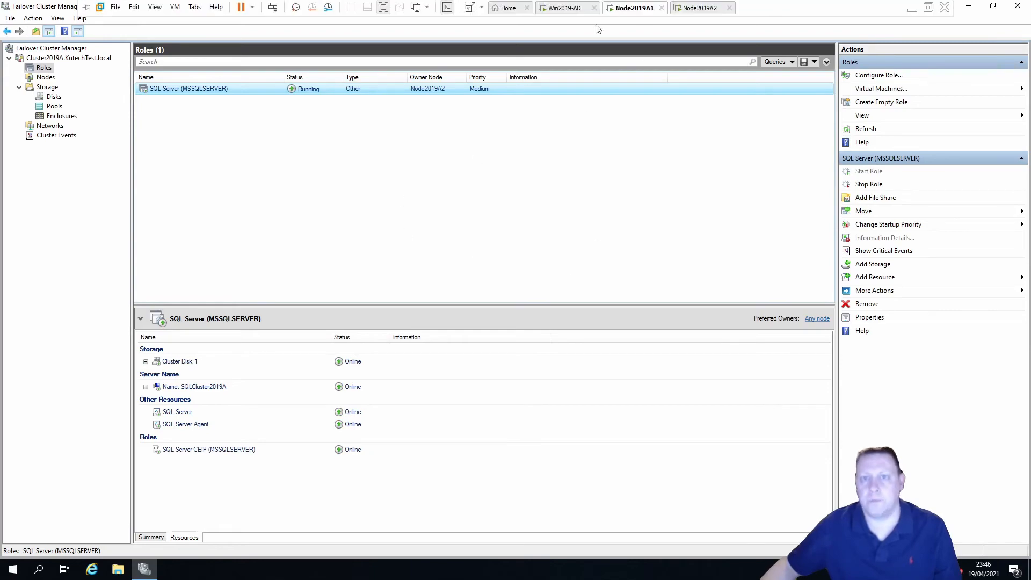
click(568, 7)
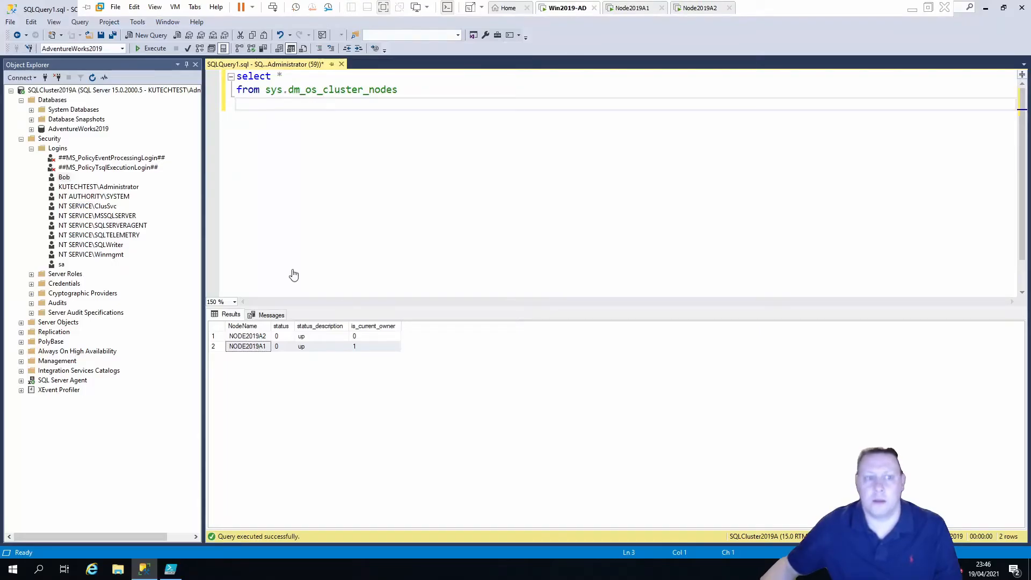
Refresh the Logins folder several times and select the test login
right_click(57, 149)
click(95, 211)
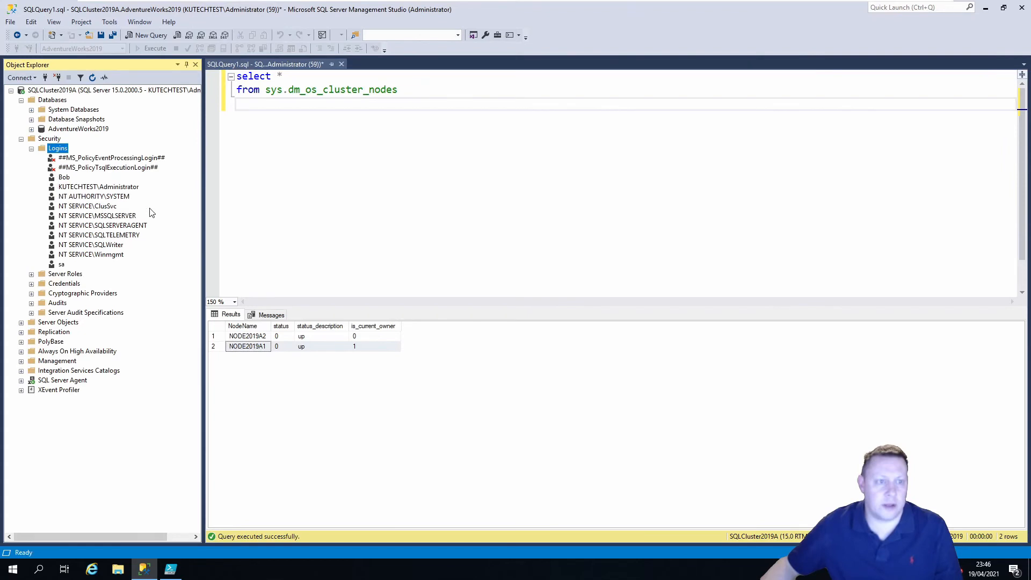
right_click(76, 149)
click(115, 211)
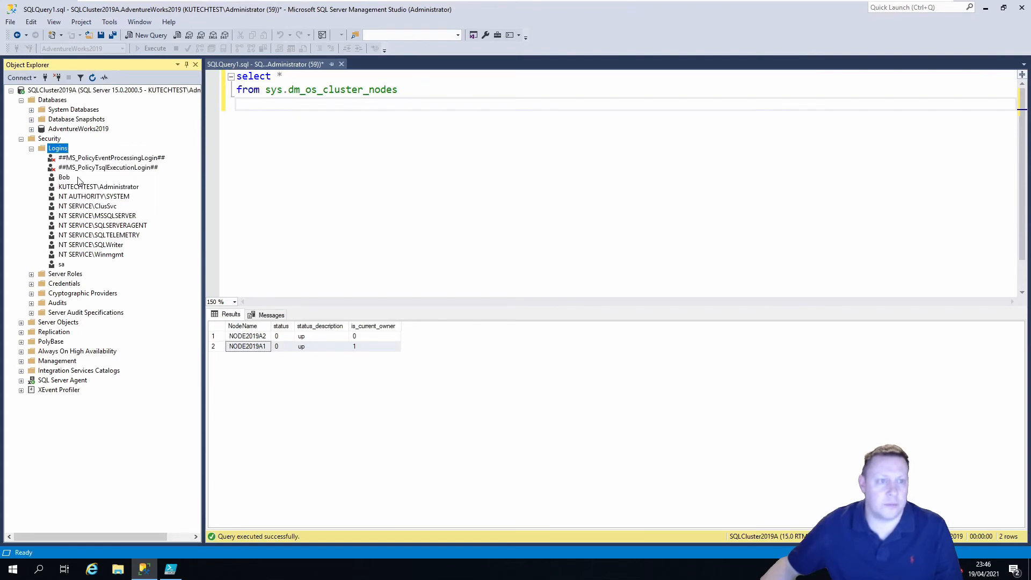
click(64, 177)
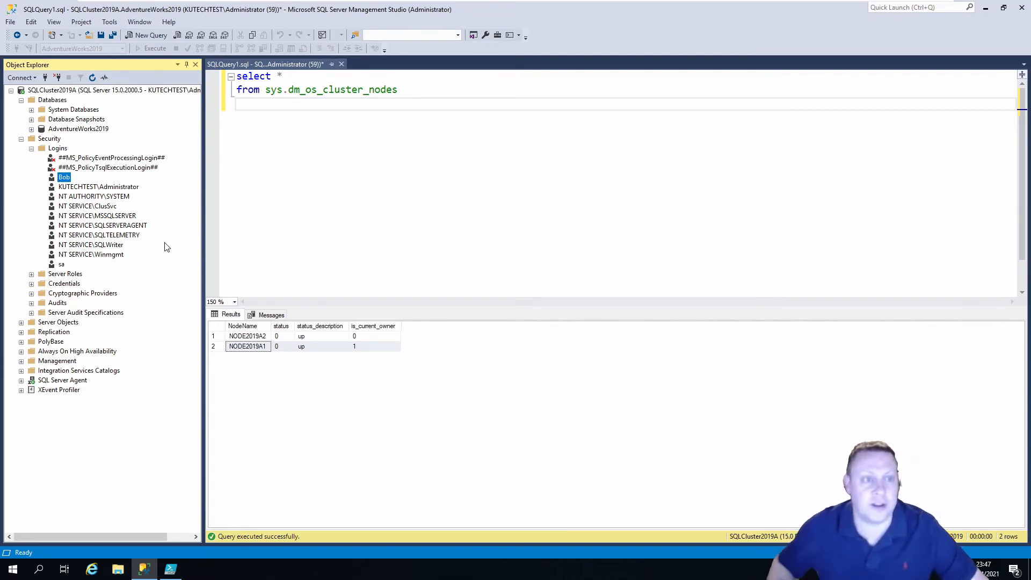
right_click(52, 147)
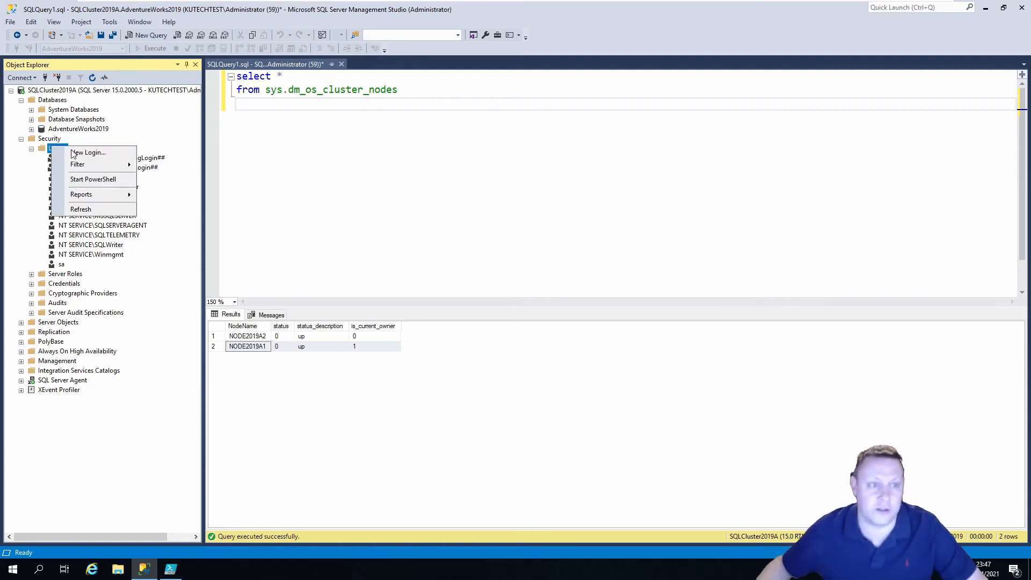
click(100, 210)
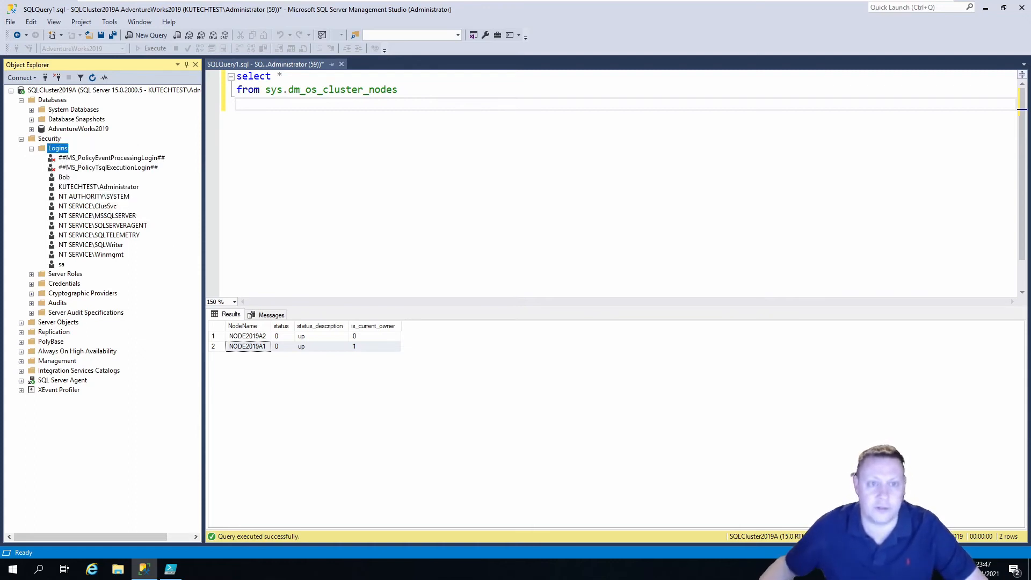
Rerun the sys.dm_os_cluster_nodes query to confirm NODE2019A2 owns the cluster, then bring up PowerShell ISE
click(222, 102)
click(156, 49)
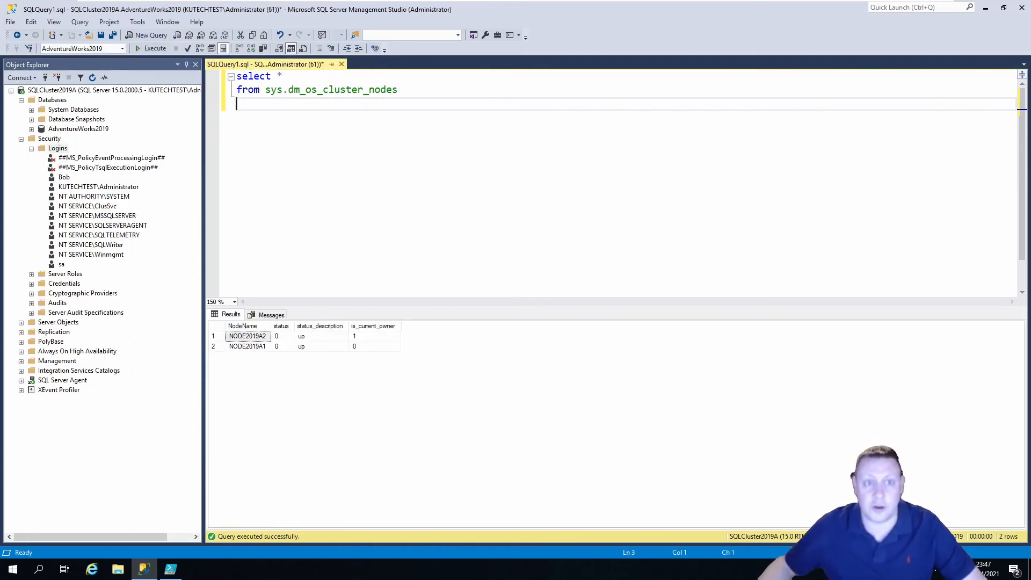
click(170, 569)
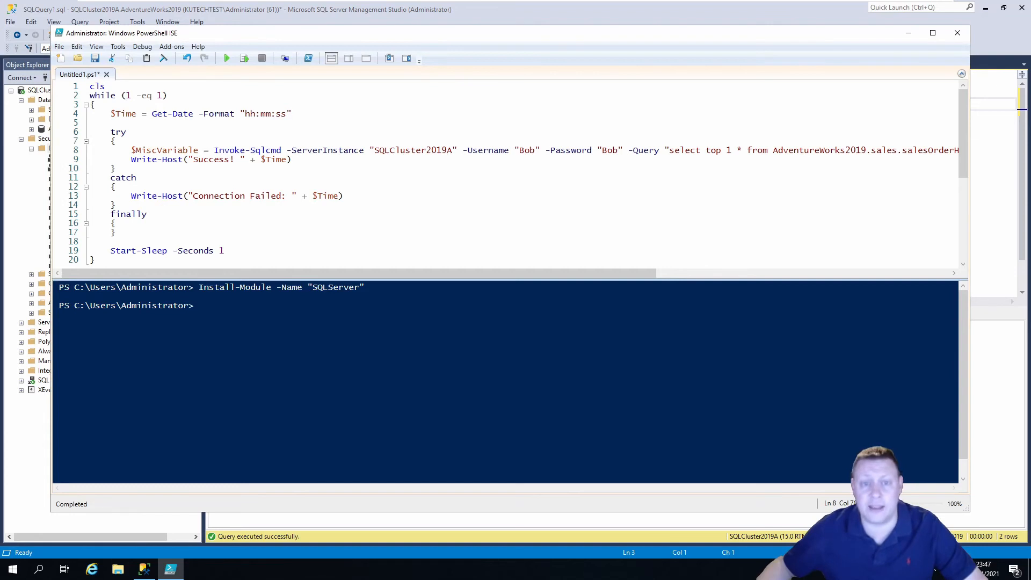
Review the loop's 1-second timeouts, failure message, always-true condition and Start-Sleep, then run it
drag(637, 272, 819, 267)
double_click(179, 150)
drag(644, 151, 831, 150)
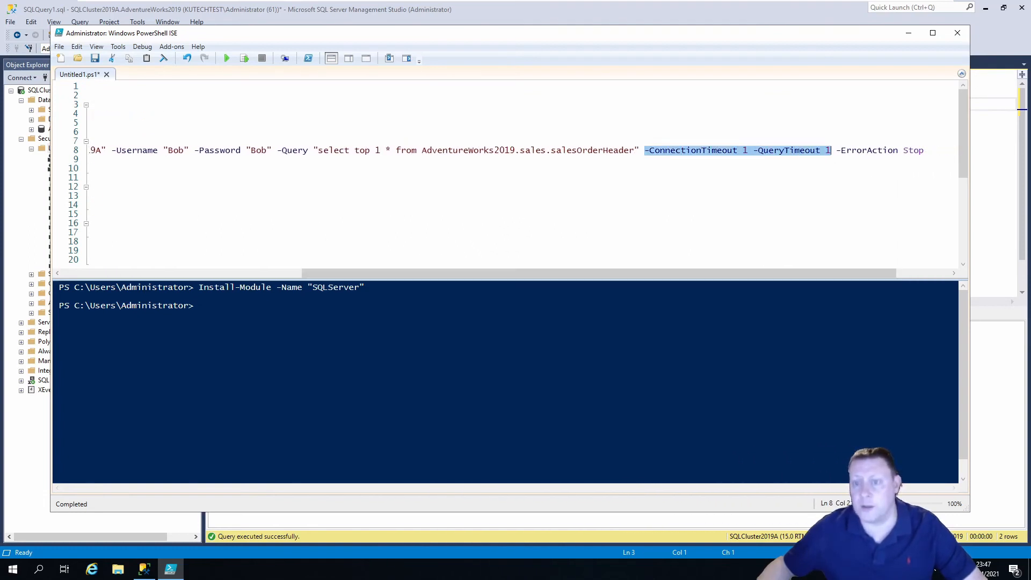
click(849, 272)
click(810, 196)
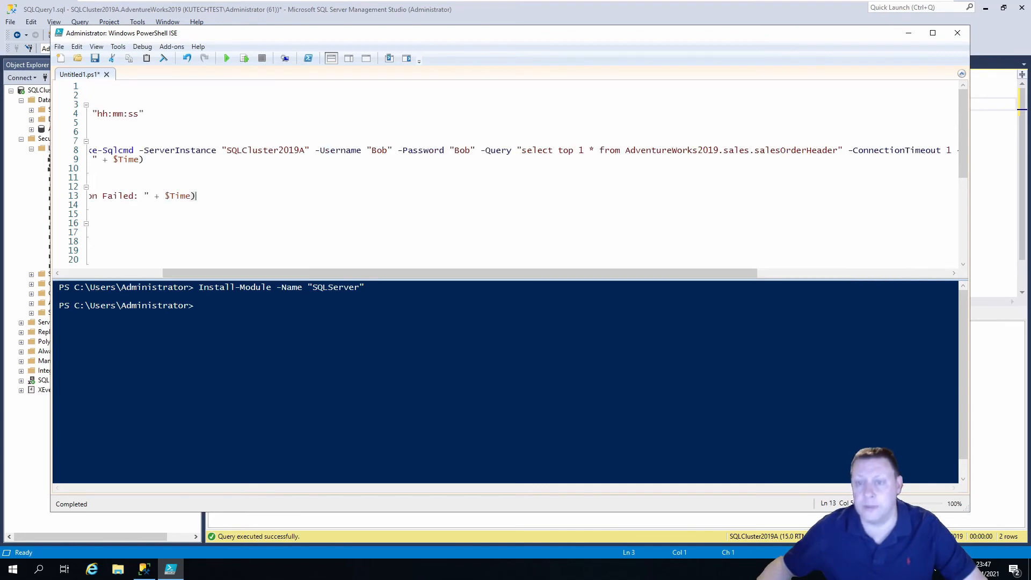
drag(755, 273, 569, 271)
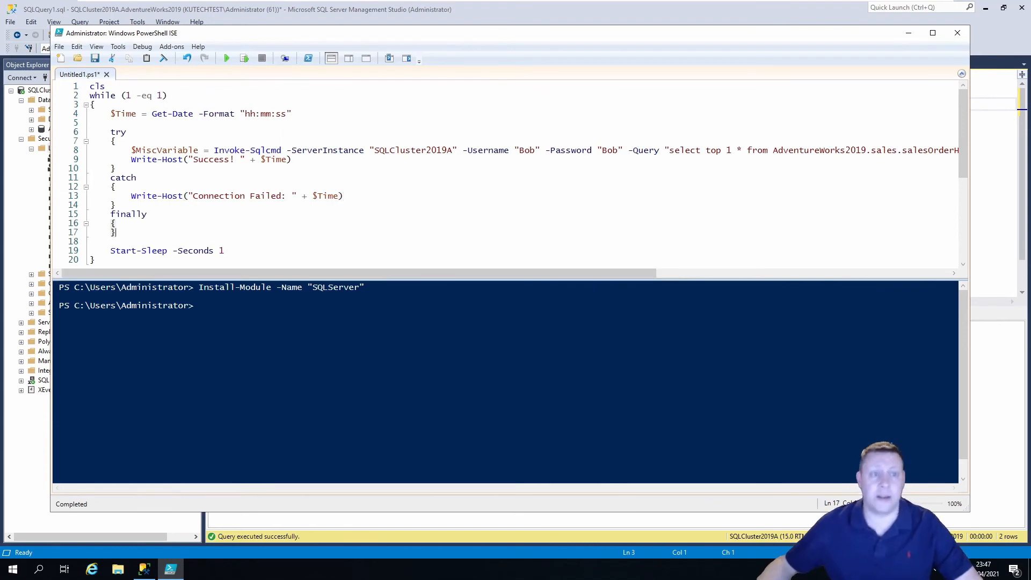
drag(167, 96, 121, 96)
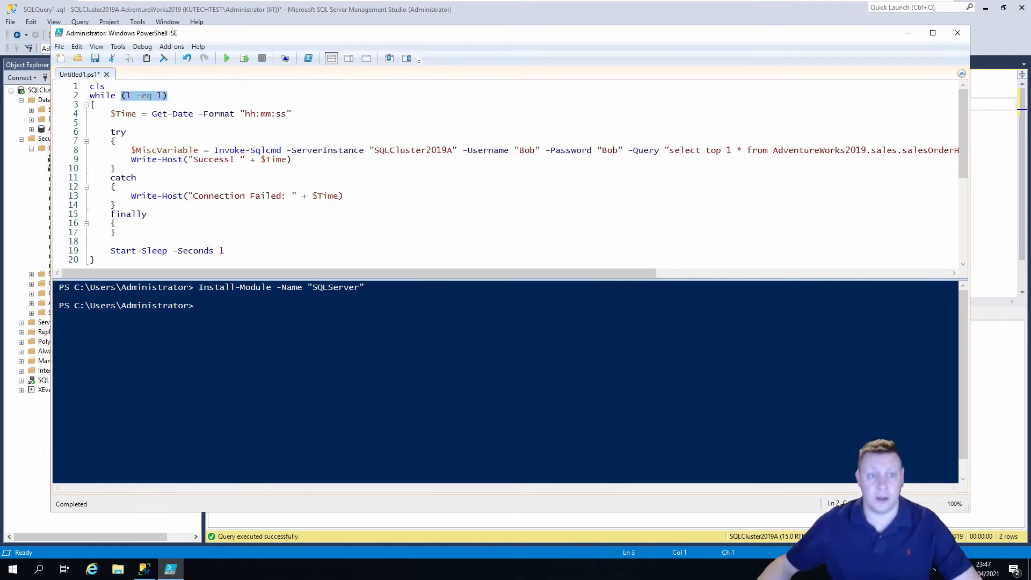
drag(224, 251, 110, 250)
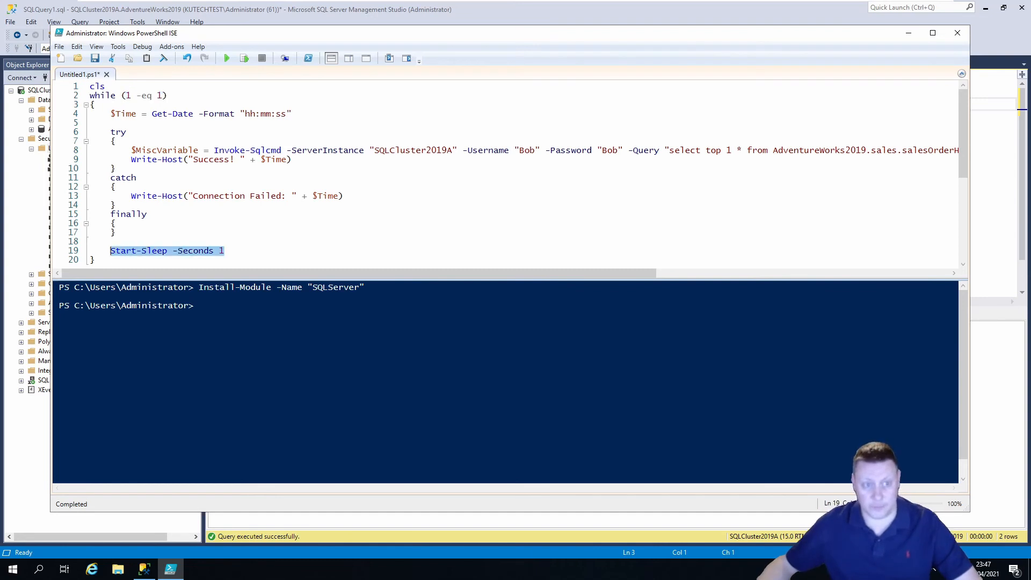
click(114, 242)
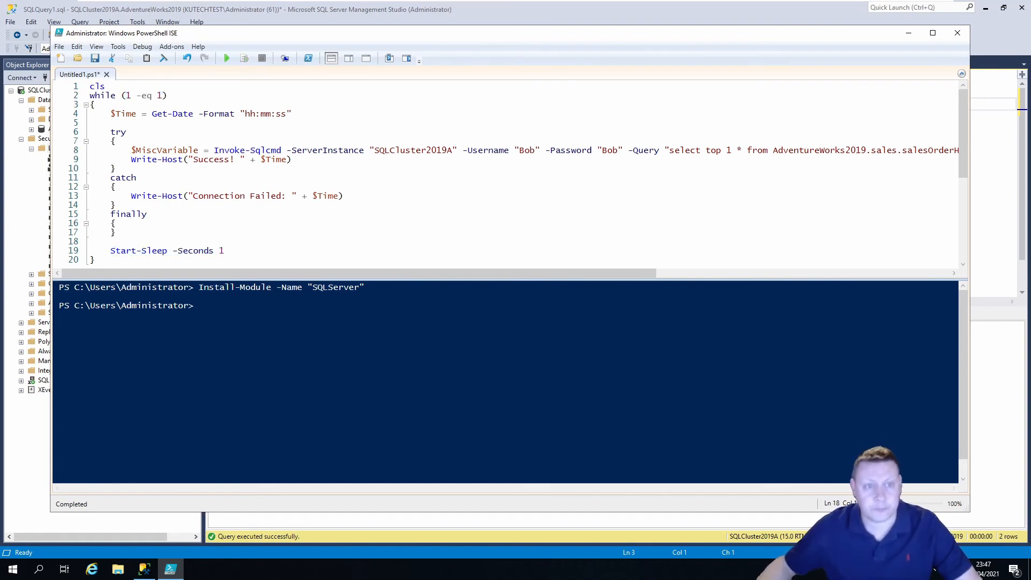
click(224, 59)
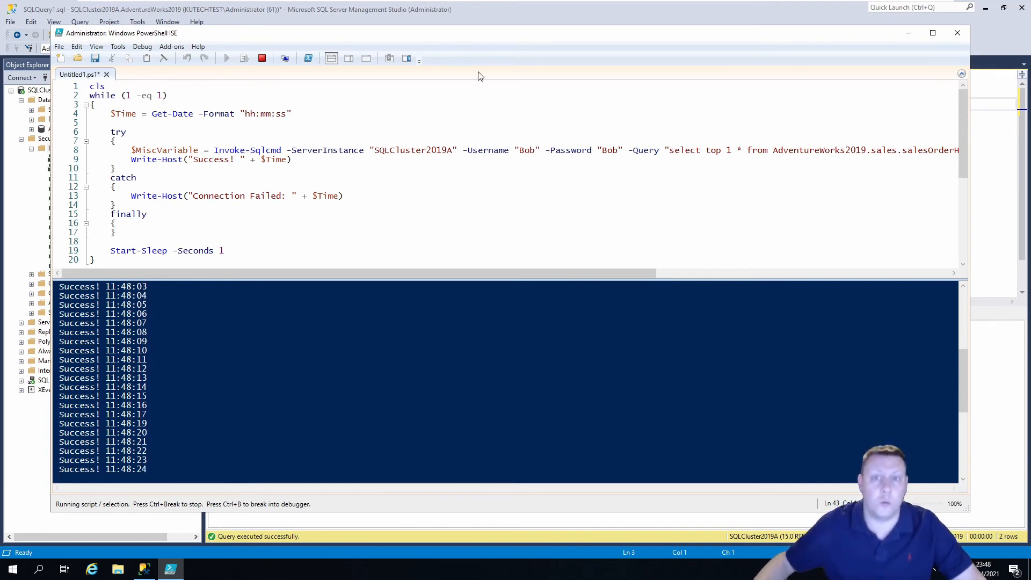
Switch to Failover Cluster Manager on Node2019A1 while the loop logs Success
mouse_move(592, 12)
click(628, 9)
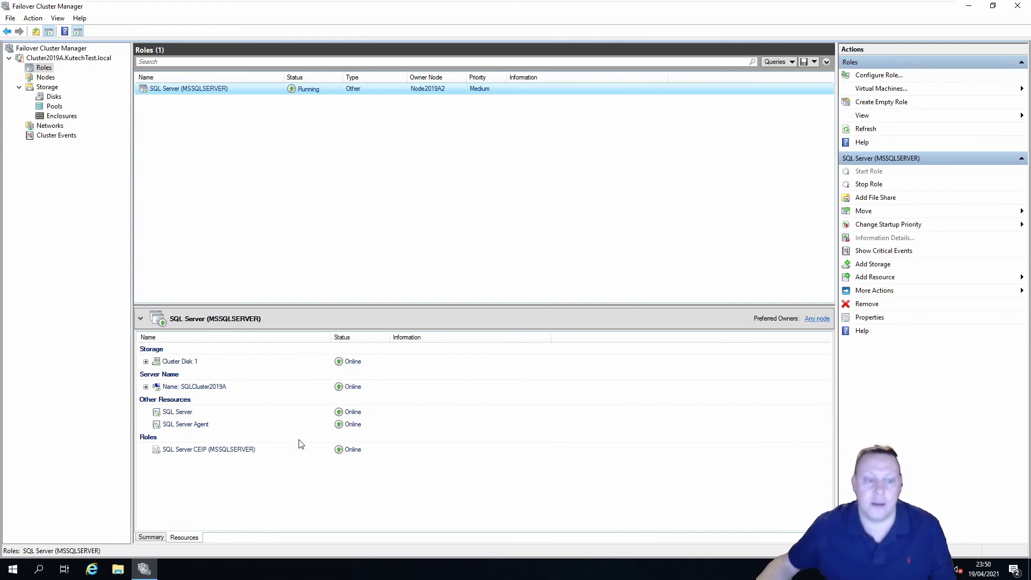
Check the loop's output, then return to Failover Cluster Manager on Node2019A1
mouse_move(526, 15)
click(558, 4)
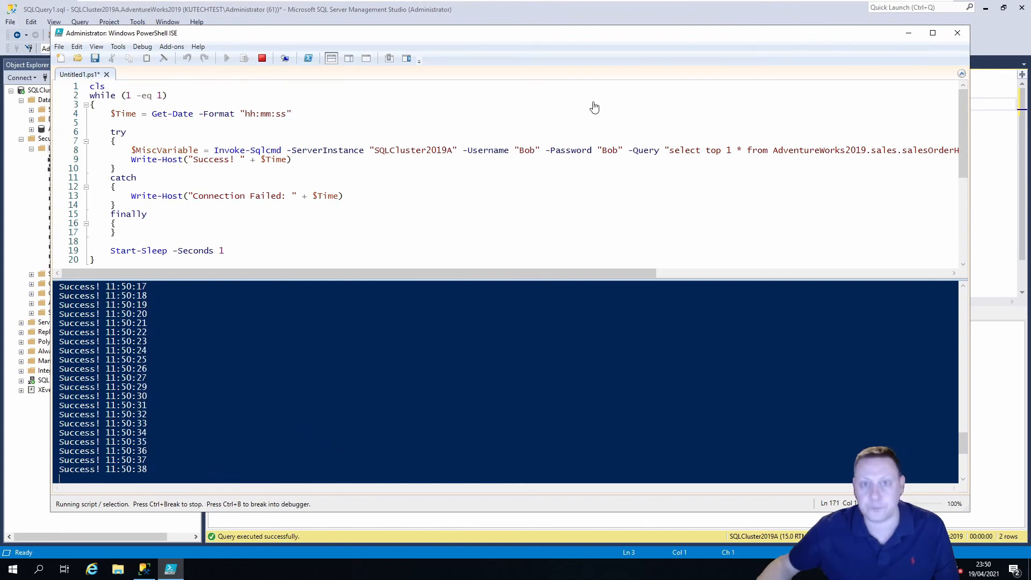
click(623, 11)
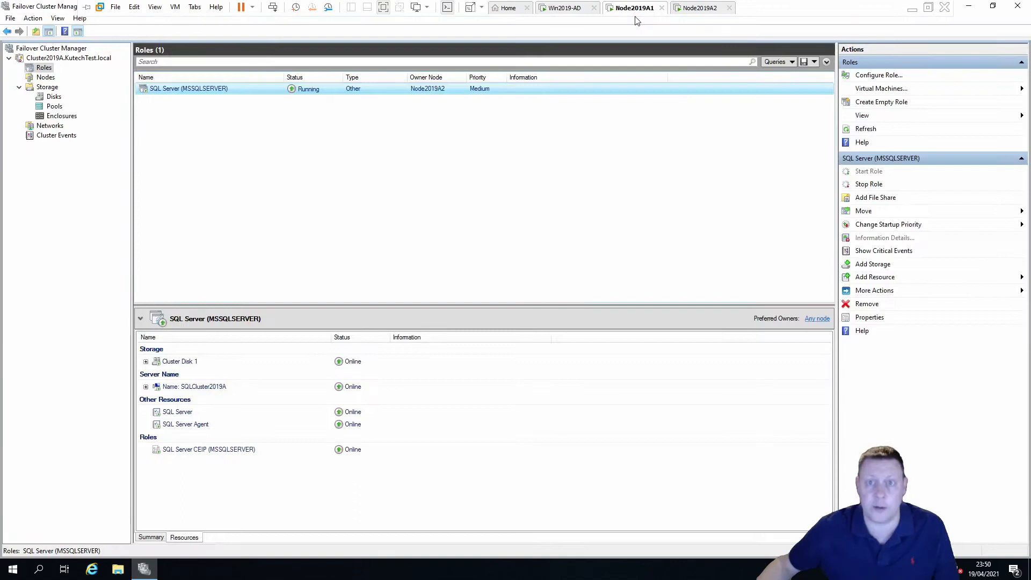
Move the SQL Server role to Node2019A1 and go back to watching the connection loop
right_click(326, 95)
mouse_move(391, 143)
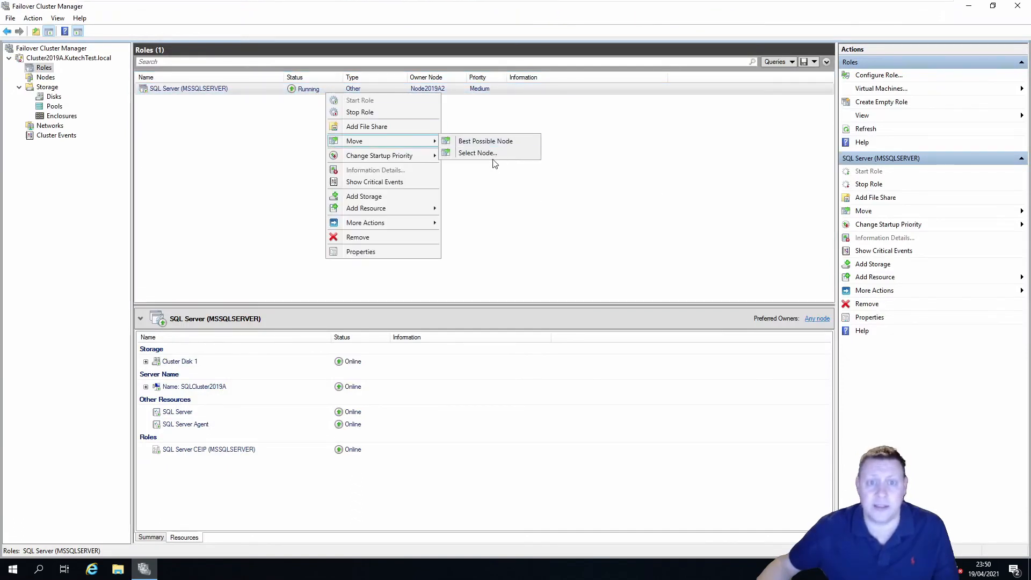
click(483, 153)
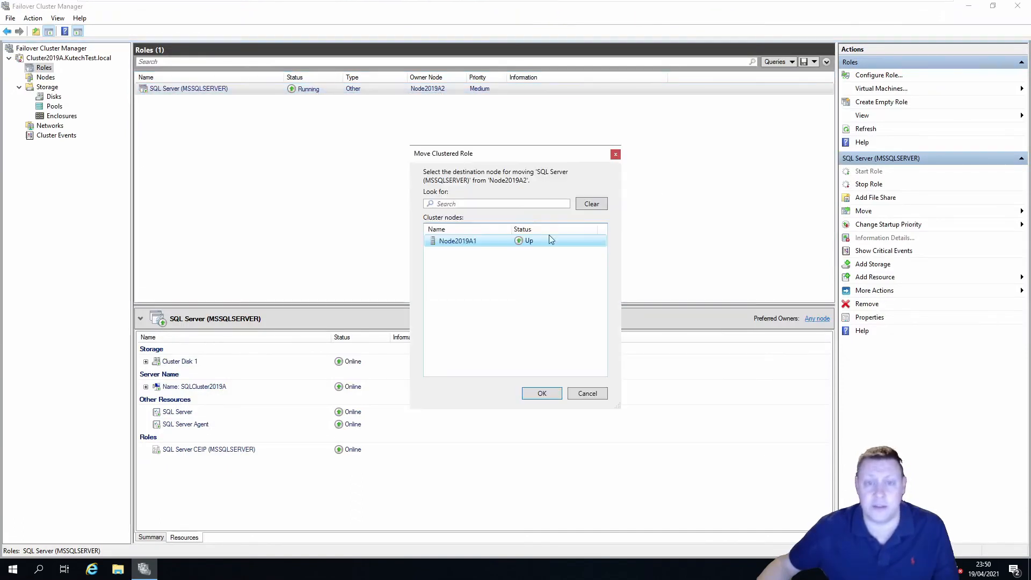
click(475, 243)
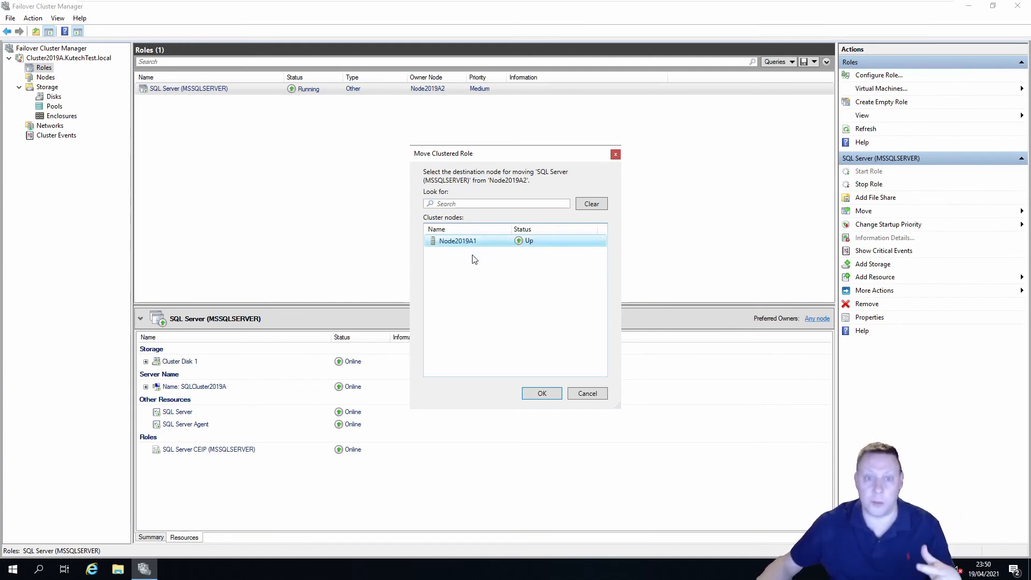
click(542, 394)
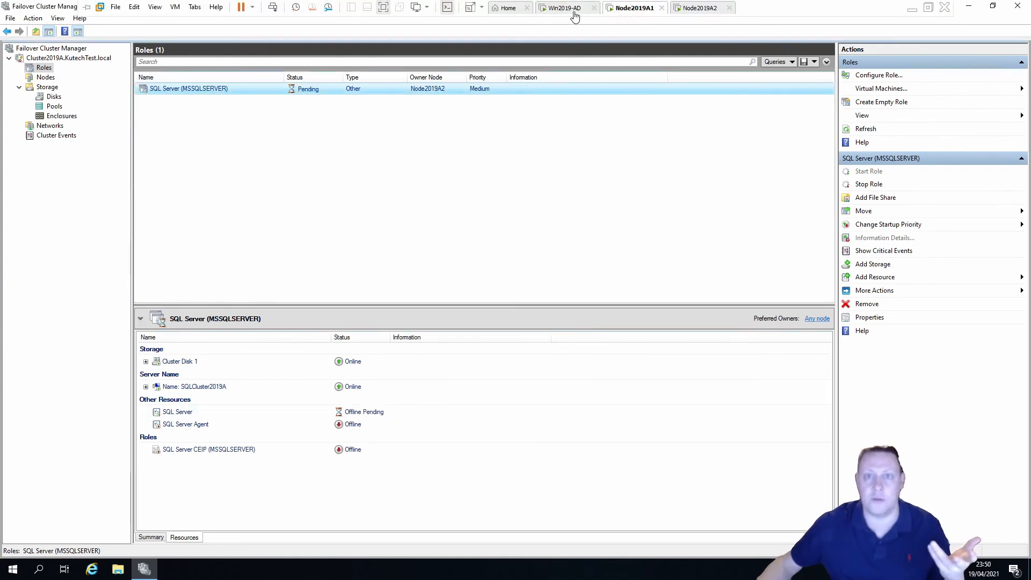
click(569, 5)
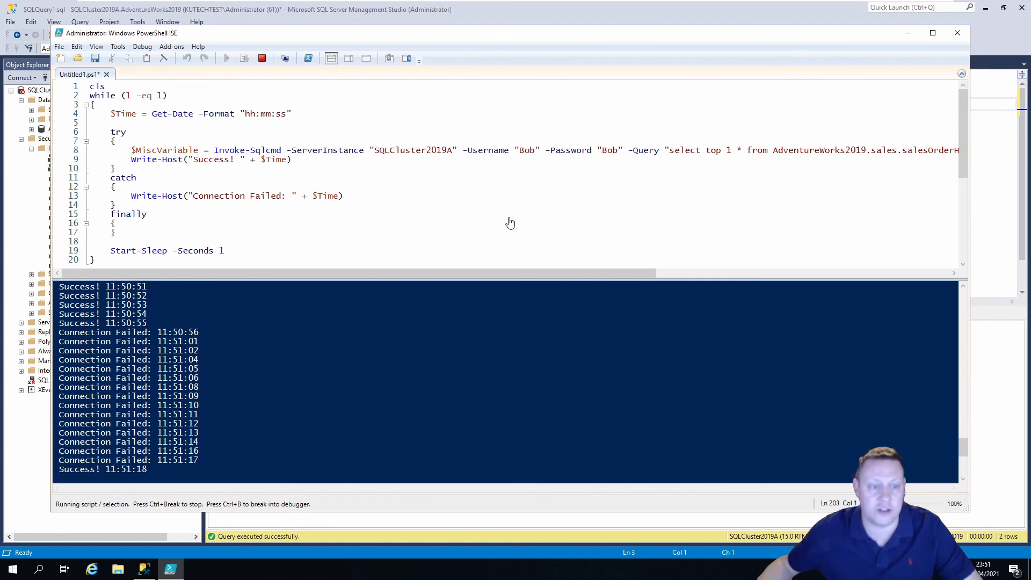
Stop the loop once Success lines resume after the failover, and maximize PowerShell ISE
click(262, 58)
double_click(558, 39)
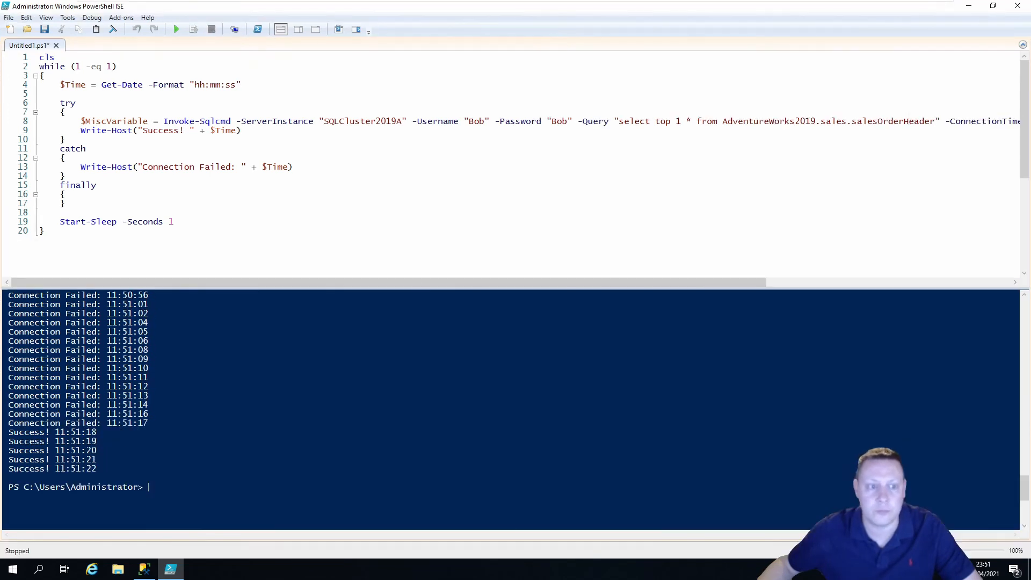
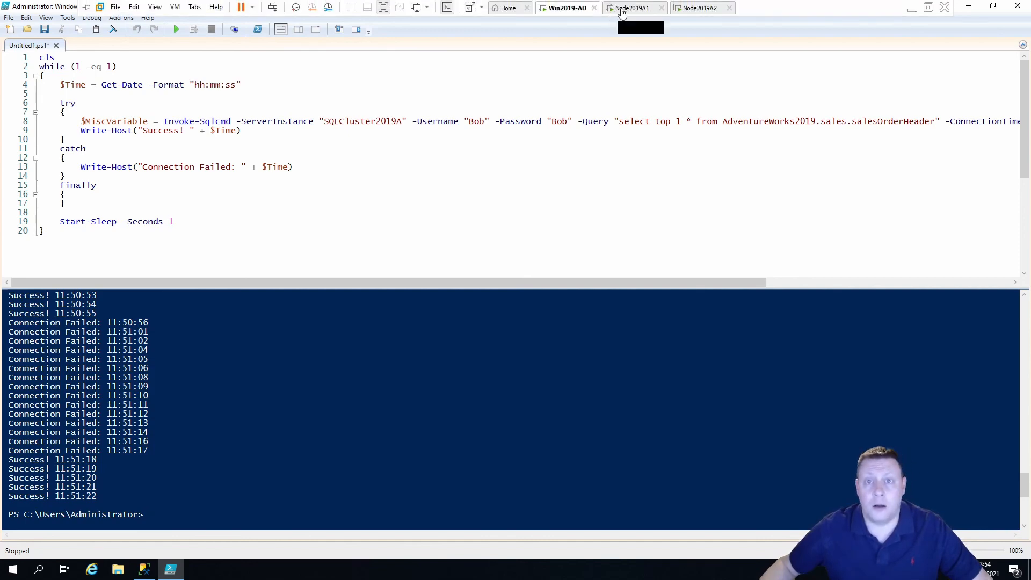
Switch to the Node2019A1 machine to view the SQL Server role in Failover Cluster Manager
click(636, 20)
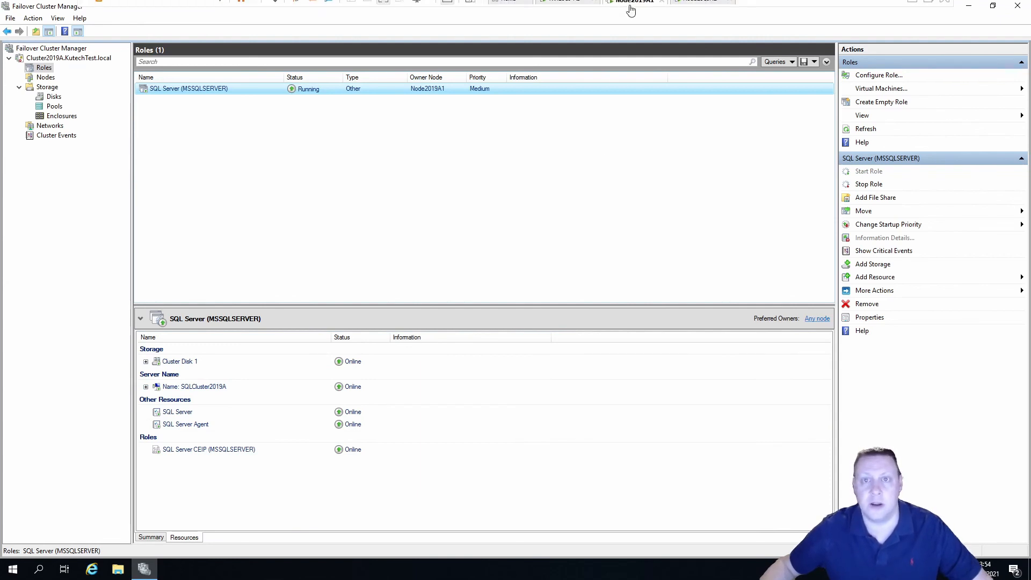
Return to the Win2019-AD script, highlight SQLCluster2019A, then bring up SSMS's cluster nodes results
click(566, 8)
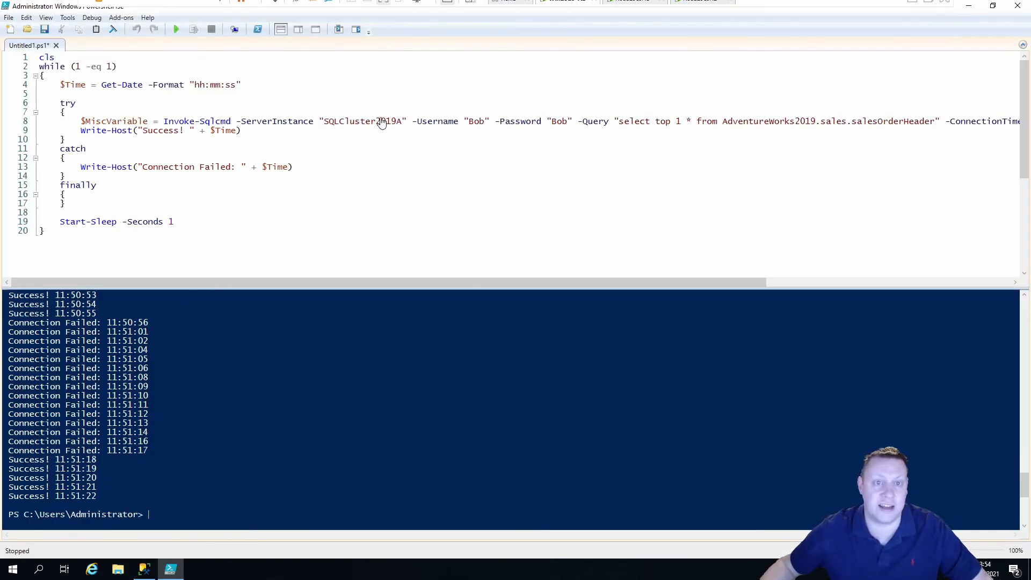
double_click(337, 122)
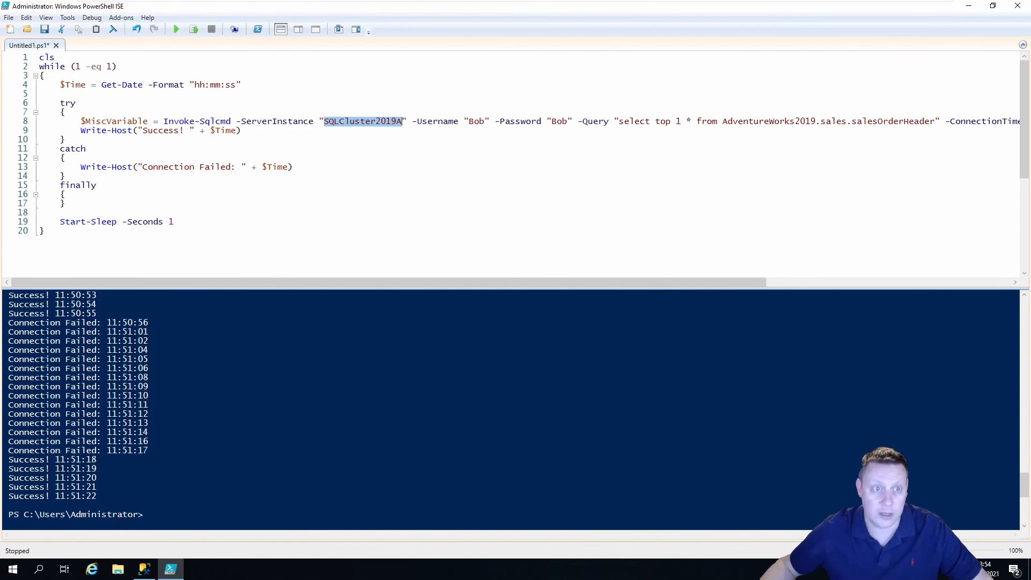
click(86, 149)
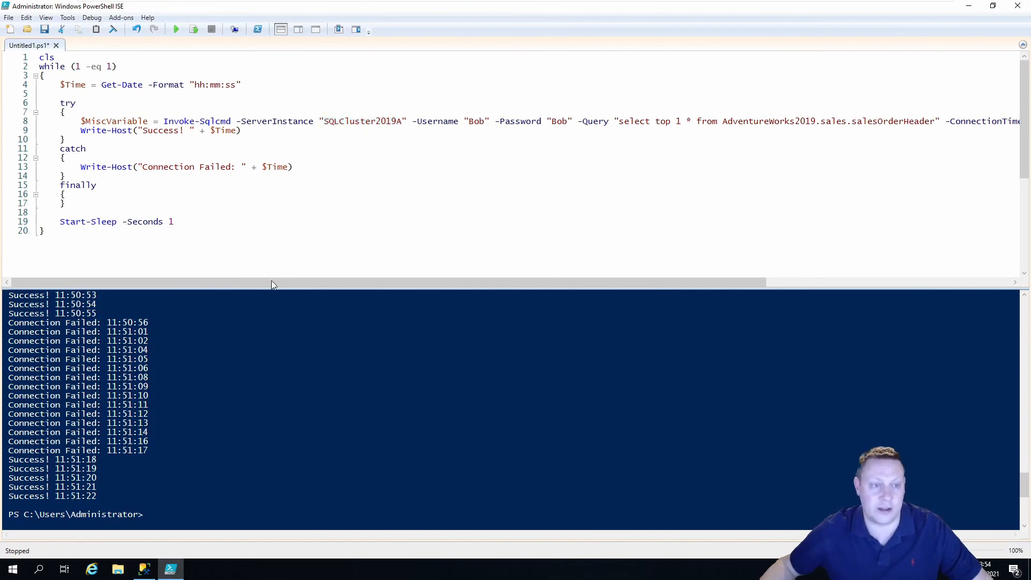
click(145, 571)
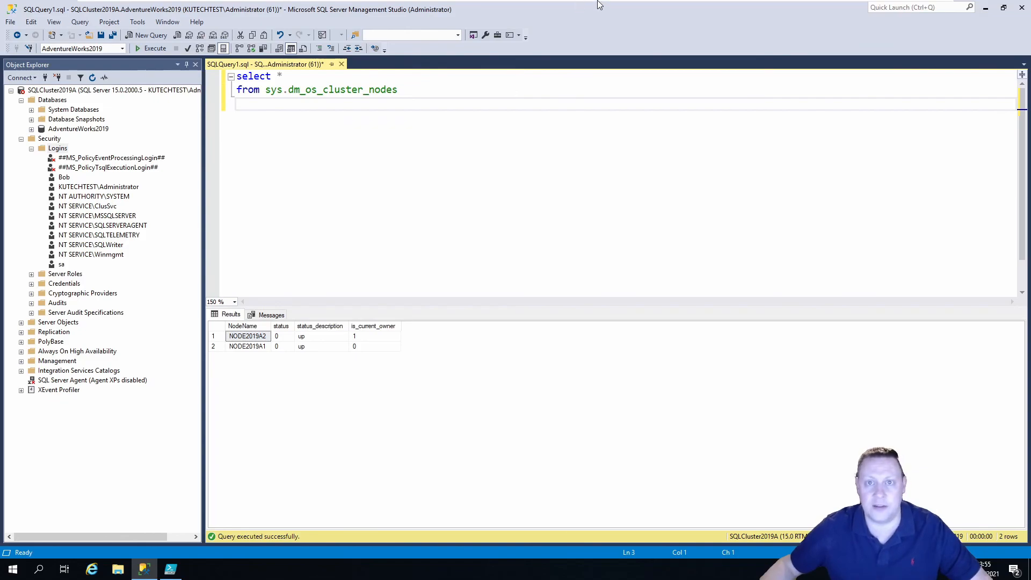
Show Node2019A1's Failover Cluster Manager and glance at the VM power menu without using it
click(632, 9)
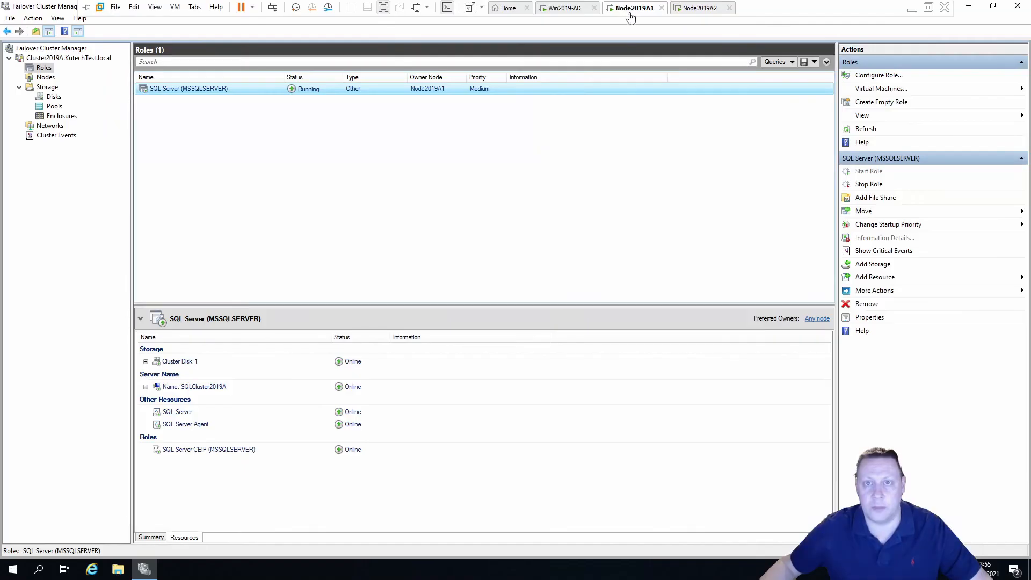
click(251, 7)
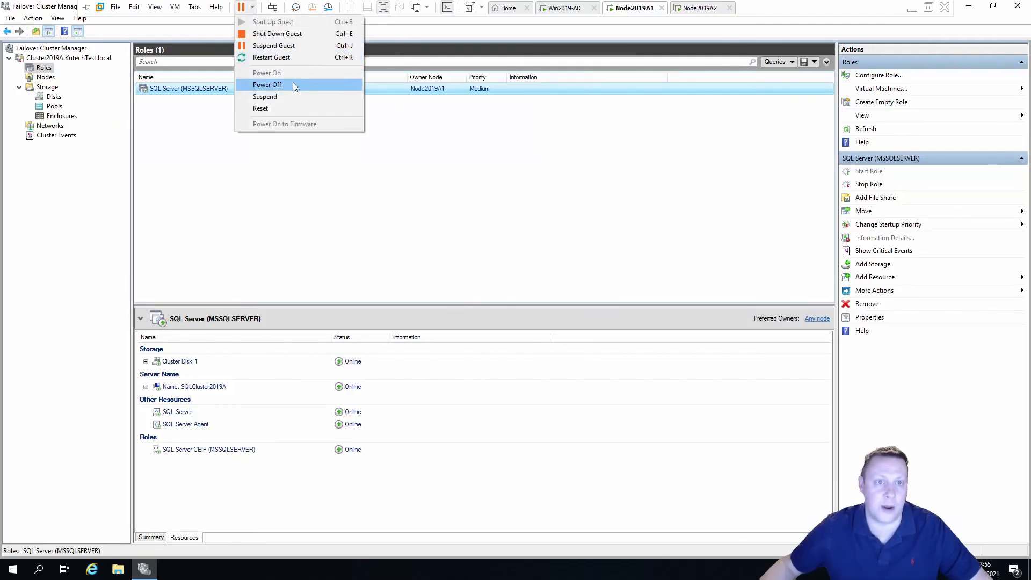
click(544, 222)
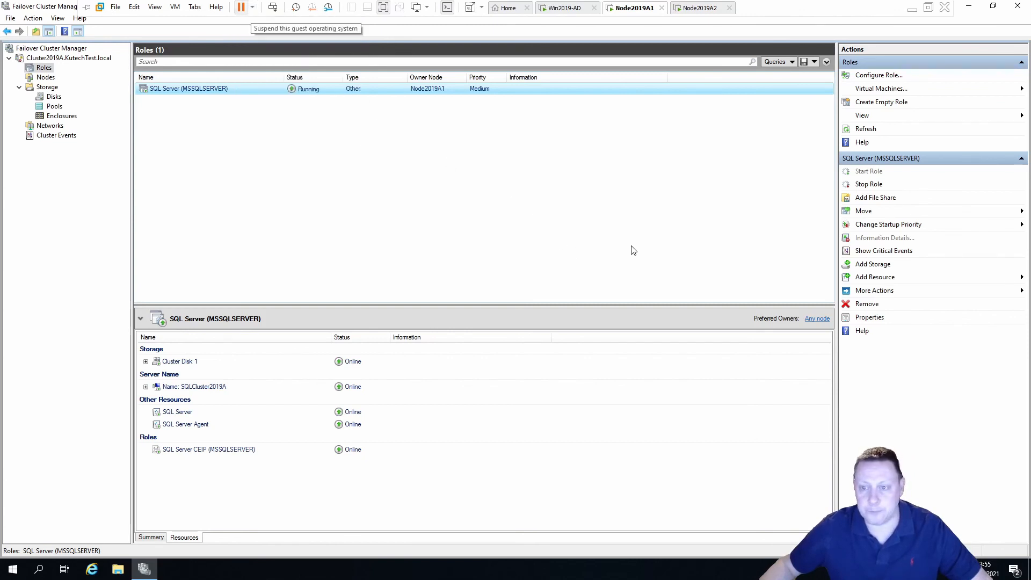